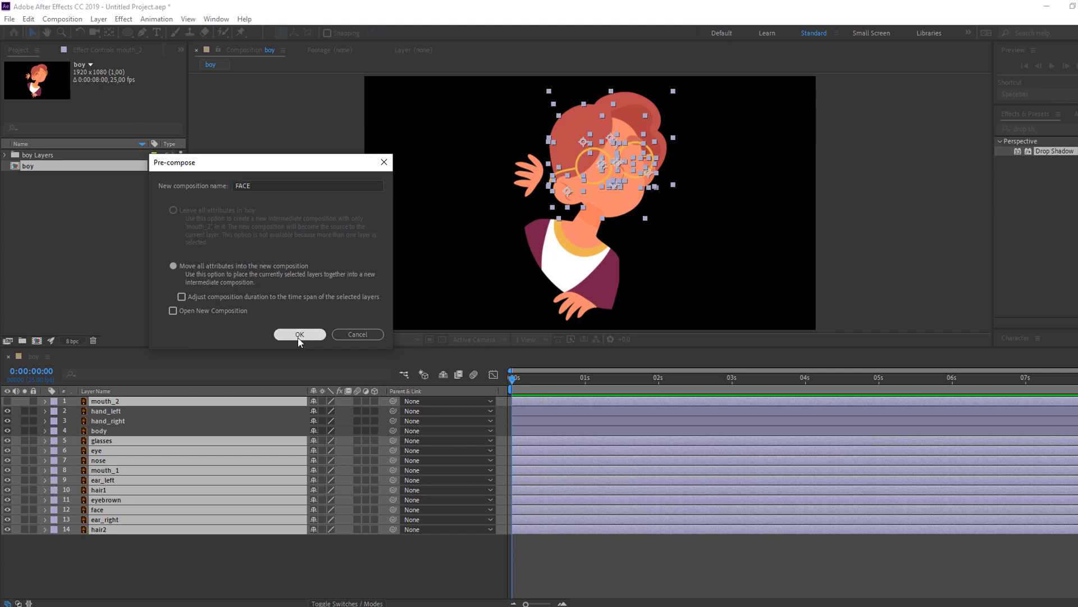
Switch to the Ellipse Tool for drawing circles.
left_click_drag(128, 32, 163, 63)
Draw a purple circle over the character with the Ellipse Tool.
left_click(175, 62)
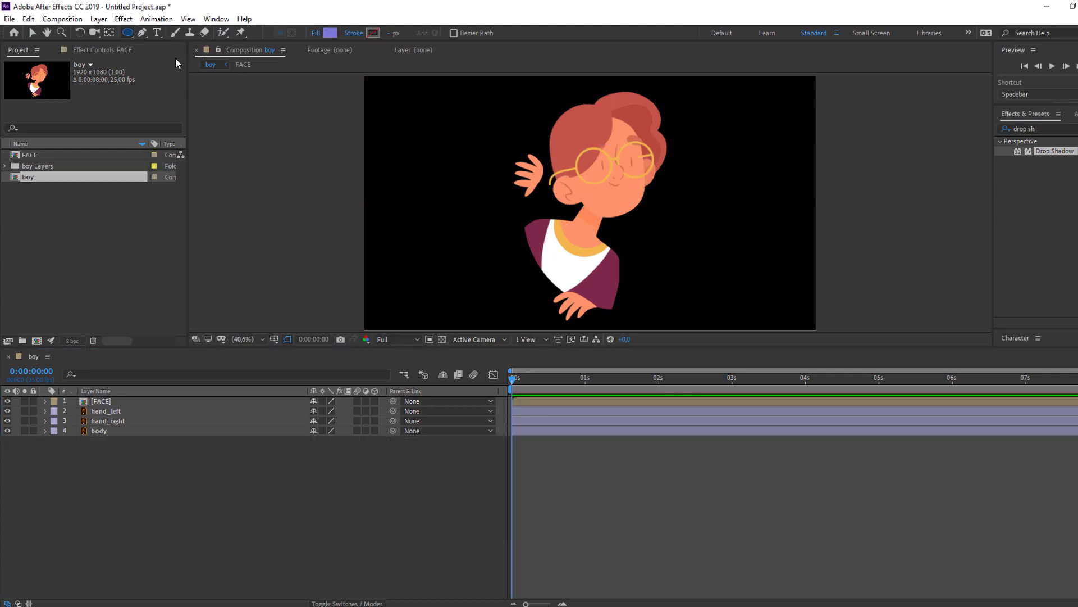
scroll(661, 203, "down", 2)
left_click_drag(537, 137, 609, 237)
key("v")
left_click(47, 402)
left_click(46, 401)
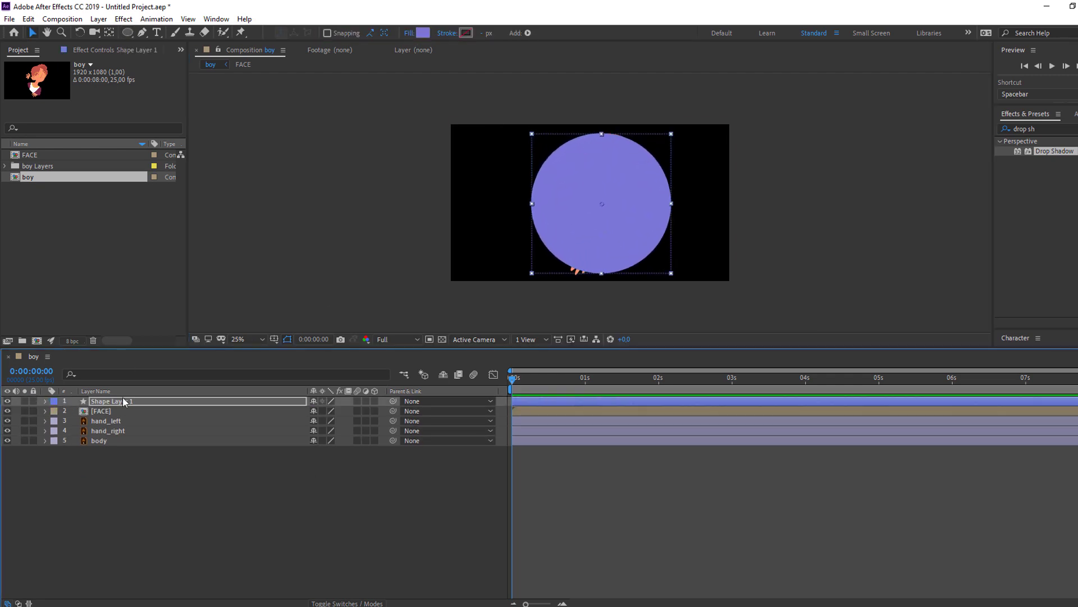
Rename the new shape layer to CIRCLE.
left_click(123, 401)
key("Return")
type("C")
key("BackSpace")
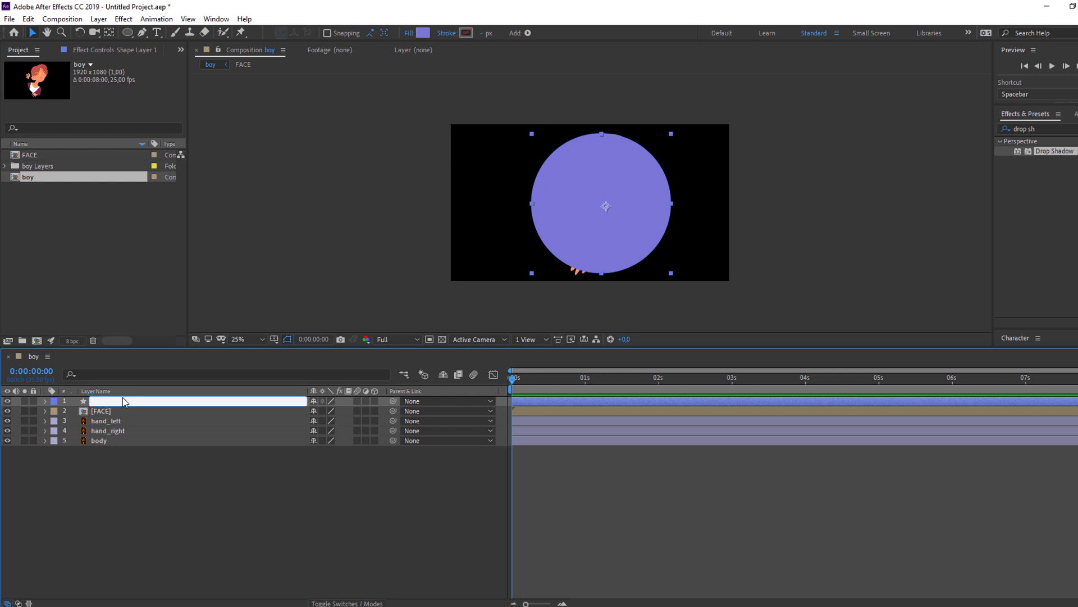
key("Return")
Move body above CIRCLE, then duplicate CIRCLE and place CIRCLE 2 at the top.
left_click(103, 451)
left_click(101, 445)
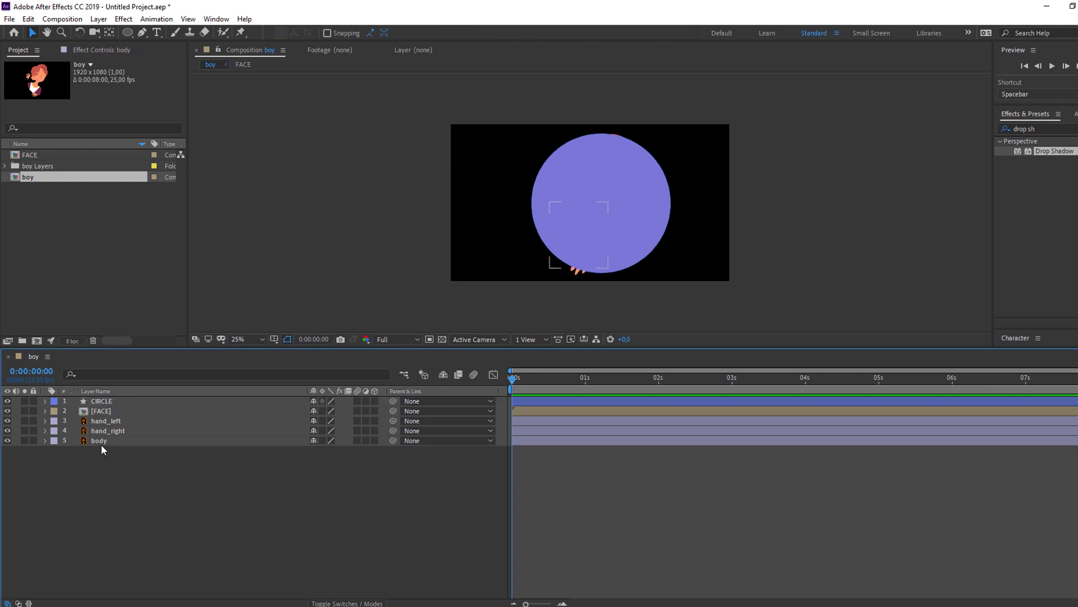
left_click_drag(95, 442, 109, 397)
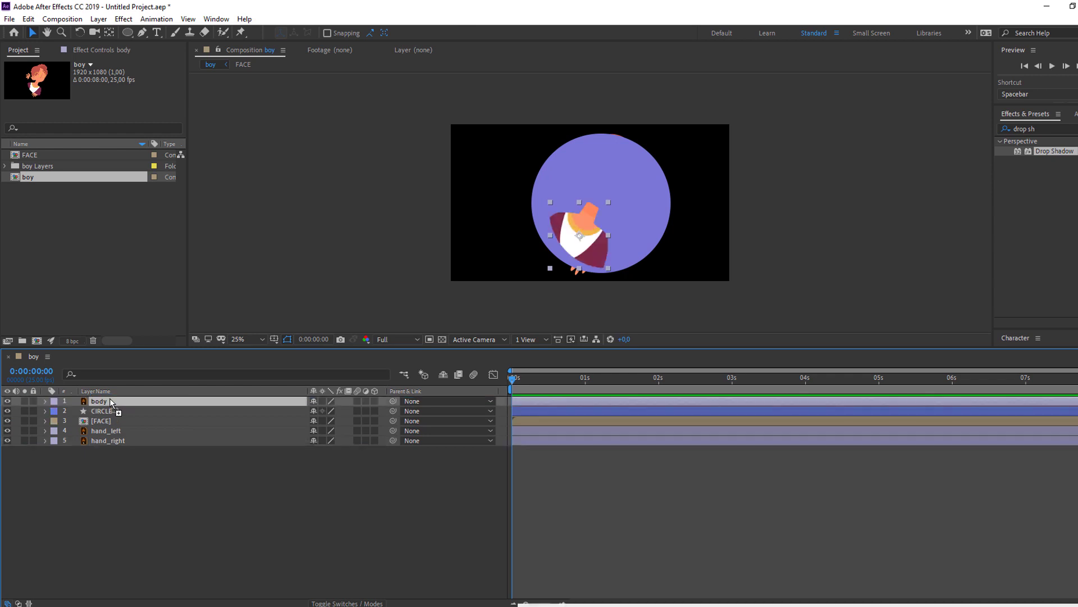
left_click(102, 412)
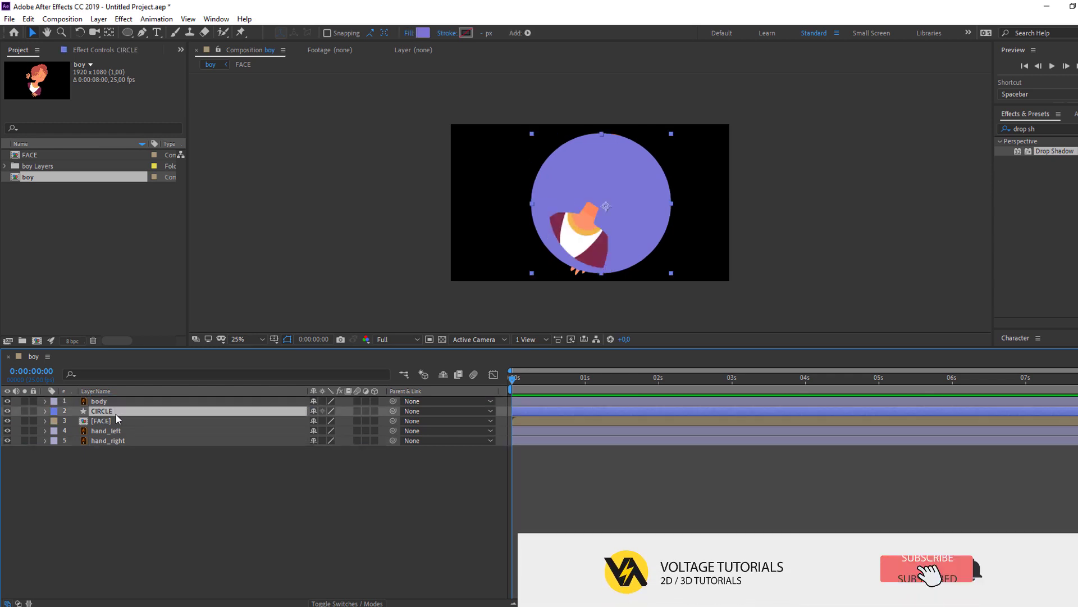
key("ctrl+d")
left_click_drag(116, 417, 103, 399)
left_click(104, 410)
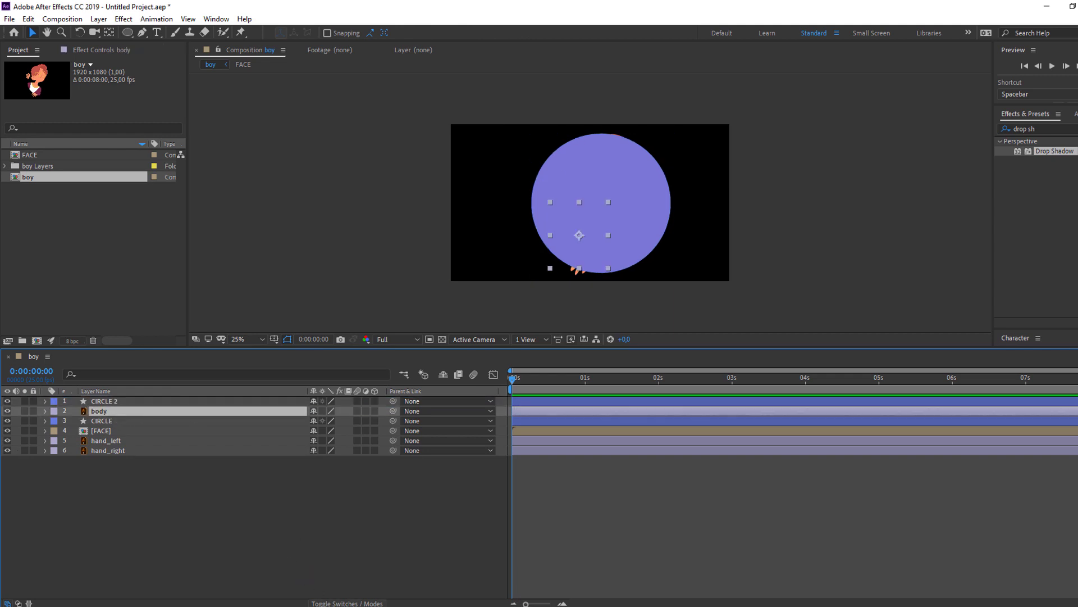
Set body's track matte to Alpha Matte "CIRCLE 2".
left_click(341, 604)
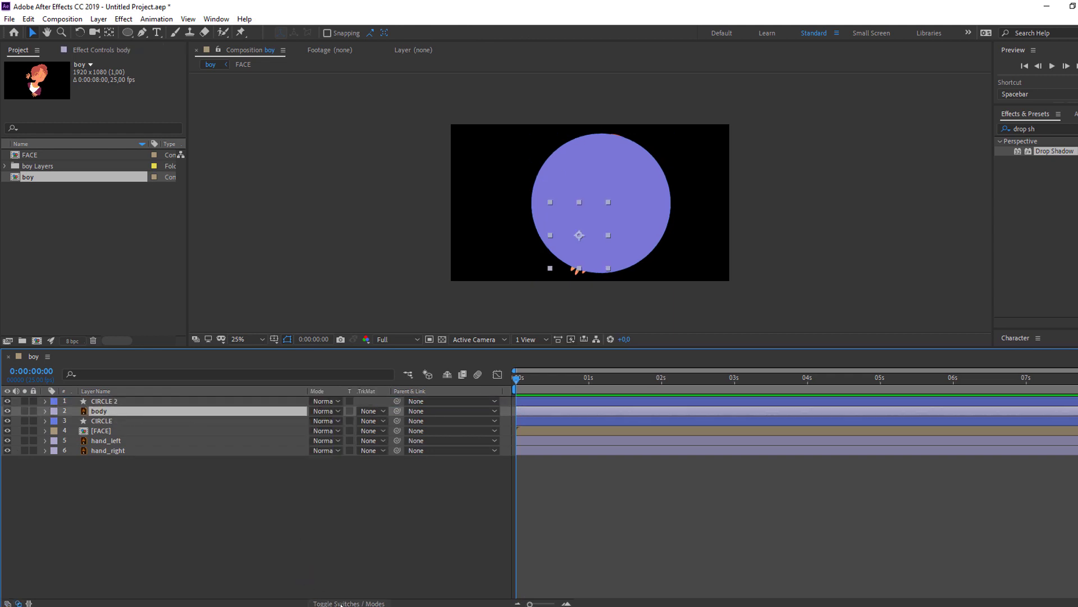
left_click(384, 412)
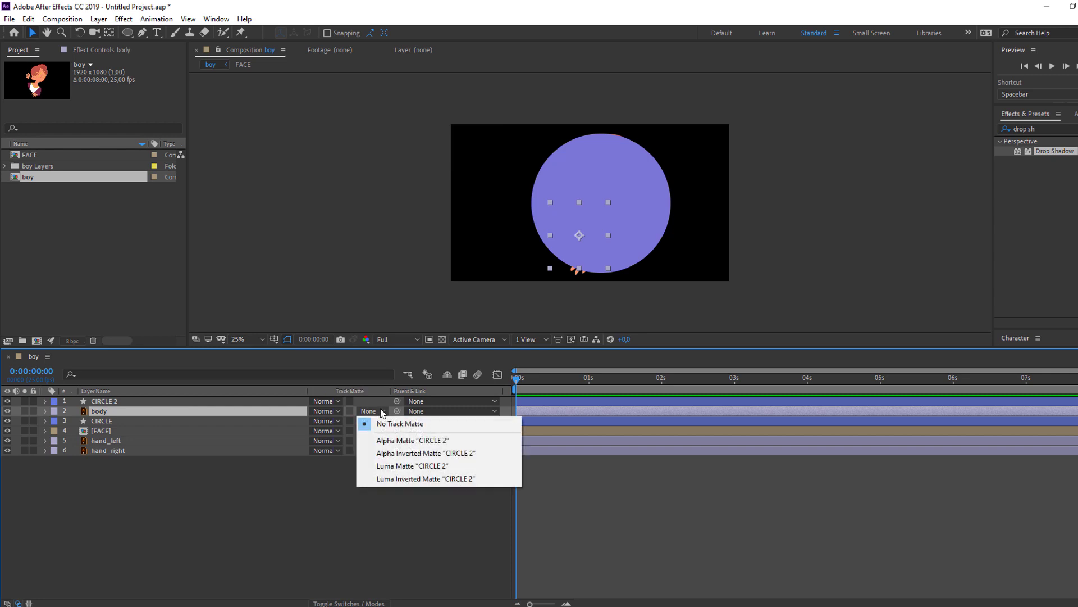
left_click(380, 440)
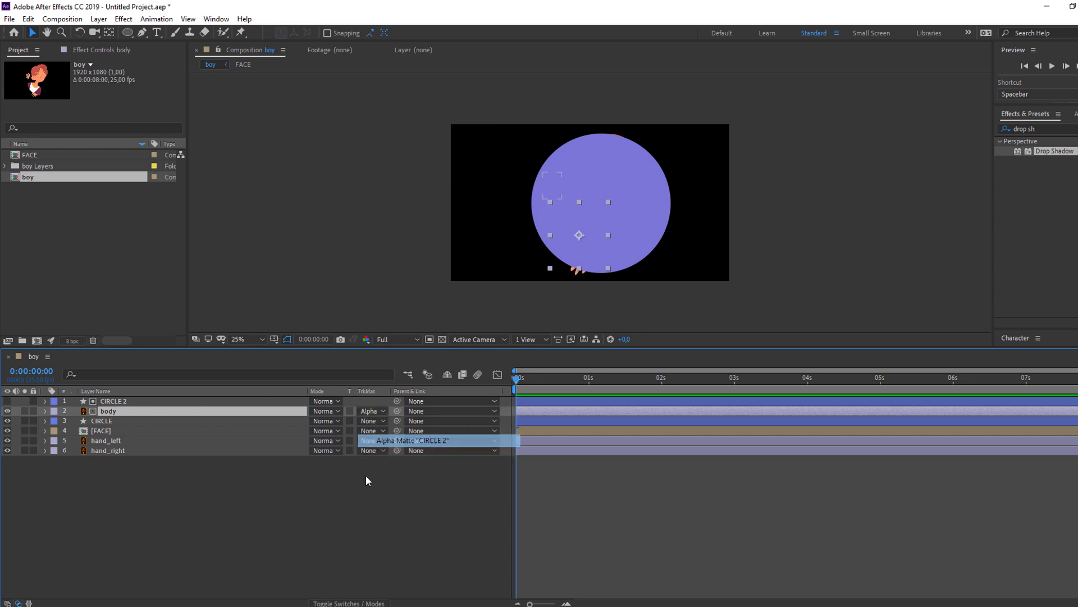
Move the FACE layer to the top of the layer stack.
left_click(281, 523)
left_click(100, 431)
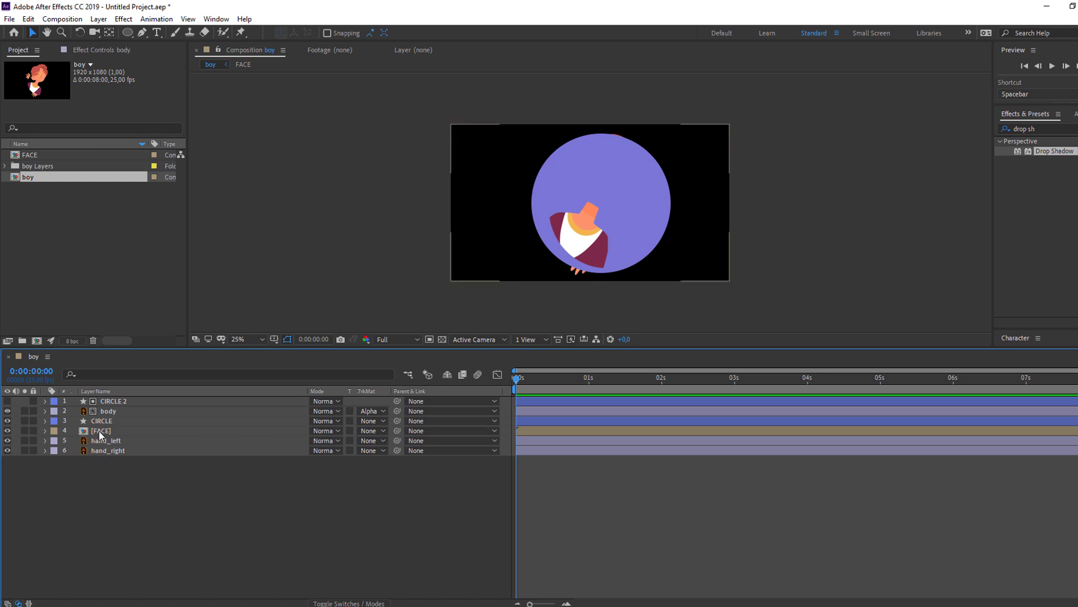
left_click_drag(100, 433, 119, 399)
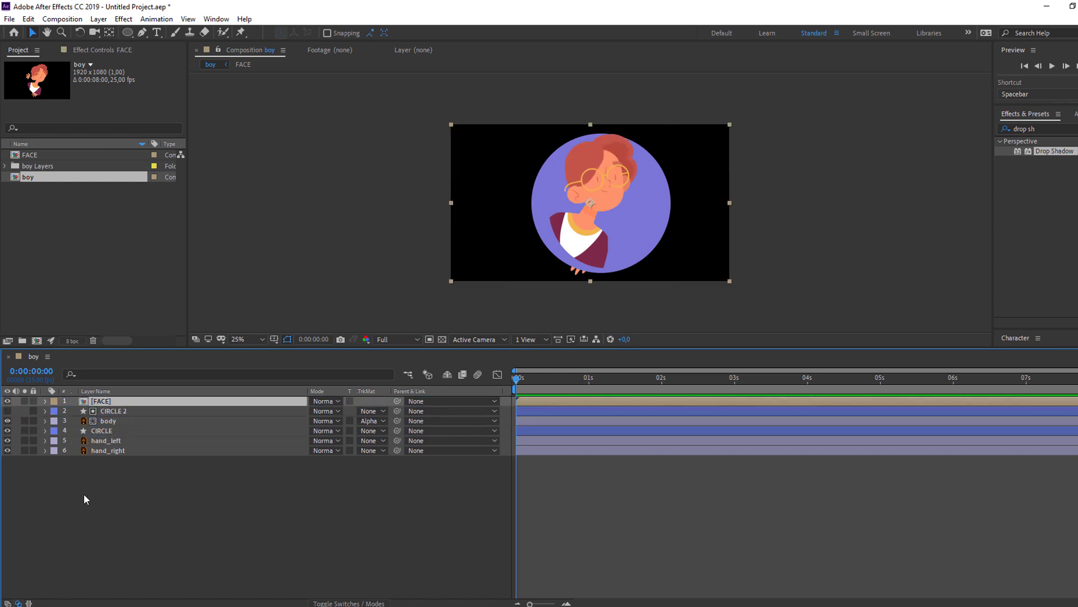
Move hand_left and hand_right to the top and parent CIRCLE 2 to CIRCLE.
left_click(100, 452)
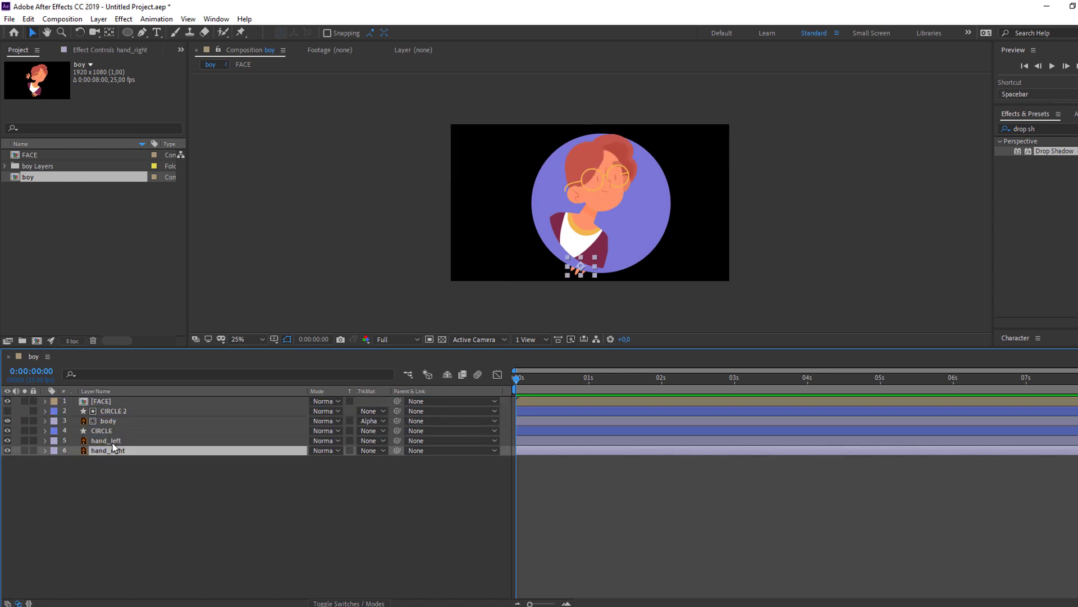
left_click(100, 441, "ctrl")
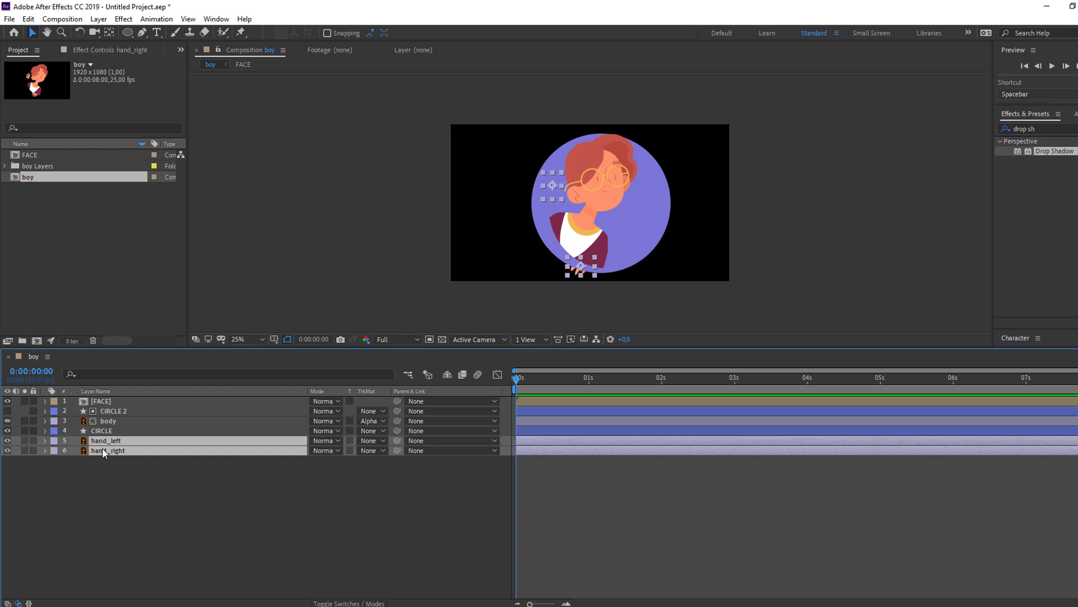
left_click_drag(102, 448, 110, 399)
left_click(200, 522)
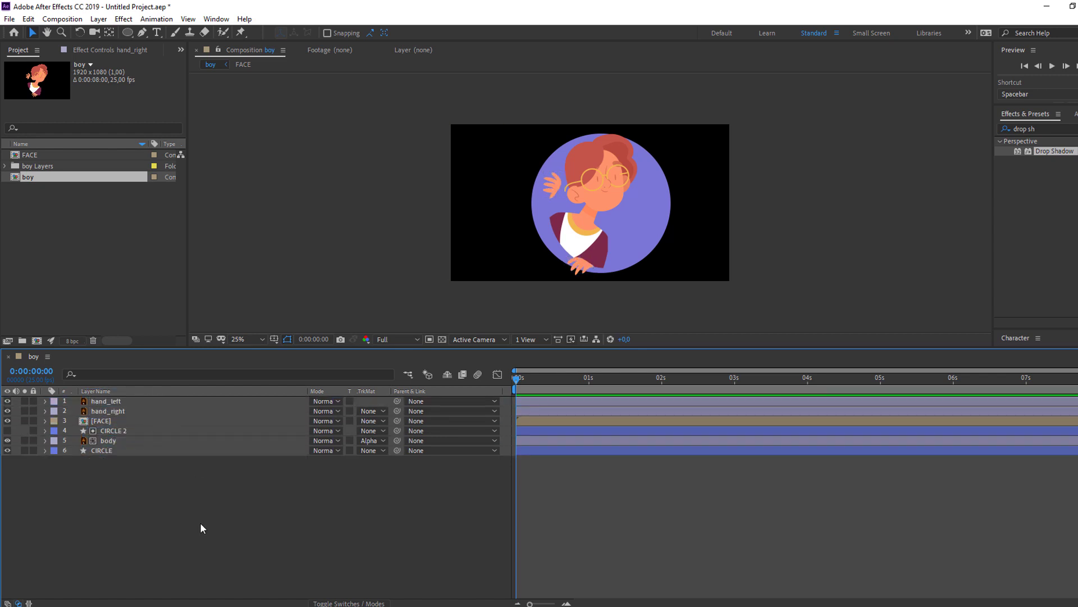
left_click(107, 432)
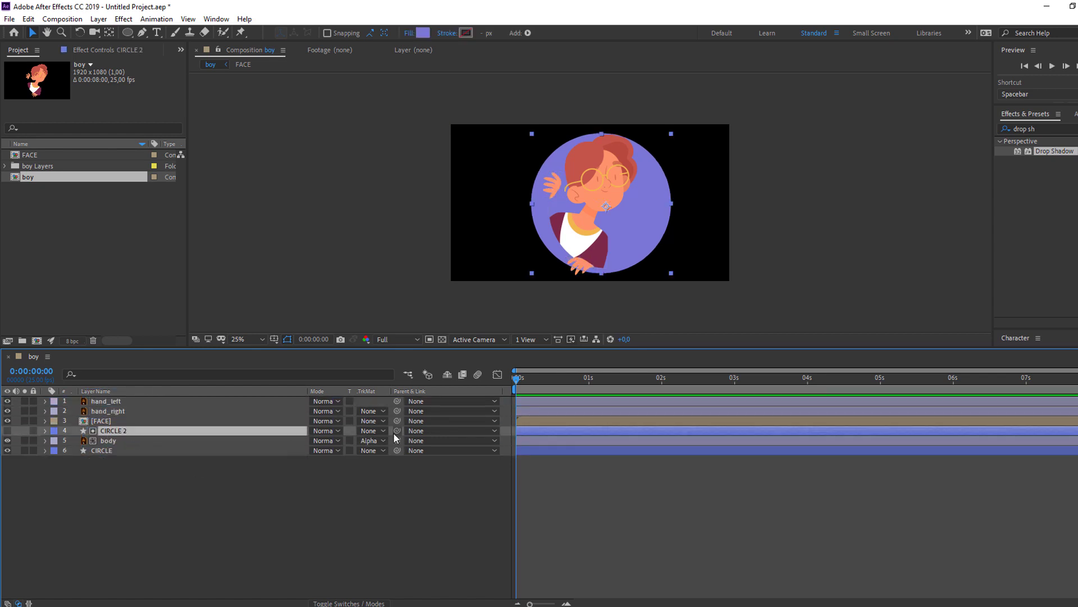
left_click_drag(395, 432, 105, 452)
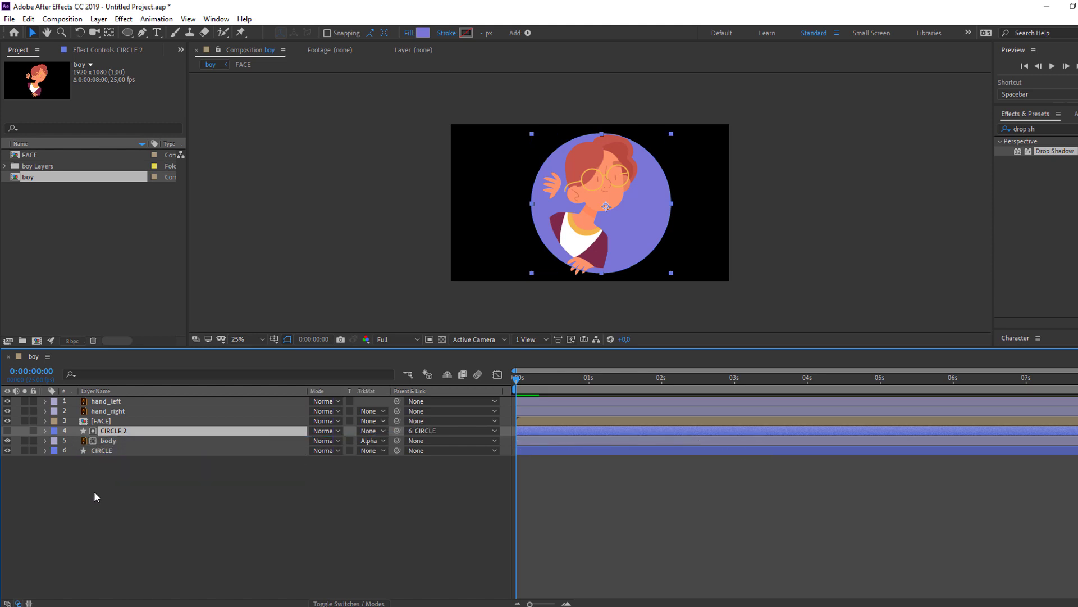
Shift CIRCLE slightly right and set its Scale to 95%.
left_click(105, 451)
left_click_drag(592, 242, 601, 242)
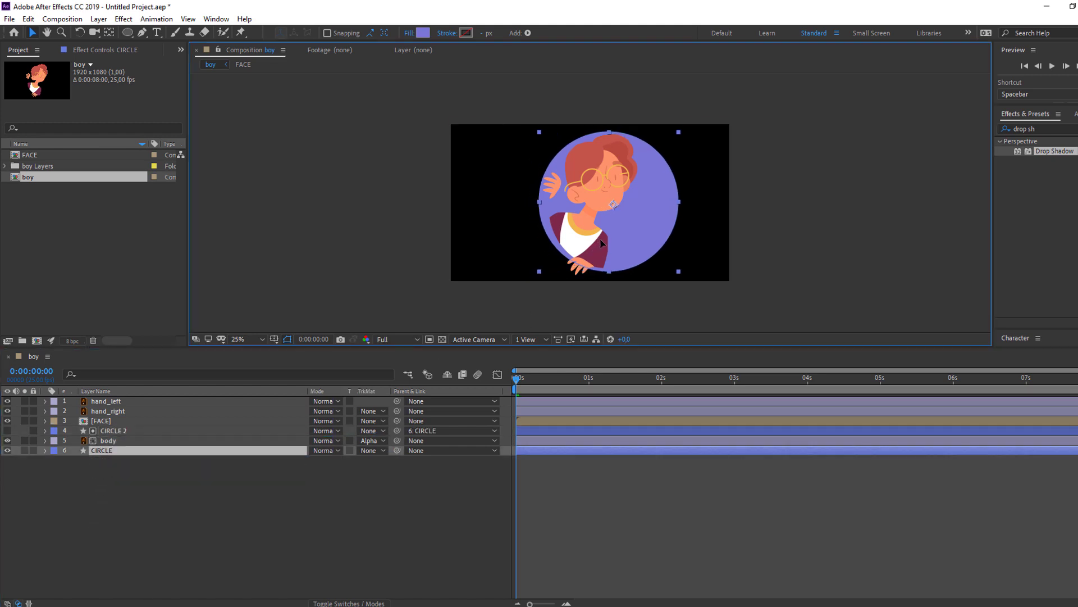
key("s")
left_click_drag(325, 460, 324, 461)
left_click_drag(577, 232, 583, 231)
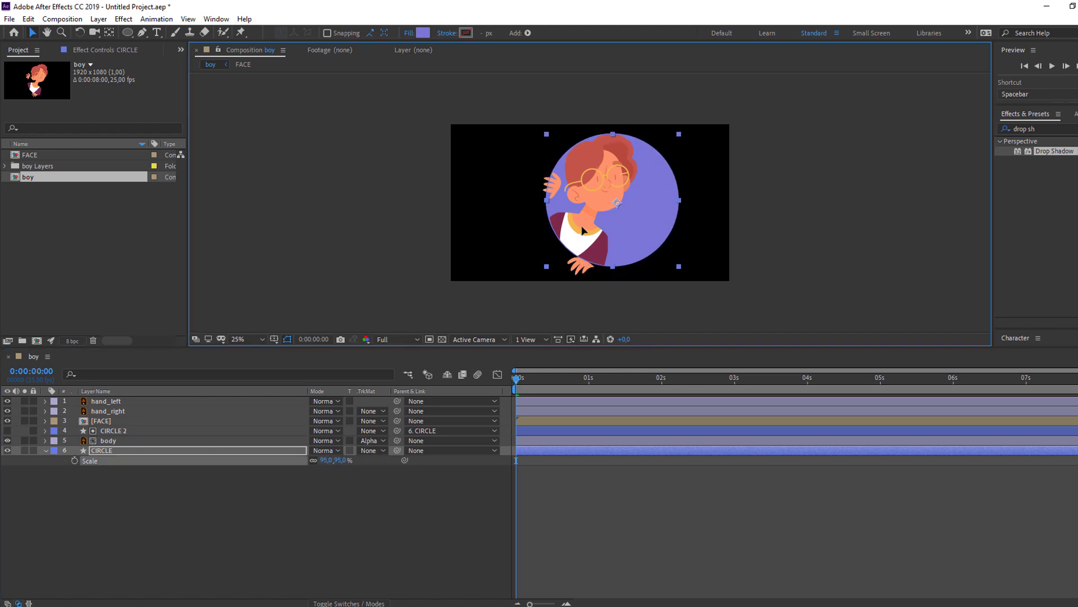
Move hand_right's anchor point to its wrist with the Pan Behind tool.
left_click(214, 516)
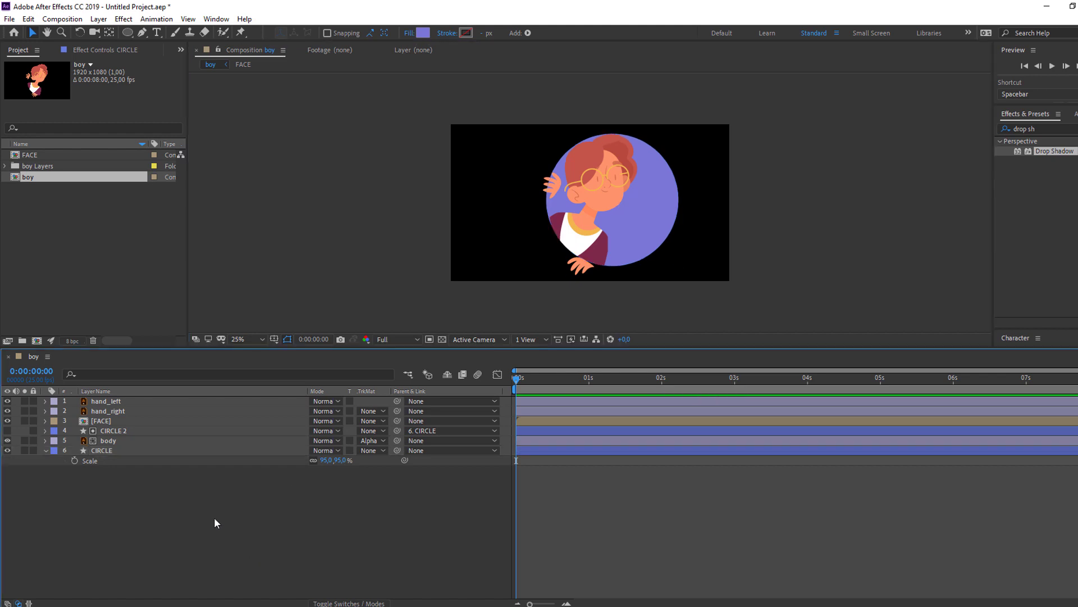
left_click(53, 450)
left_click(43, 454)
left_click(45, 451)
scroll(640, 177, "up", 4)
scroll(483, 264, "down", 2)
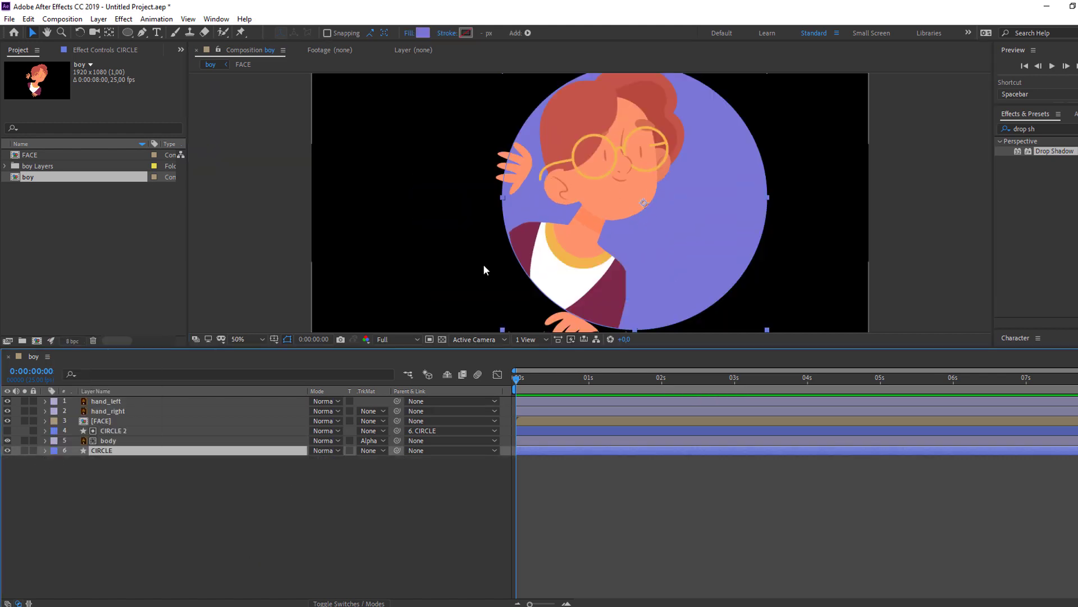
left_click(115, 412)
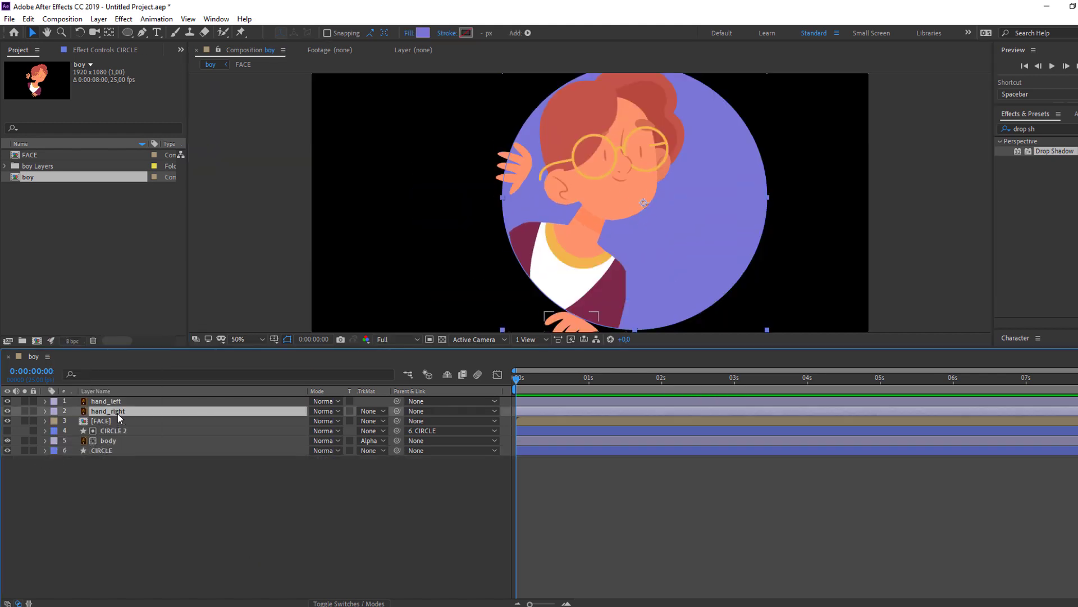
scroll(585, 331, "up", 4)
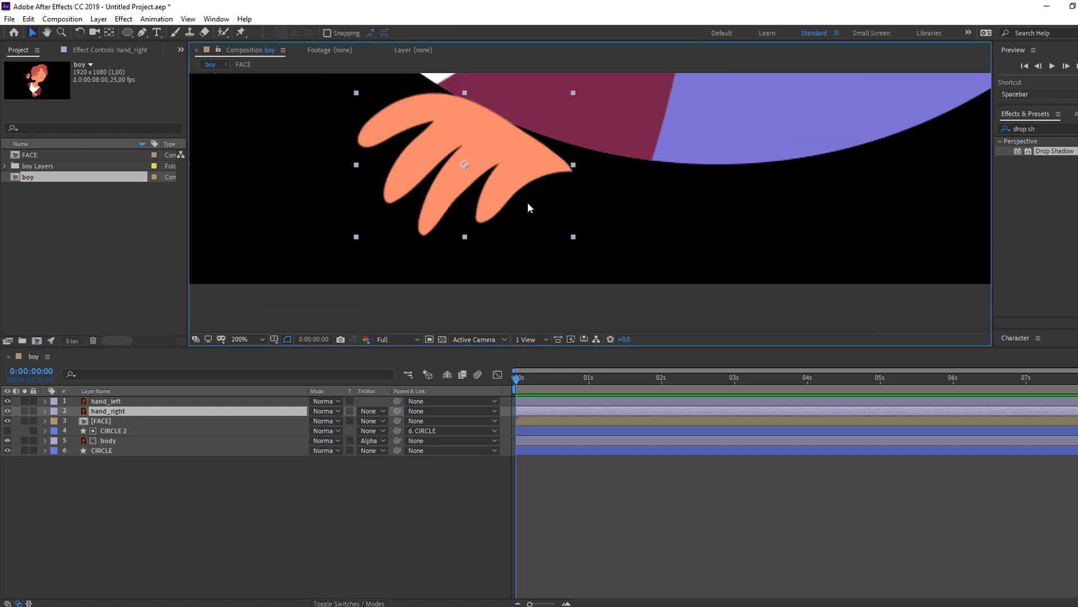
left_click_drag(582, 160, 514, 220)
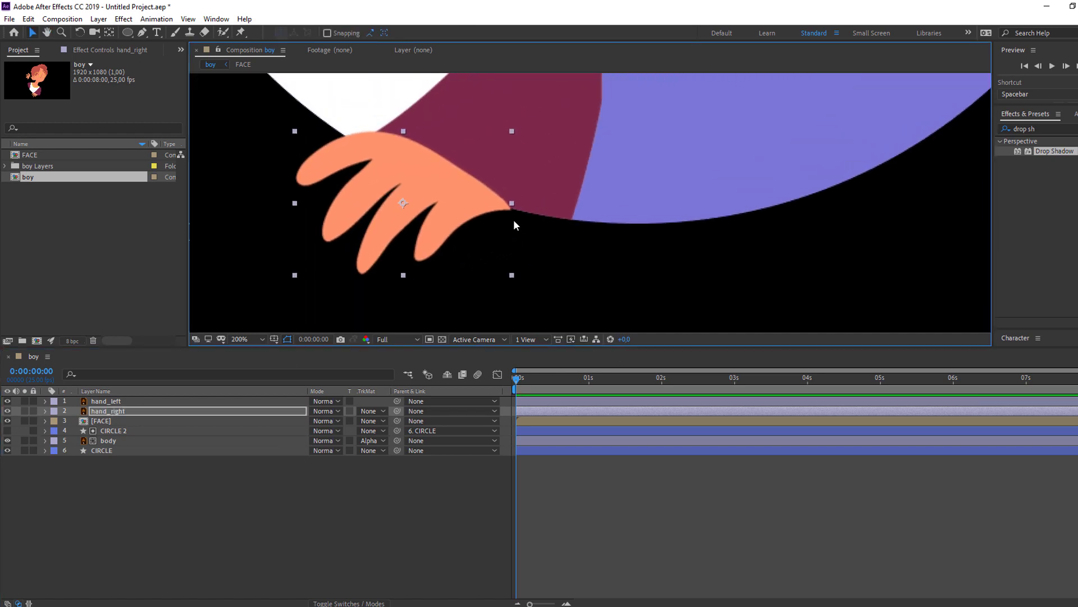
left_click(110, 34)
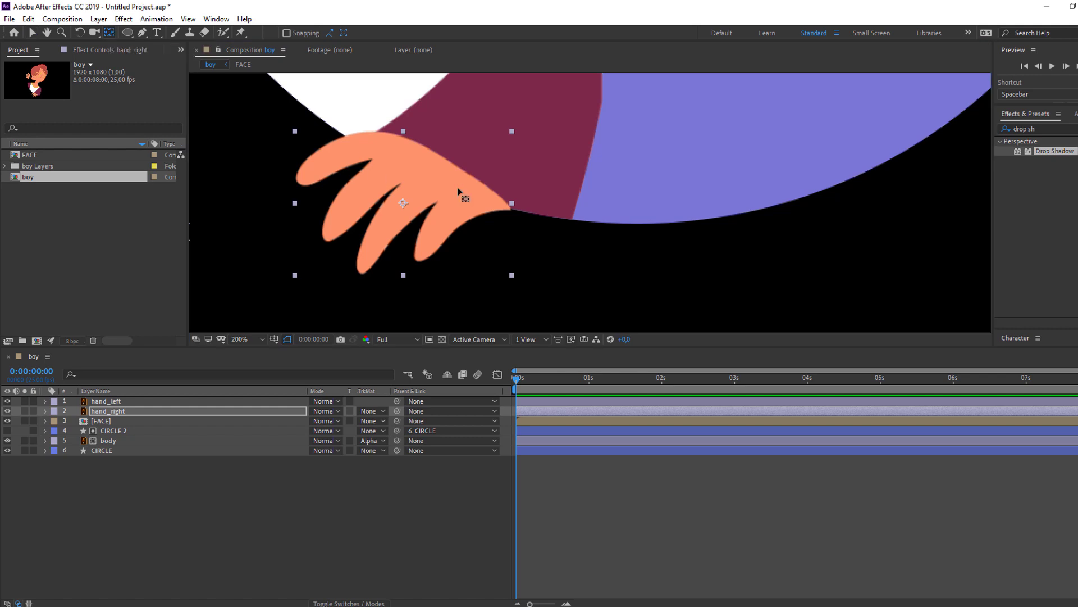
left_click_drag(402, 203, 506, 206)
left_click(32, 34)
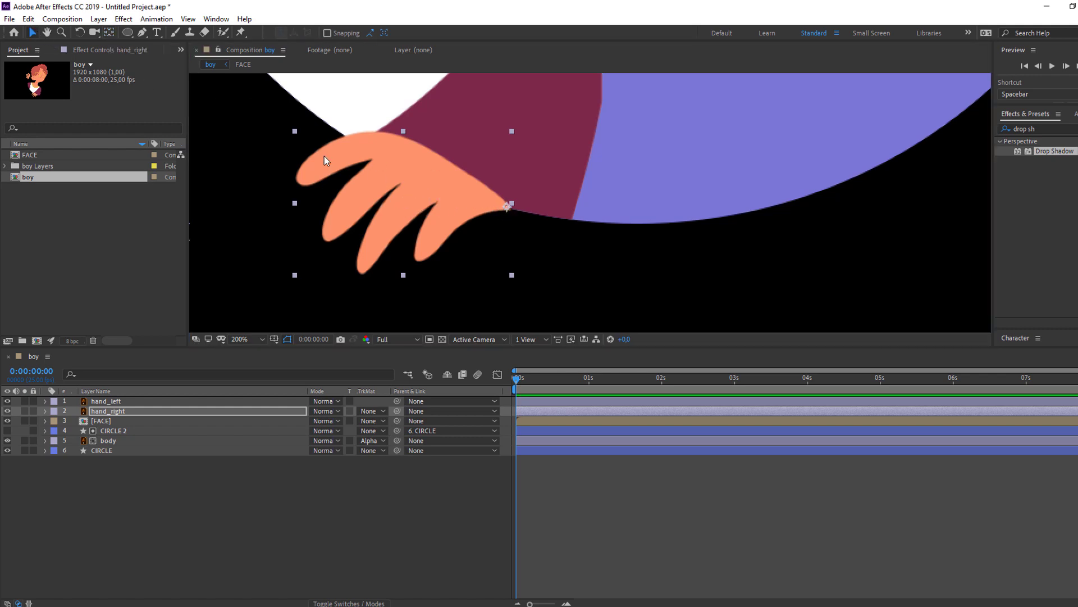
Move hand_left's anchor point to its wrist with the Pan Behind tool.
scroll(440, 153, "down", 1)
left_click_drag(441, 154, 548, 258)
left_click_drag(397, 118, 421, 241)
left_click_drag(532, 82, 414, 166)
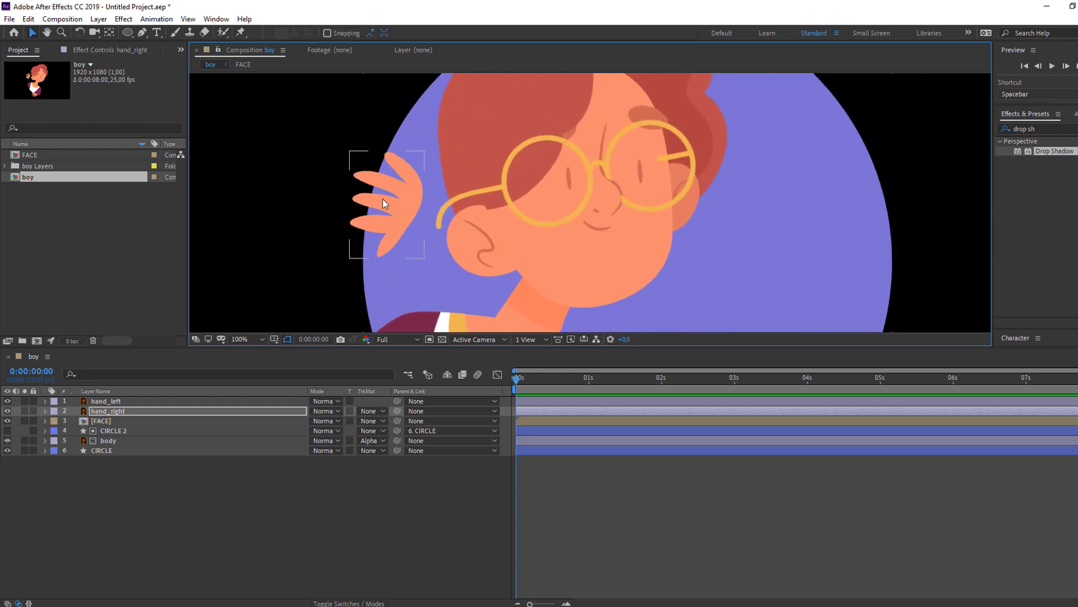
left_click(388, 201)
scroll(392, 213, "up", 1)
left_click_drag(287, 180, 434, 163)
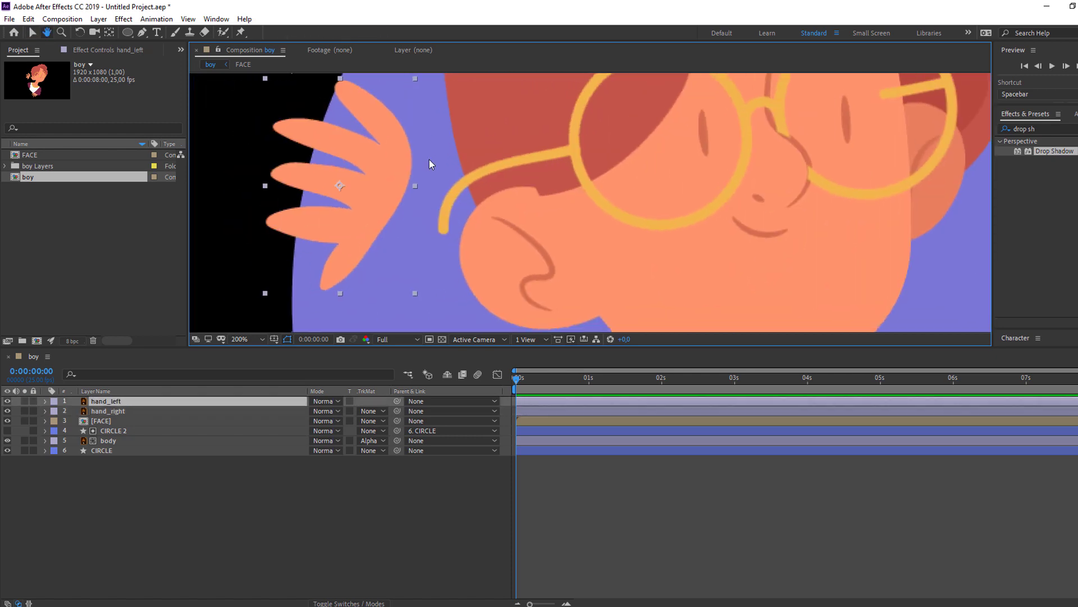
left_click(109, 33)
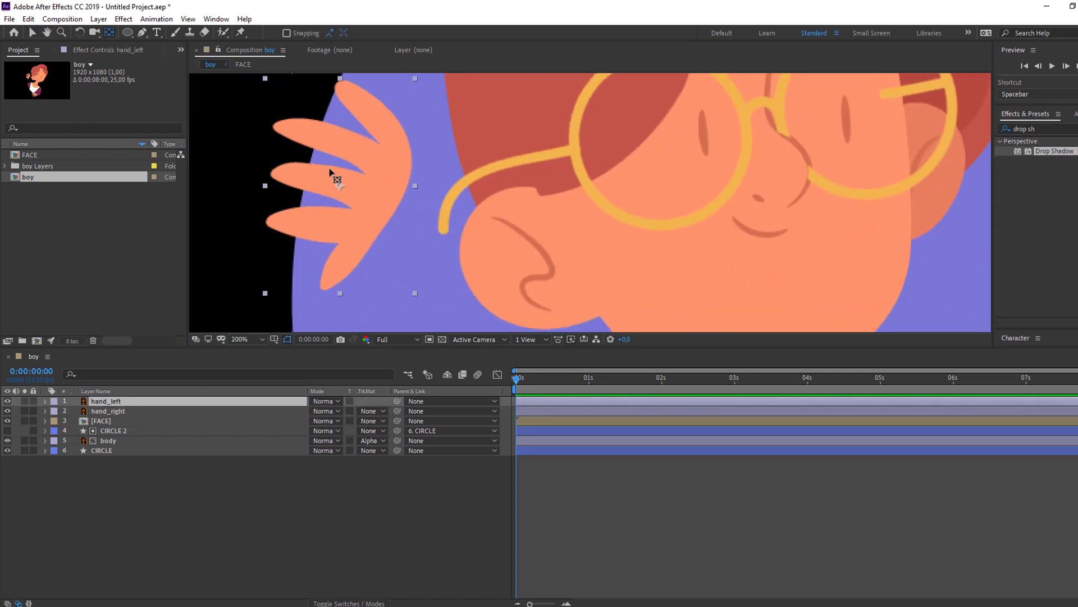
left_click_drag(340, 188, 397, 195)
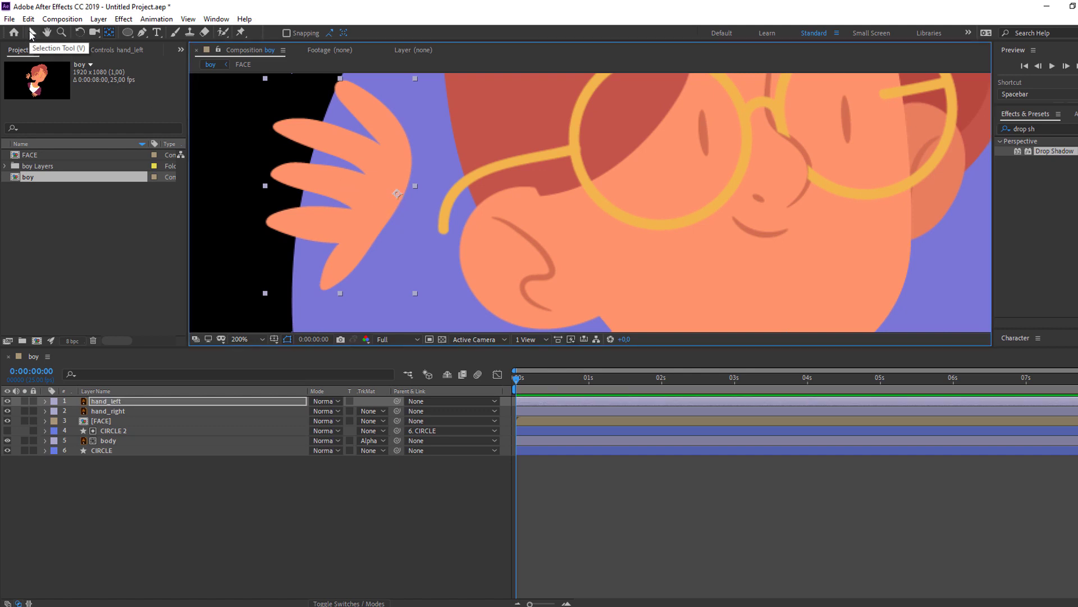
left_click(31, 33)
Nudge hand_left slightly to the left.
scroll(364, 278, "down", 3)
scroll(501, 218, "up", 2)
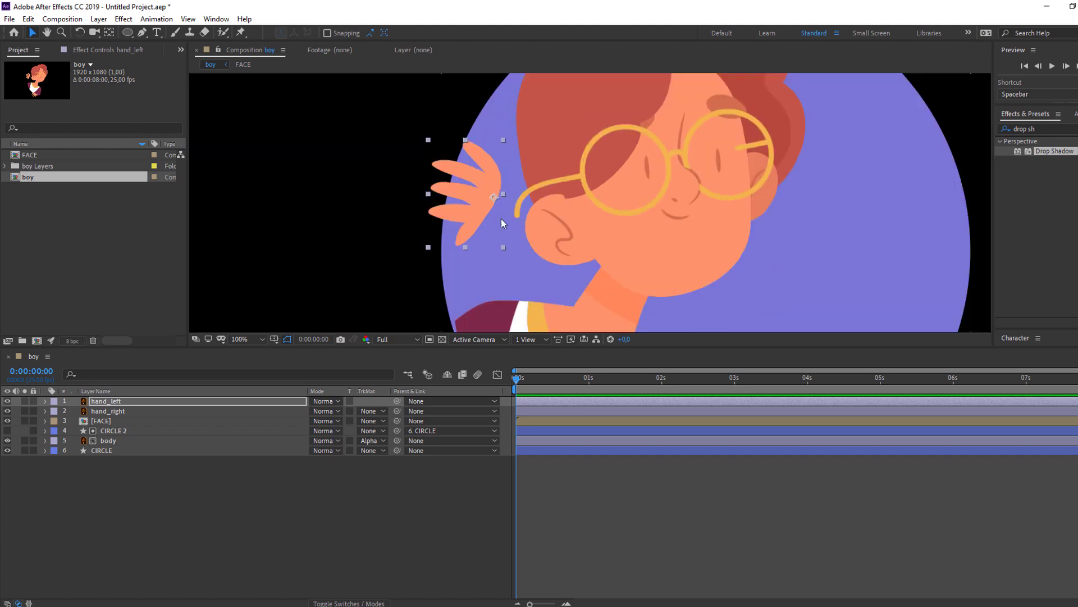
left_click_drag(459, 208, 437, 210)
scroll(449, 225, "down", 4)
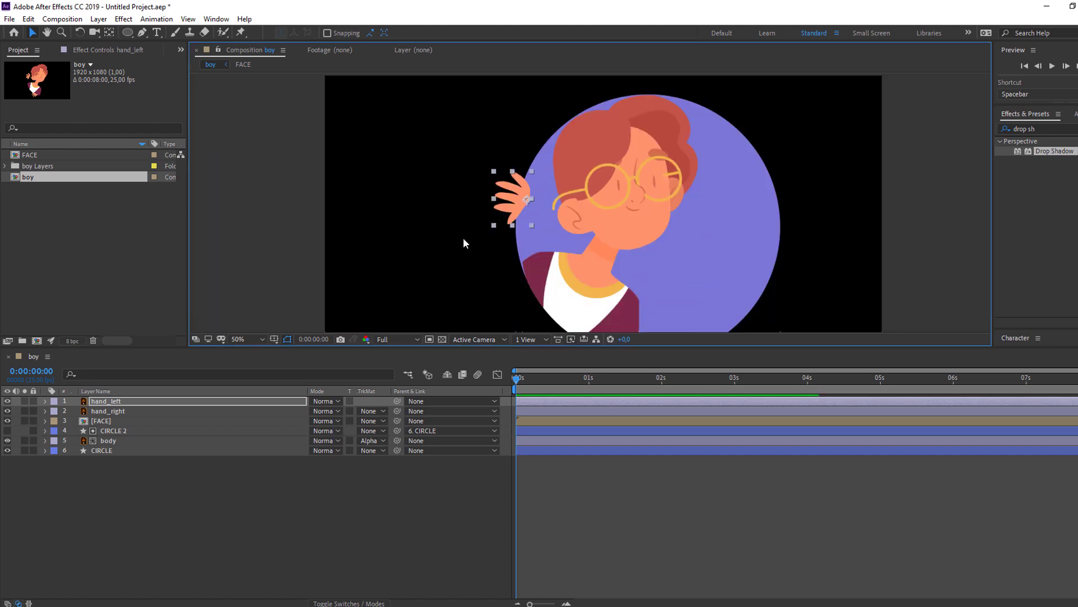
scroll(528, 264, "up", 2)
left_click(202, 523)
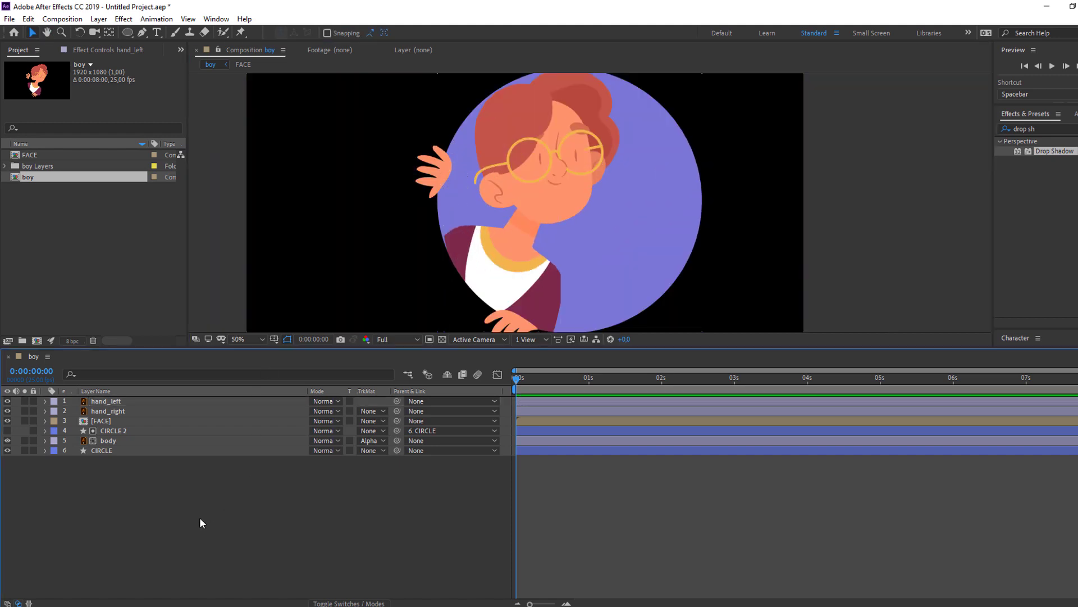
left_click_drag(459, 290, 457, 275)
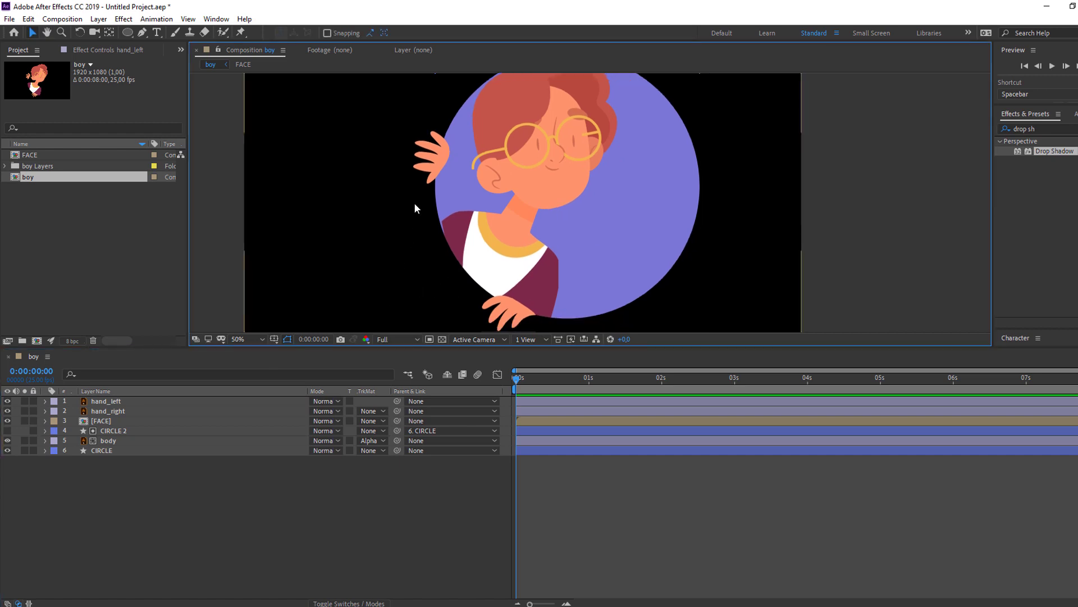
left_click(429, 163)
scroll(427, 162, "up", 1)
left_click_drag(310, 148, 432, 218)
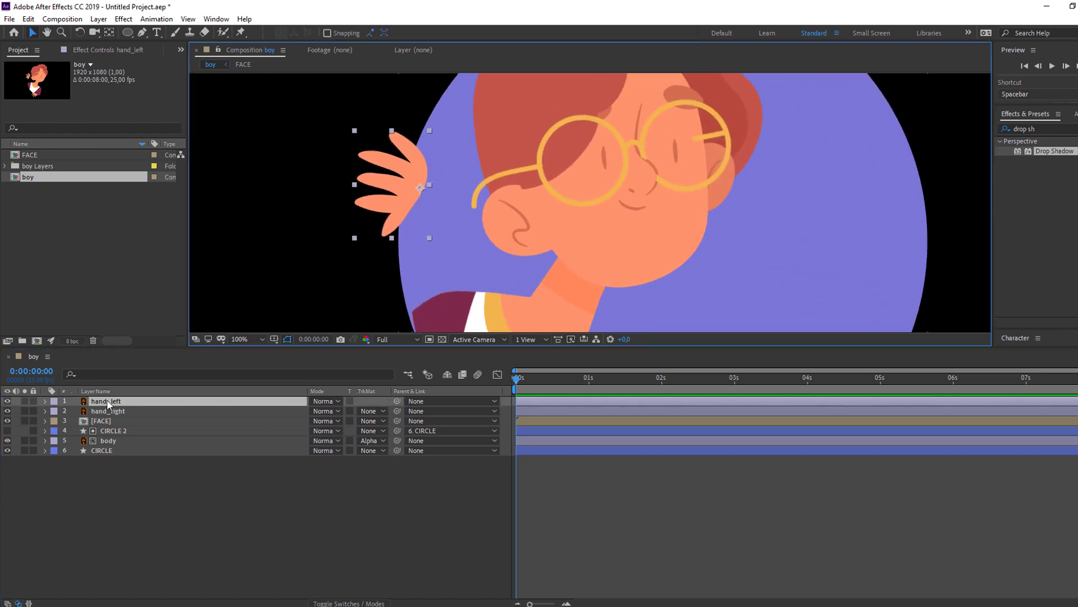
Keyframe hand_left's Scale from 0% at 0s to 100% at frame 10, then preview.
key("s")
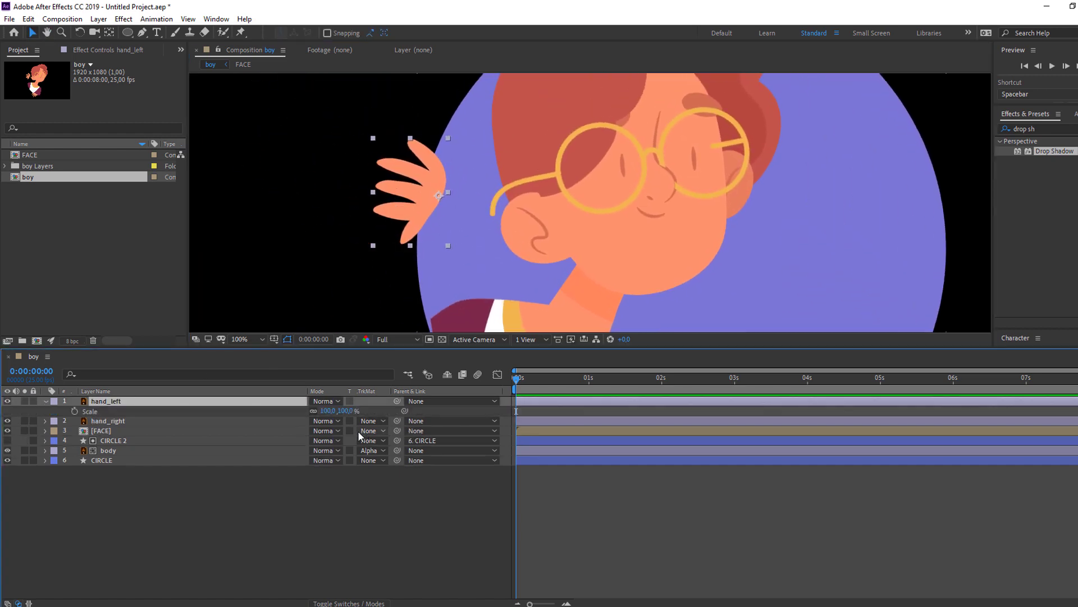
left_click_drag(525, 380, 546, 382)
left_click(74, 411)
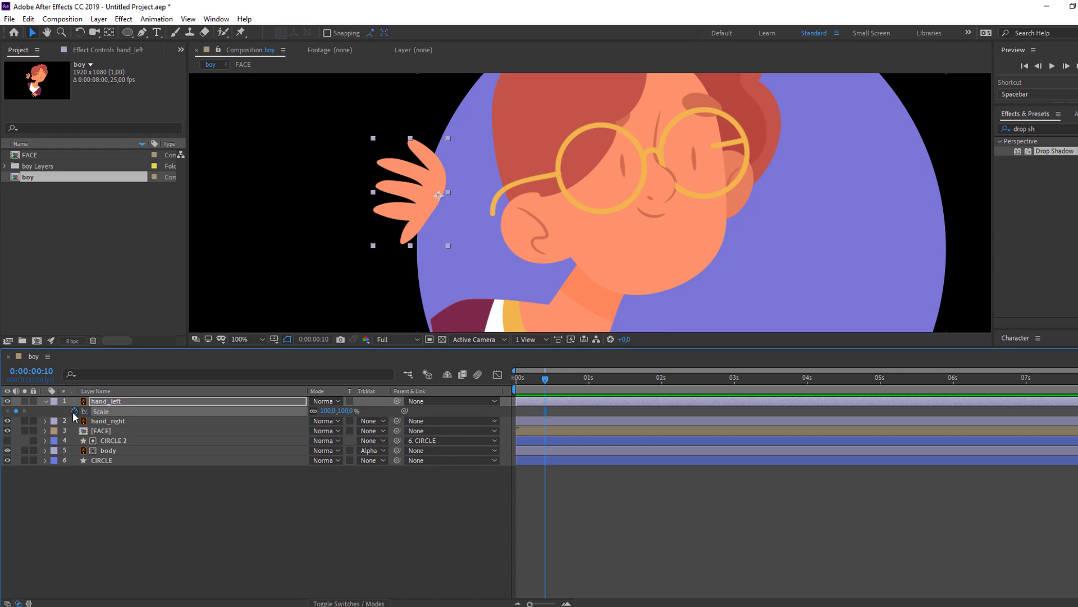
left_click_drag(544, 381, 518, 382)
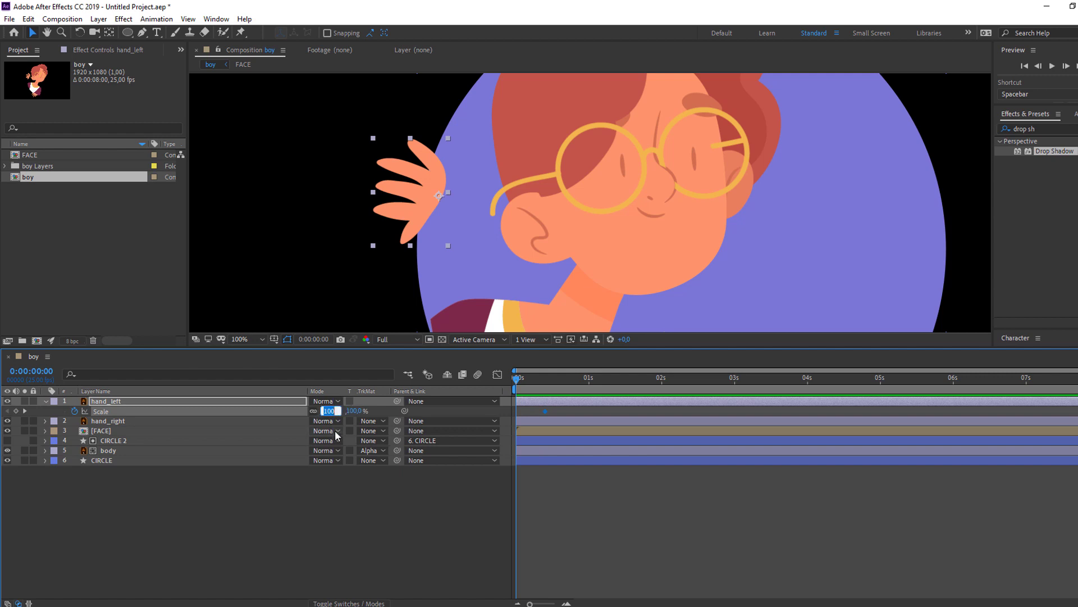
type("0")
key("Return")
key("space")
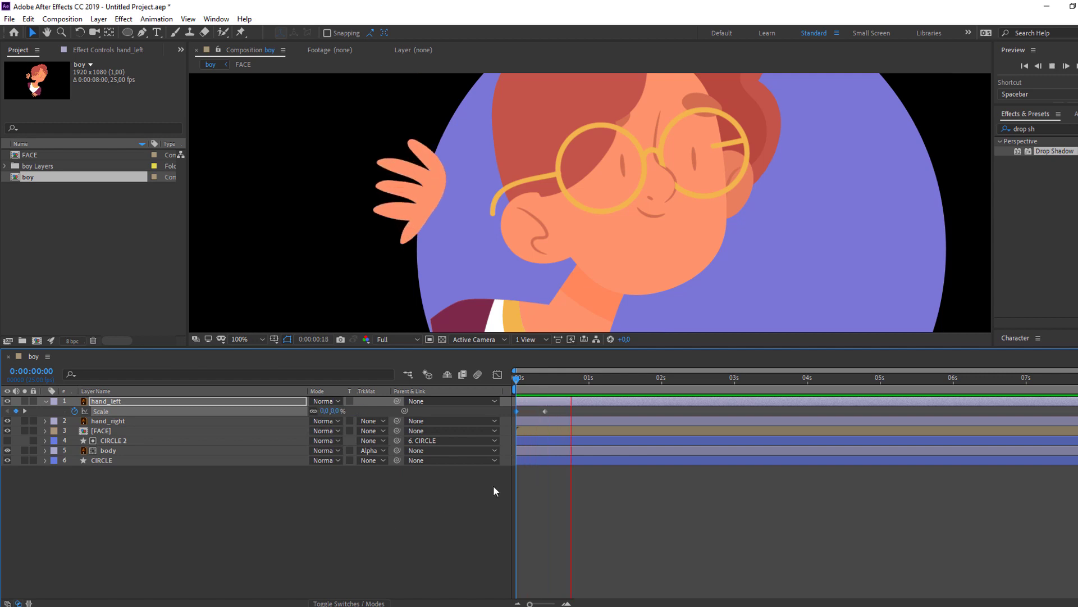
key("space")
left_click_drag(559, 409, 500, 418)
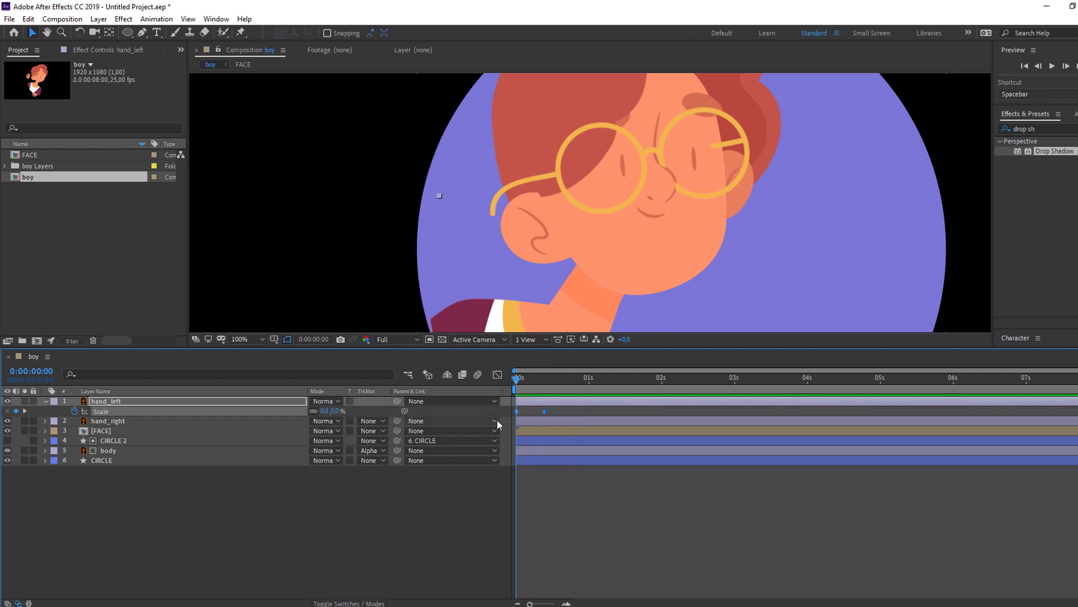
Apply Easy Ease to hand_left's two Scale keyframes.
right_click(544, 412)
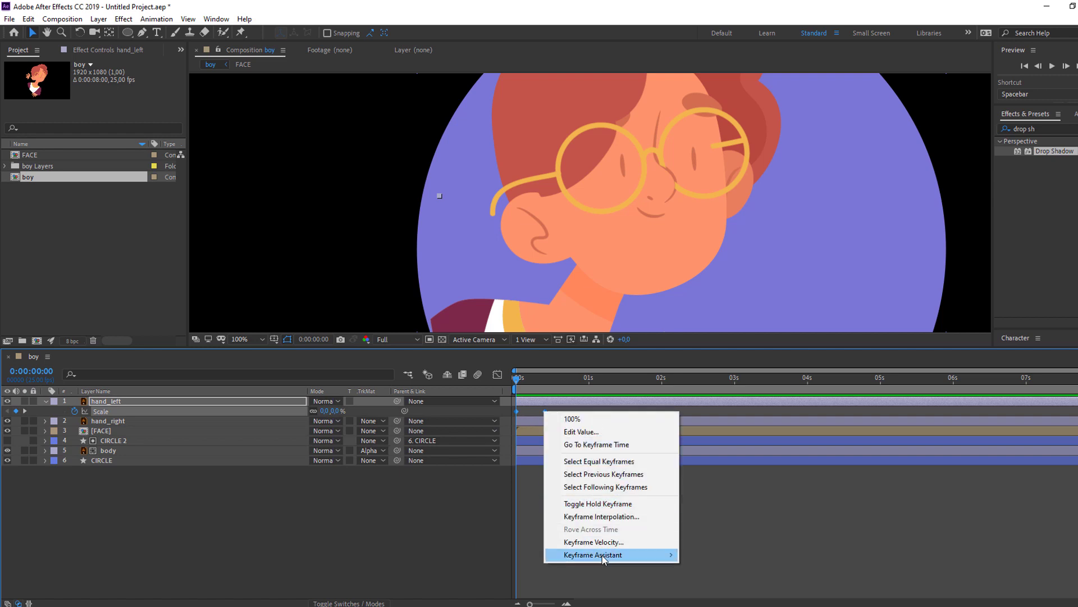
mouse_move(602, 555)
left_click(724, 477)
left_click(665, 520)
scroll(391, 289, "down", 3)
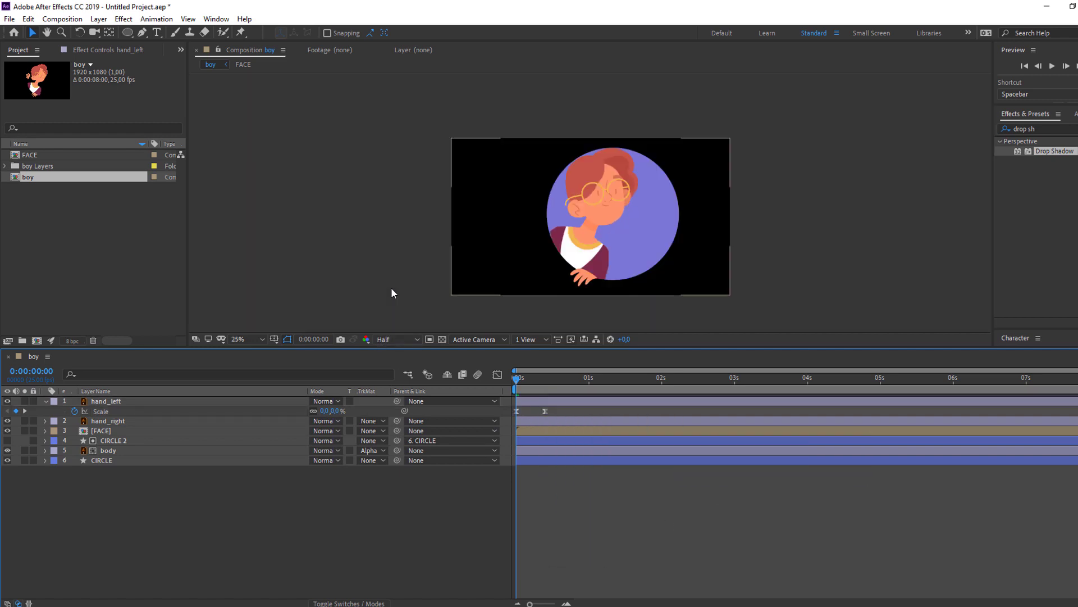
scroll(412, 282, "up", 4)
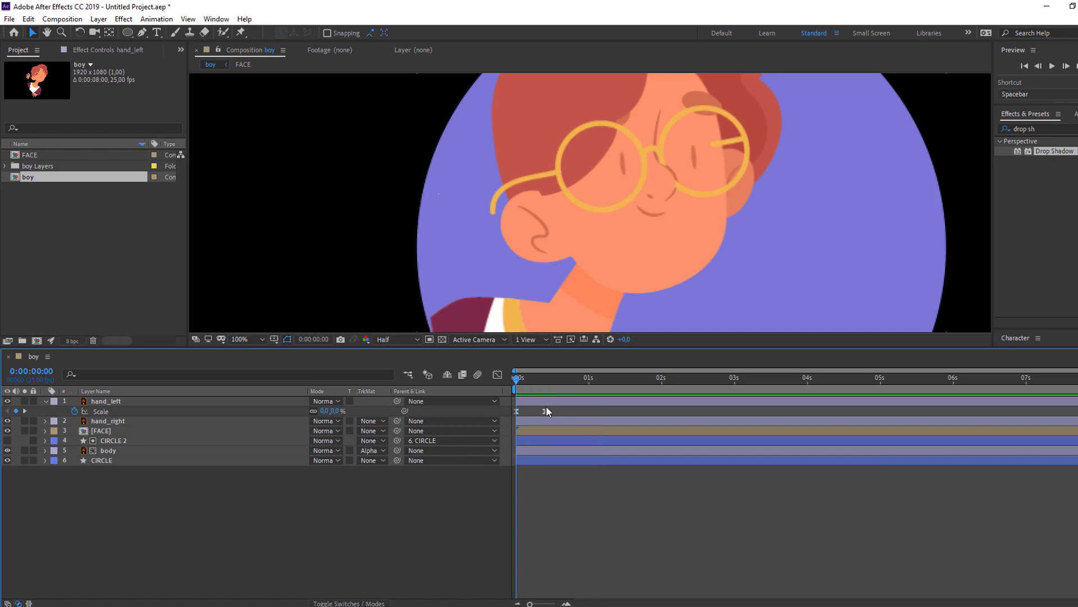
In the Graph Editor, adjust the keyframe influence for a sharp speed peak, then preview.
left_click(497, 376)
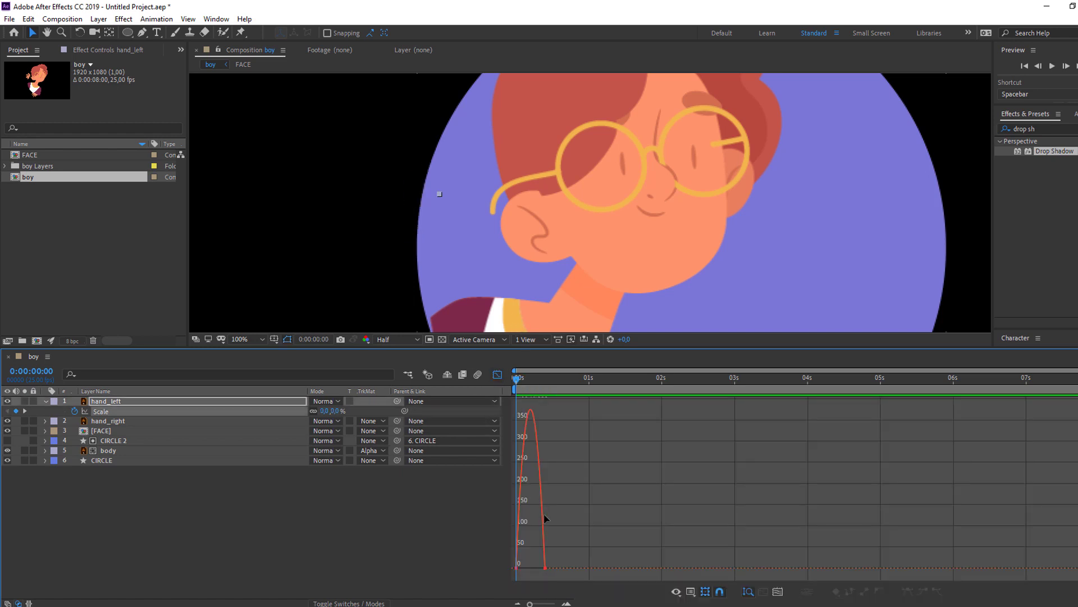
left_click(516, 568)
left_click_drag(521, 568, 530, 568)
key("space")
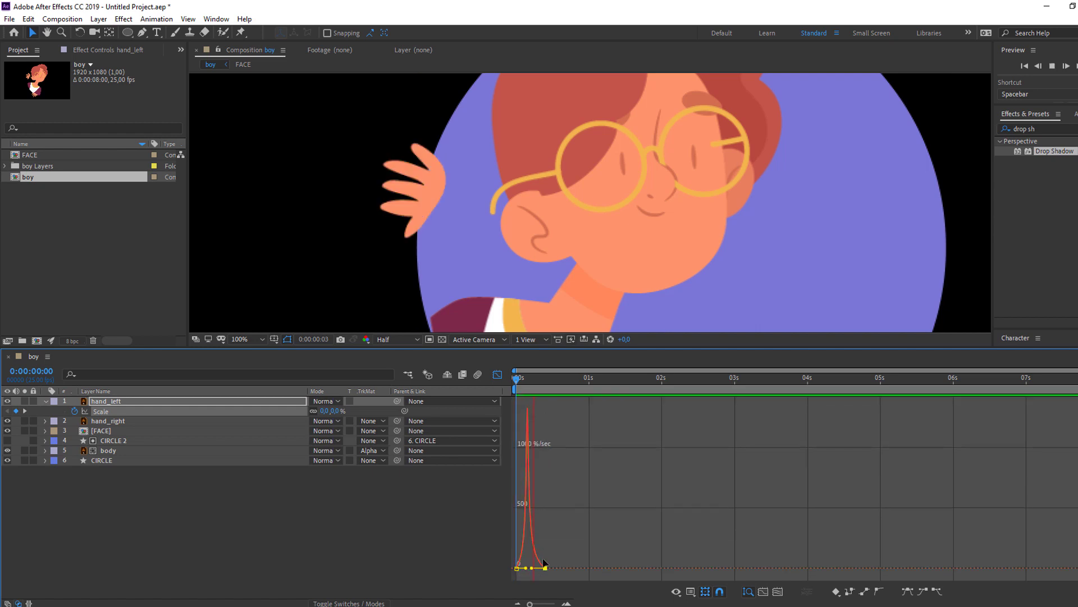
key("space")
left_click(497, 375)
scroll(453, 253, "down", 3)
key("space")
key("space")
scroll(515, 252, "up", 3)
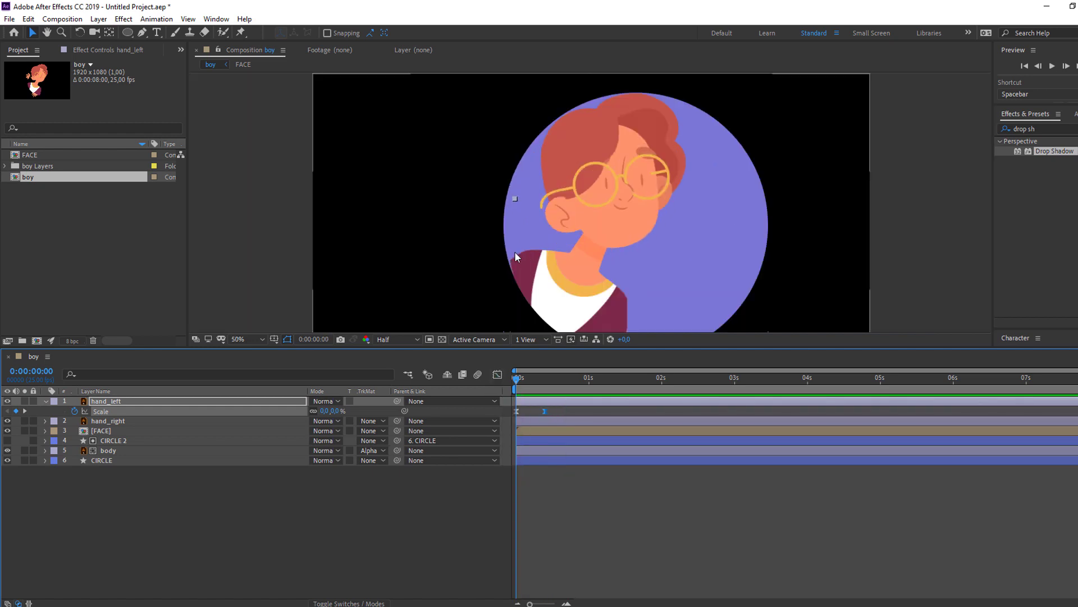
scroll(510, 181, "down", 3)
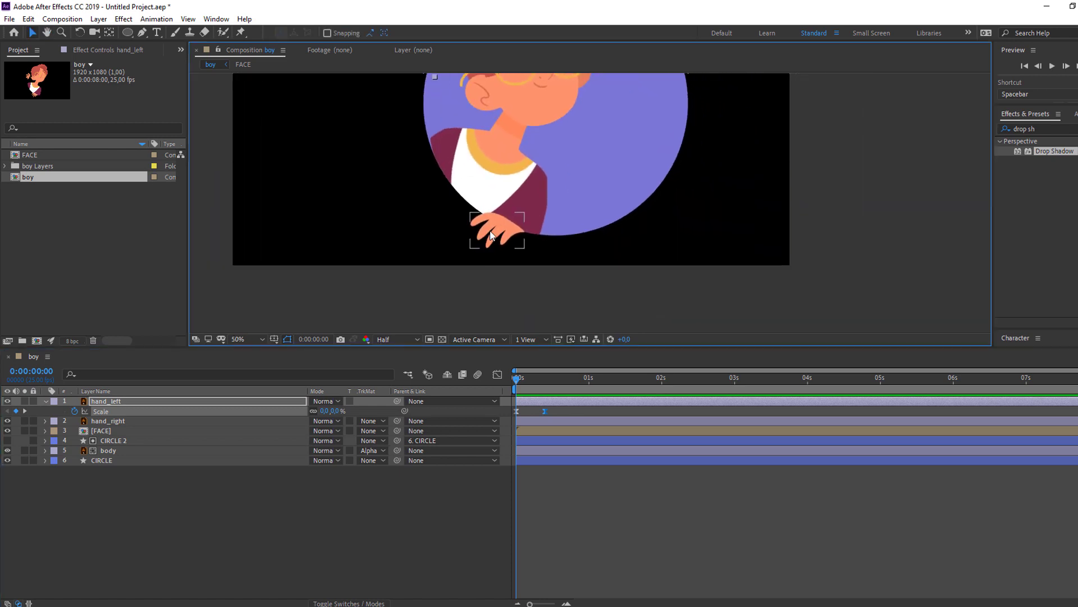
Keyframe hand_right's Scale from 0% at 0s to 100% at frame 10.
left_click(489, 220)
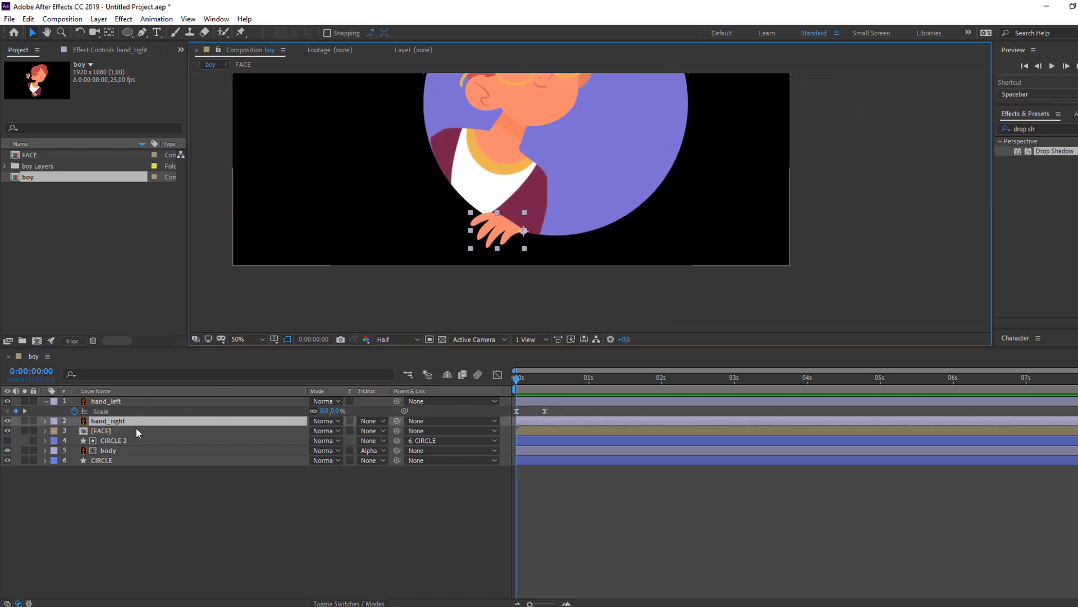
left_click_drag(542, 379, 545, 384)
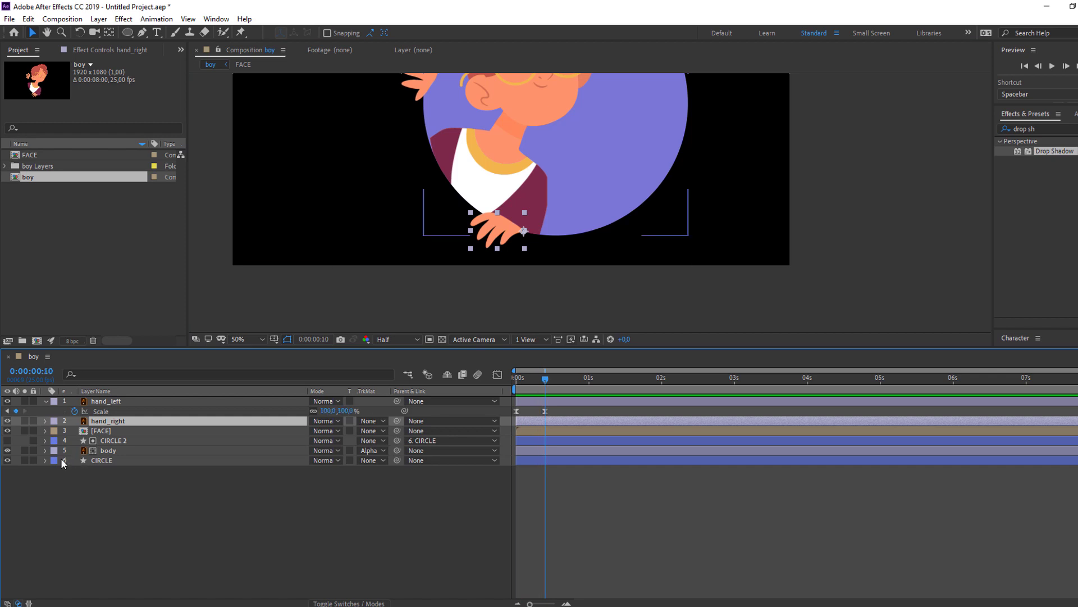
key("s")
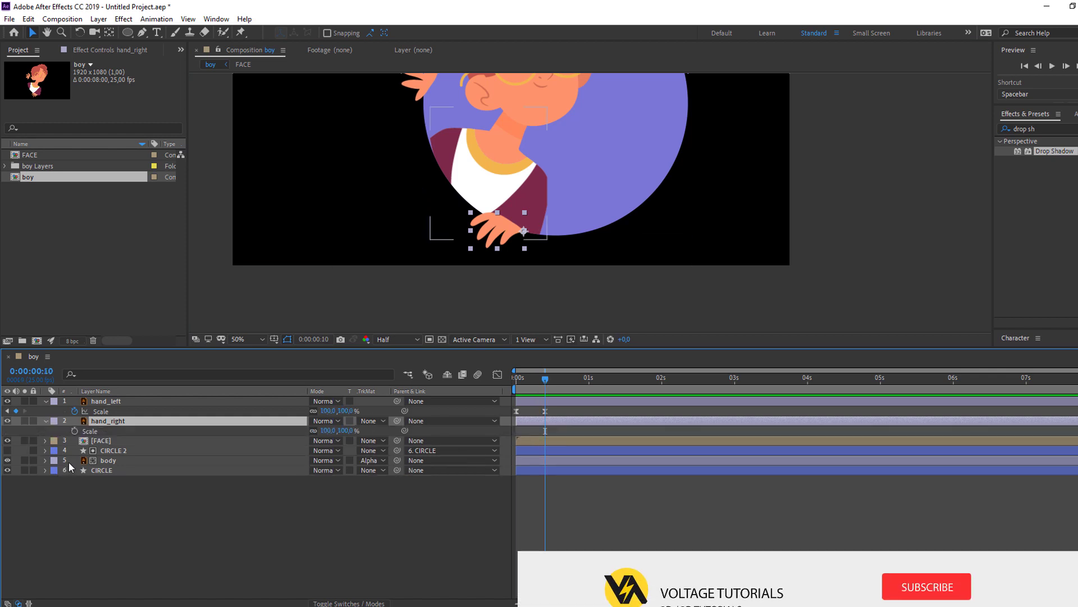
left_click(73, 430)
left_click_drag(542, 375, 527, 366)
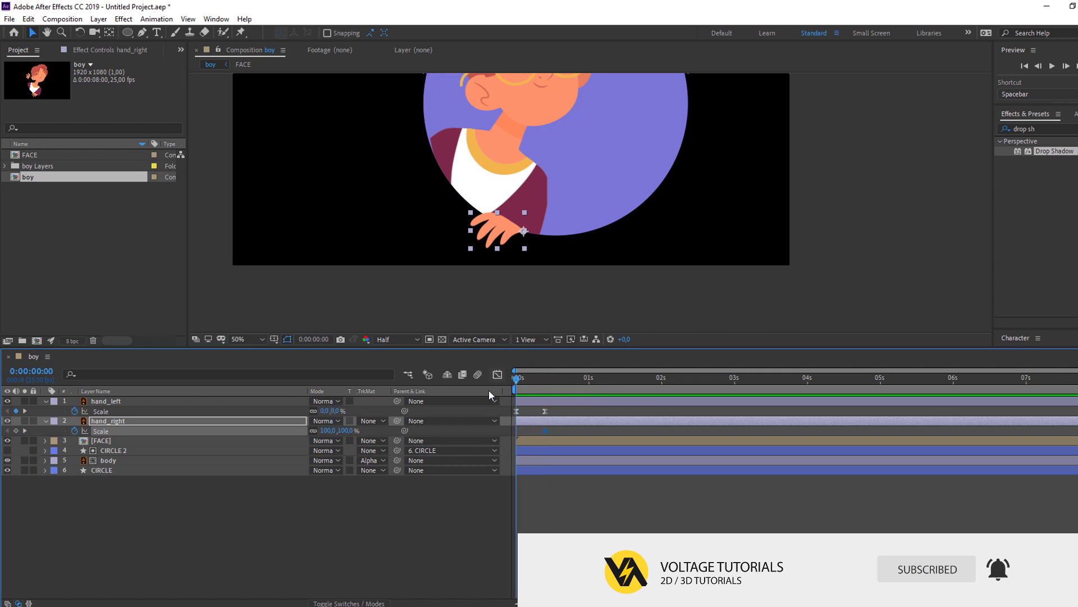
left_click(326, 430)
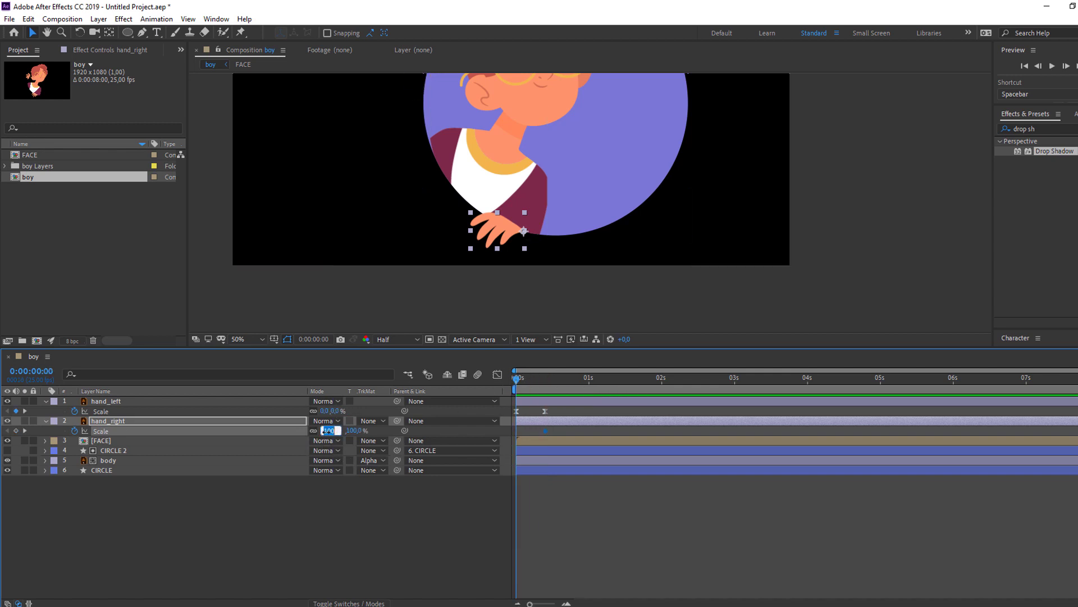
type("0")
key("Return")
Preview both hands popping in and select hand_right's Scale keyframes.
left_click(374, 542)
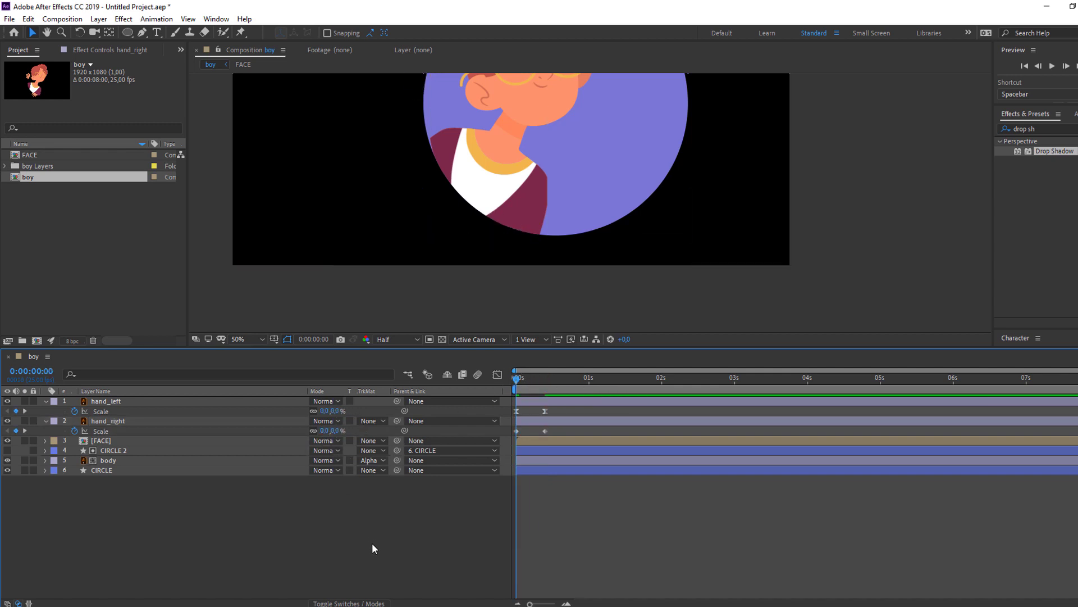
key("space")
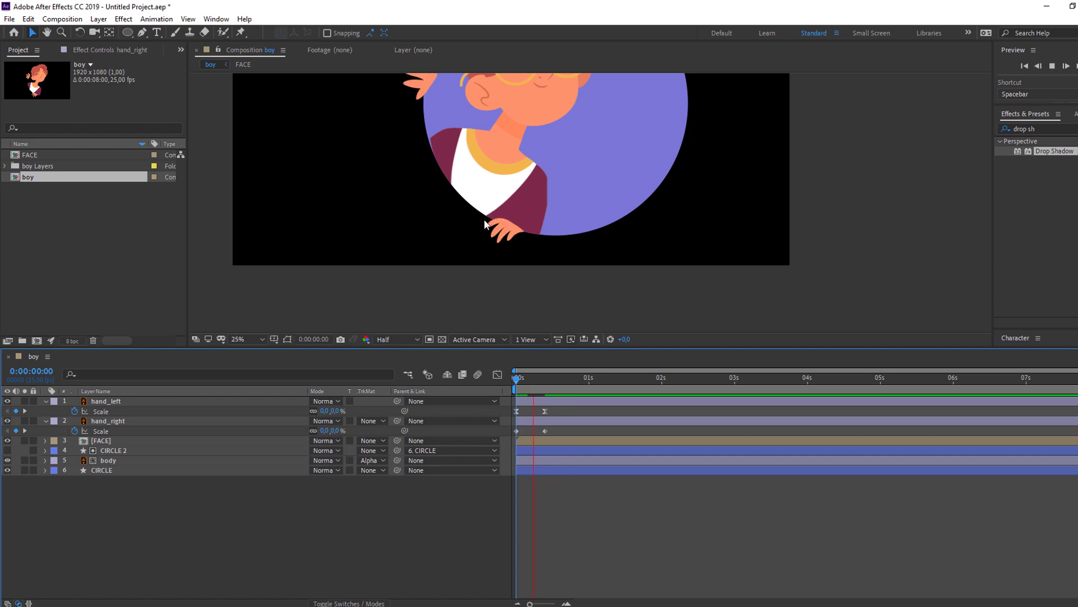
scroll(550, 215, "down", 2)
left_click(545, 431)
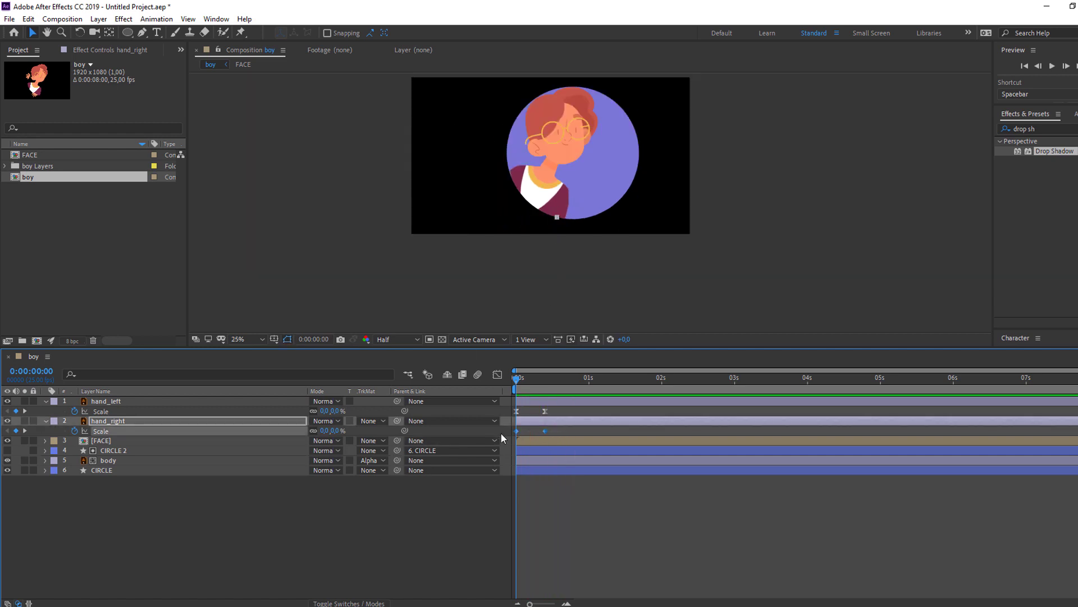
Apply Easy Ease to hand_right's Scale keyframes.
right_click(515, 430)
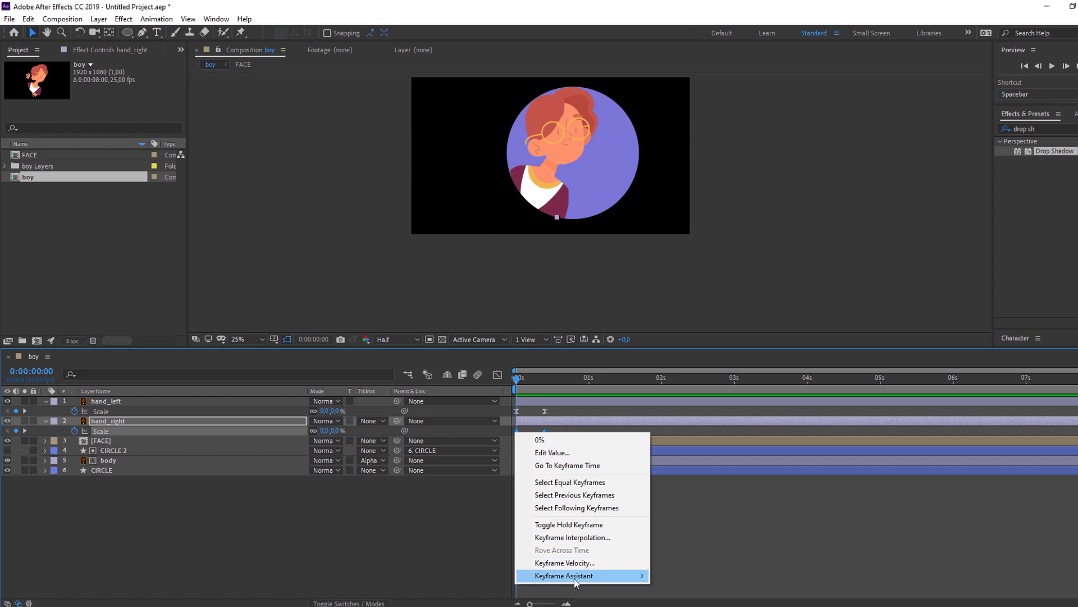
mouse_move(618, 575)
left_click(682, 499)
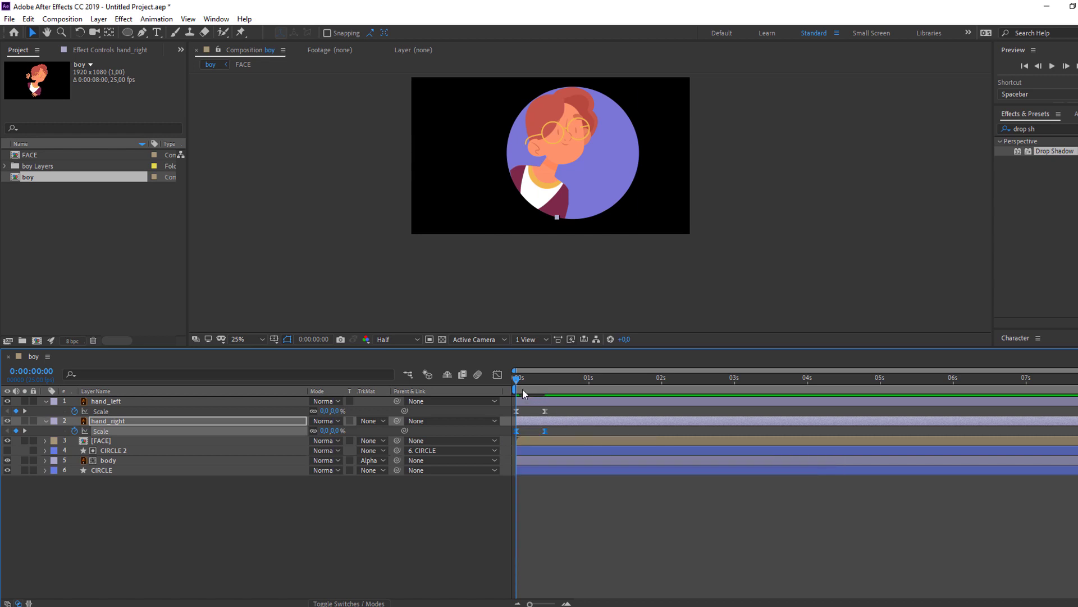
In the Graph Editor, adjust the influence handles for a sharp speed peak, then preview.
left_click(498, 374)
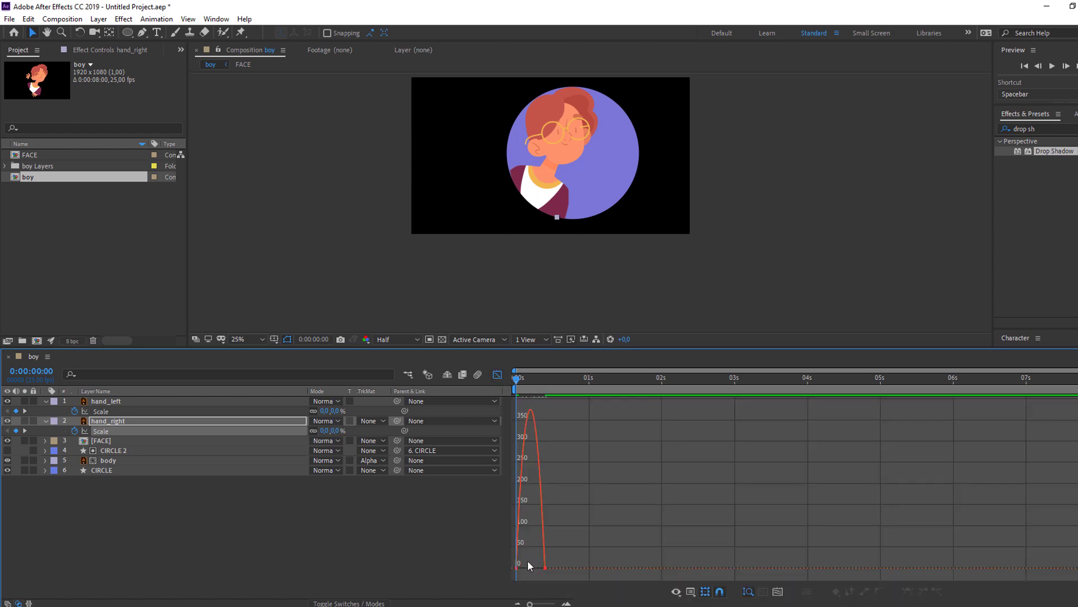
left_click(517, 568)
left_click_drag(521, 568, 532, 568)
key("space")
key("space")
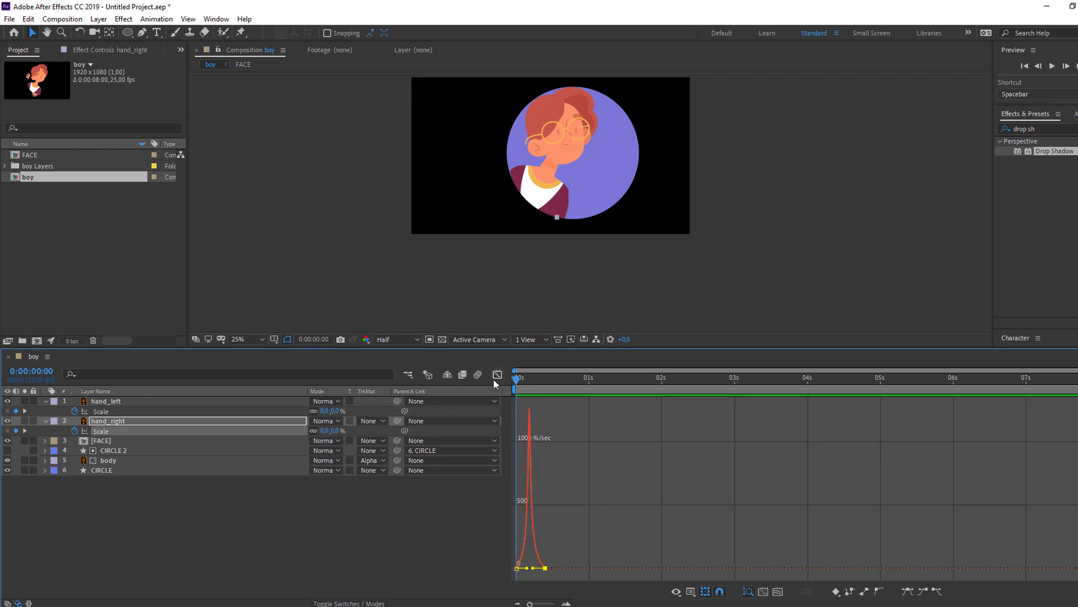
left_click(498, 374)
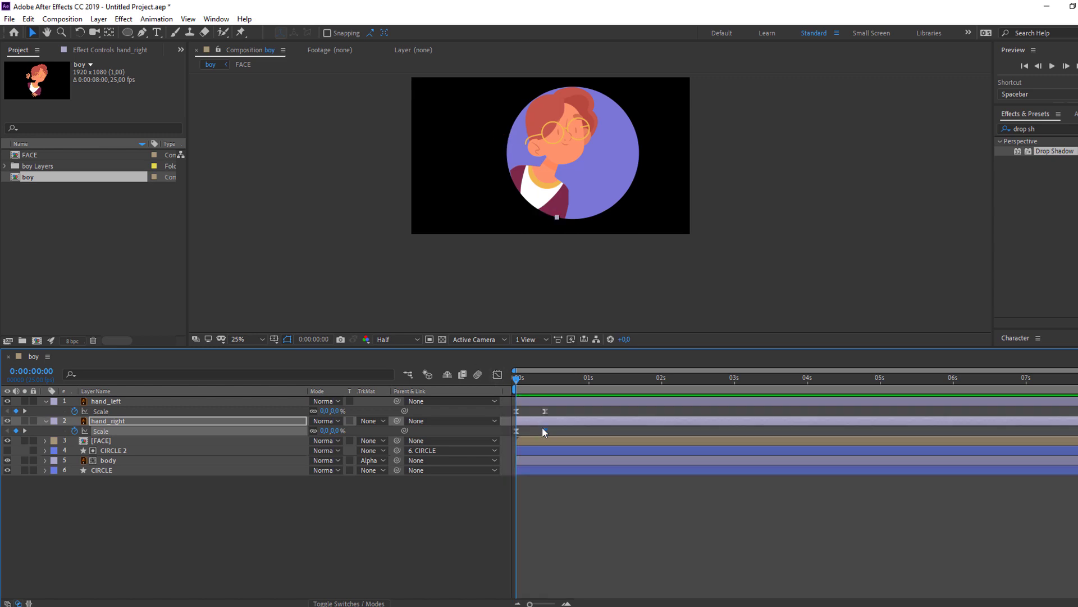
left_click(106, 420)
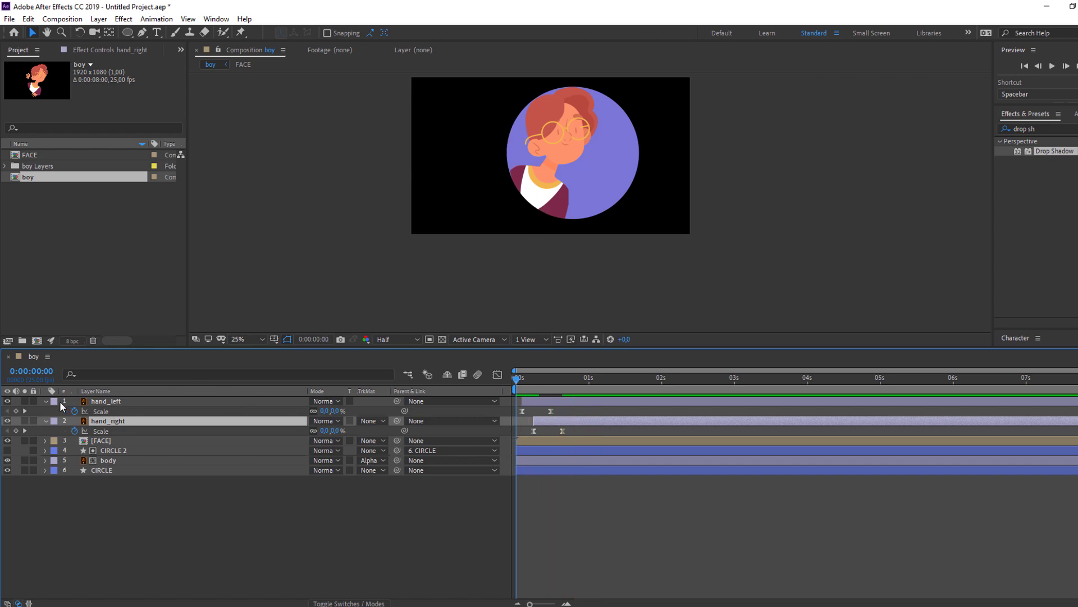
Stop the preview, collapse the hand layers' properties and deselect hand_right.
left_click(45, 420)
left_click(46, 401)
left_click(116, 514)
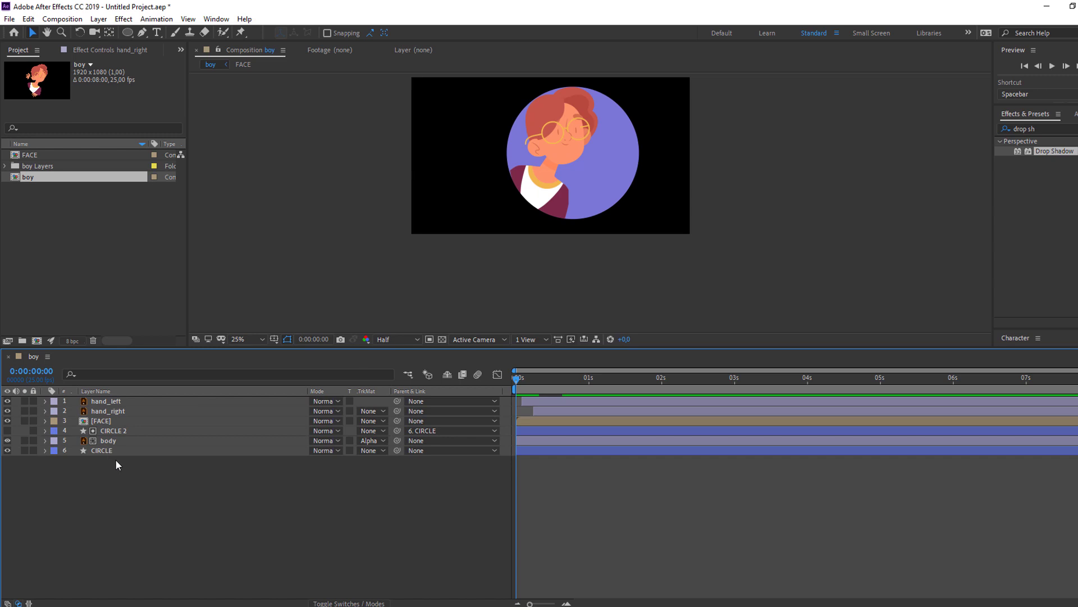
Keyframe the CIRCLE layer's Scale at 0% on frame 0.
left_click(103, 451)
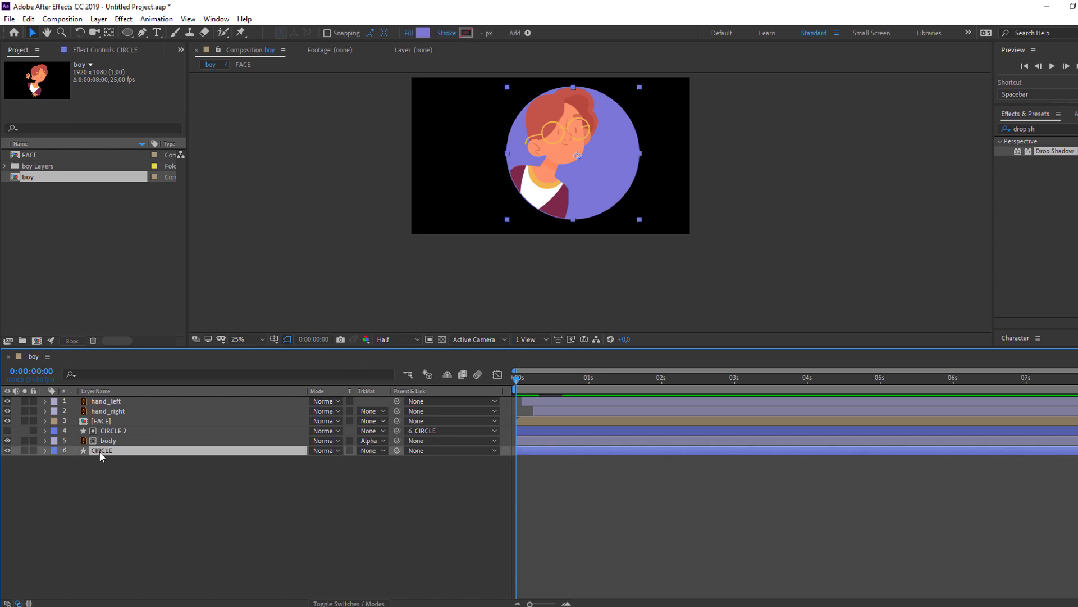
key("s")
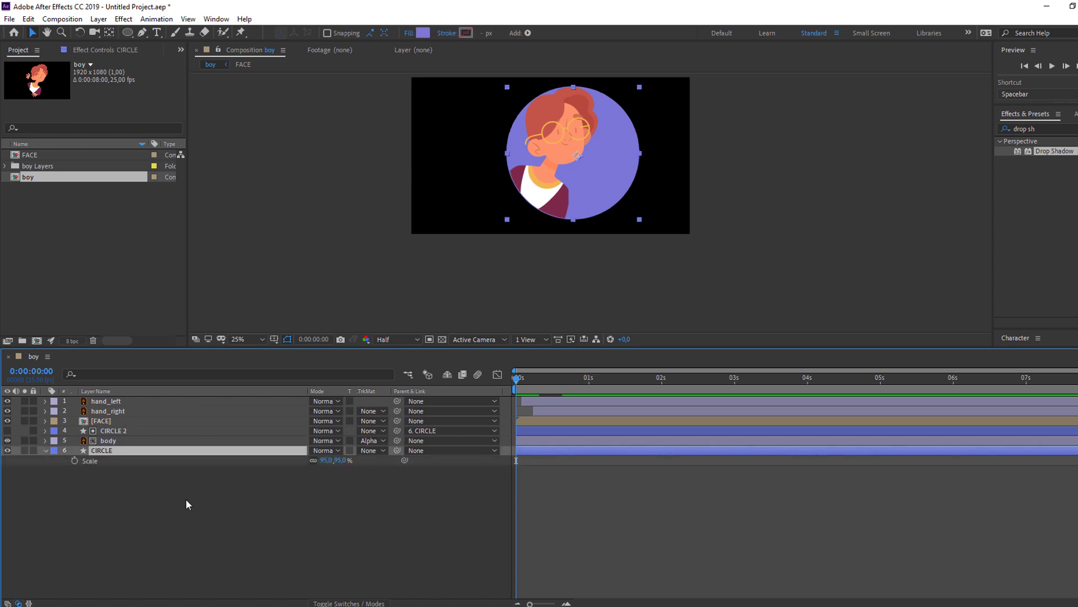
left_click(328, 465)
type("0")
key("Return")
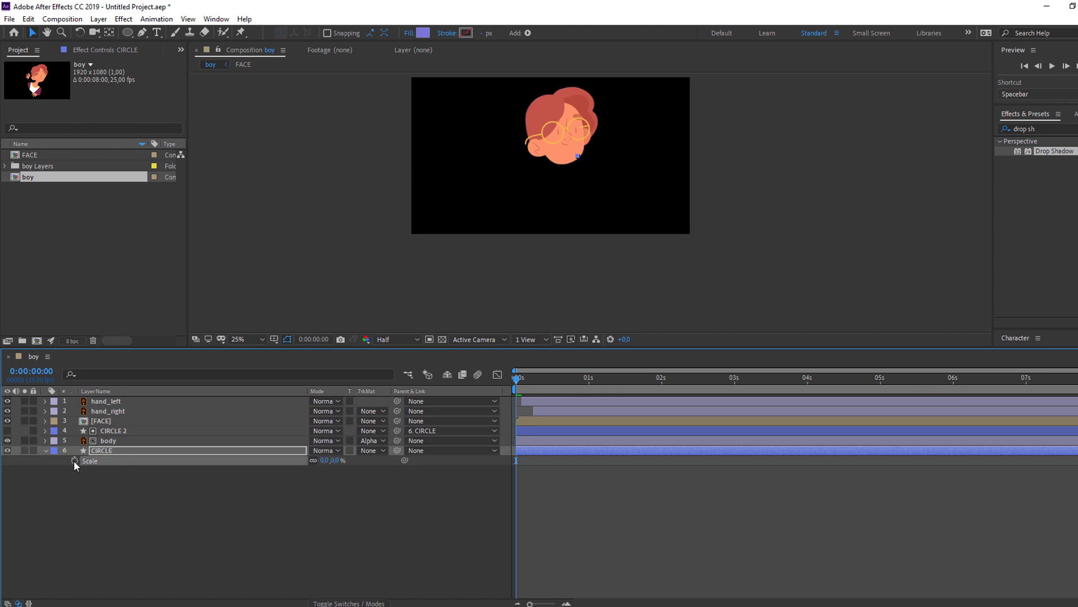
left_click(74, 460)
Ten frames later, set a 105% Scale overshoot keyframe on CIRCLE.
key("shift+Page_Down")
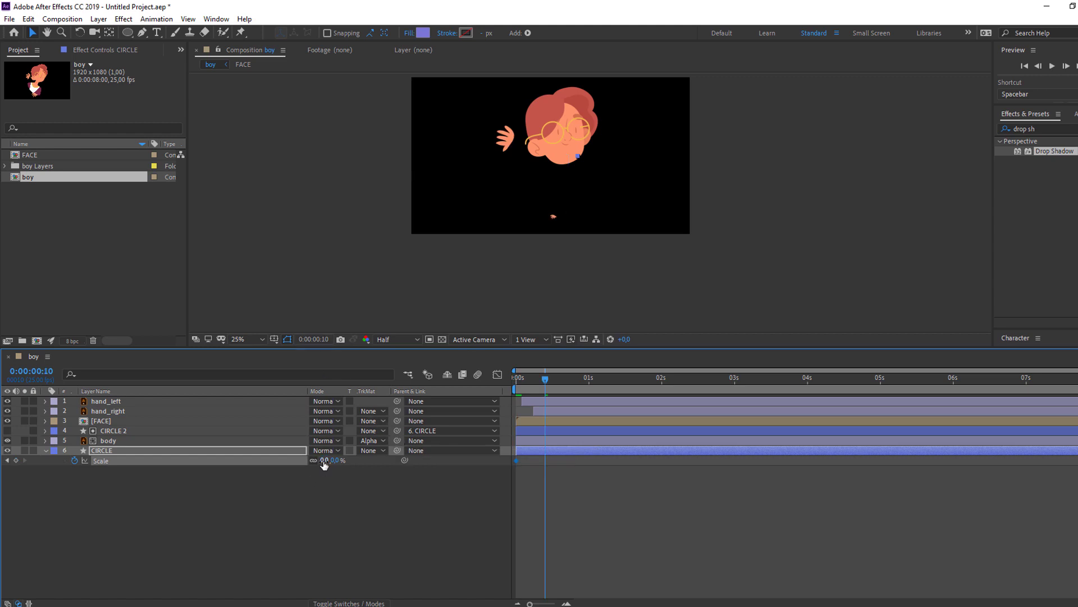
type("120")
key("Return")
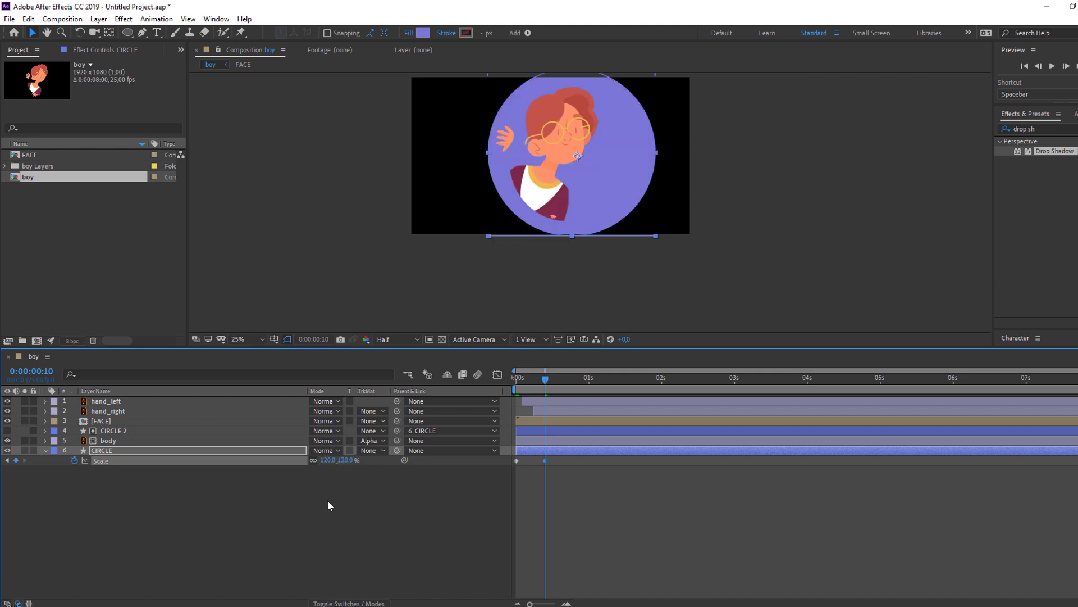
type("100")
key("Return")
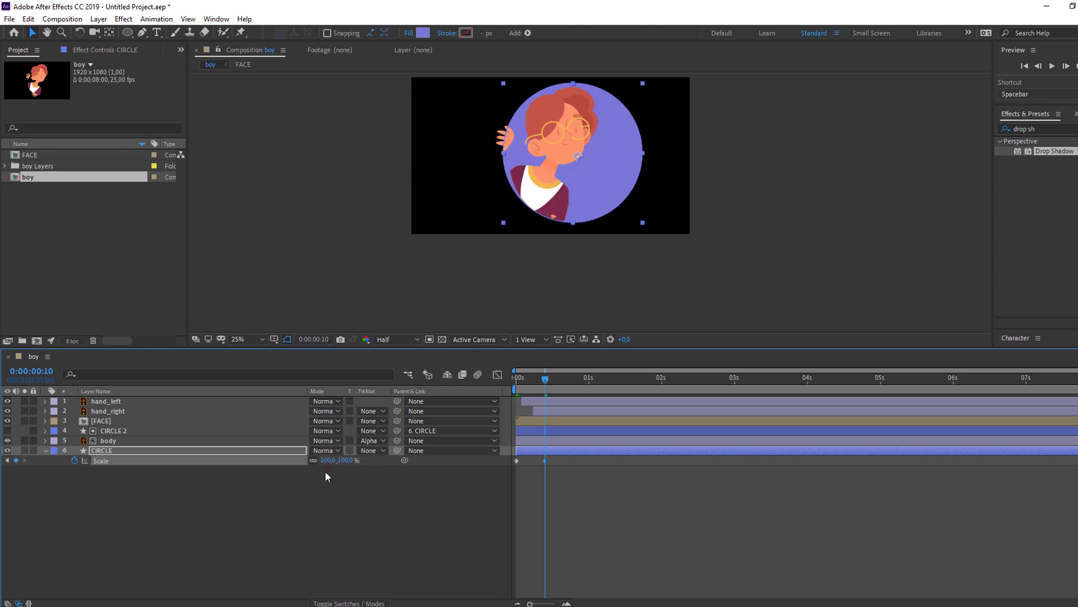
left_click(327, 462)
type("110")
key("Return")
left_click(328, 461)
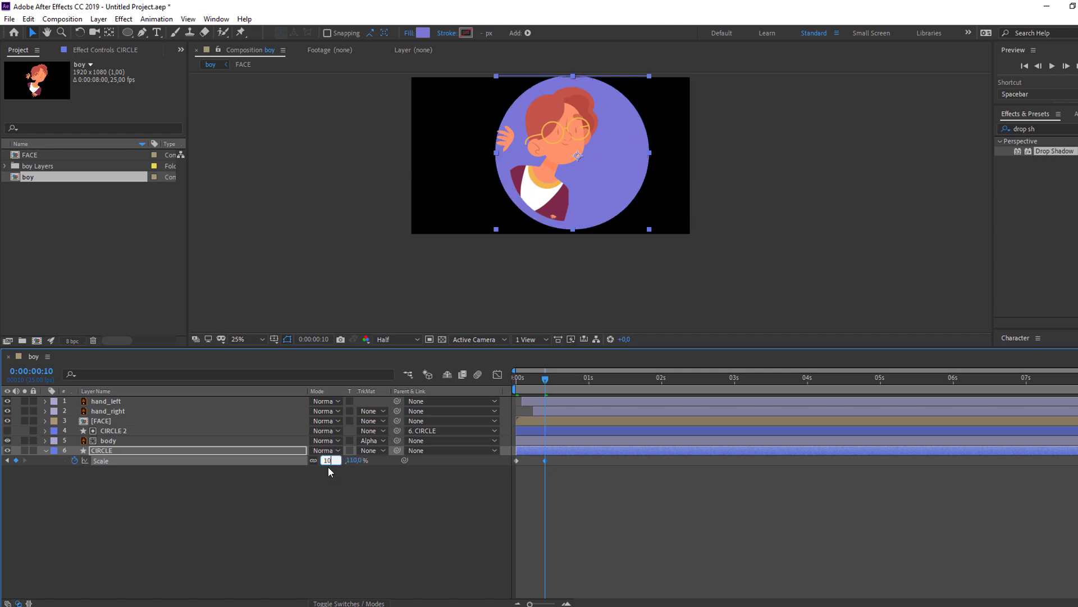
type("105")
key("Return")
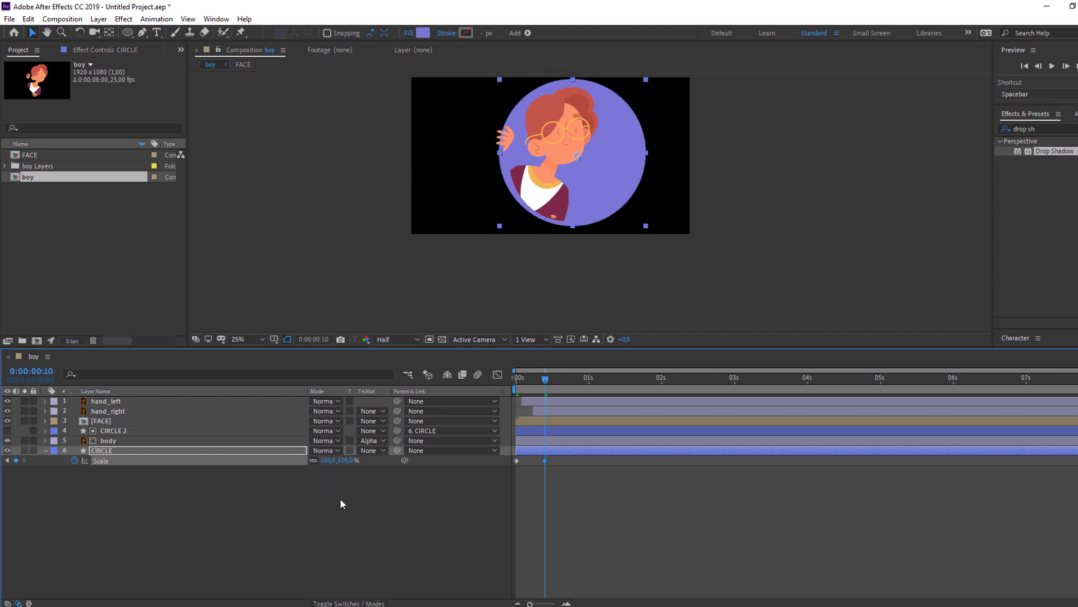
Add CIRCLE Scale keyframes of 90% and then 95%, ten frames apart.
key("space")
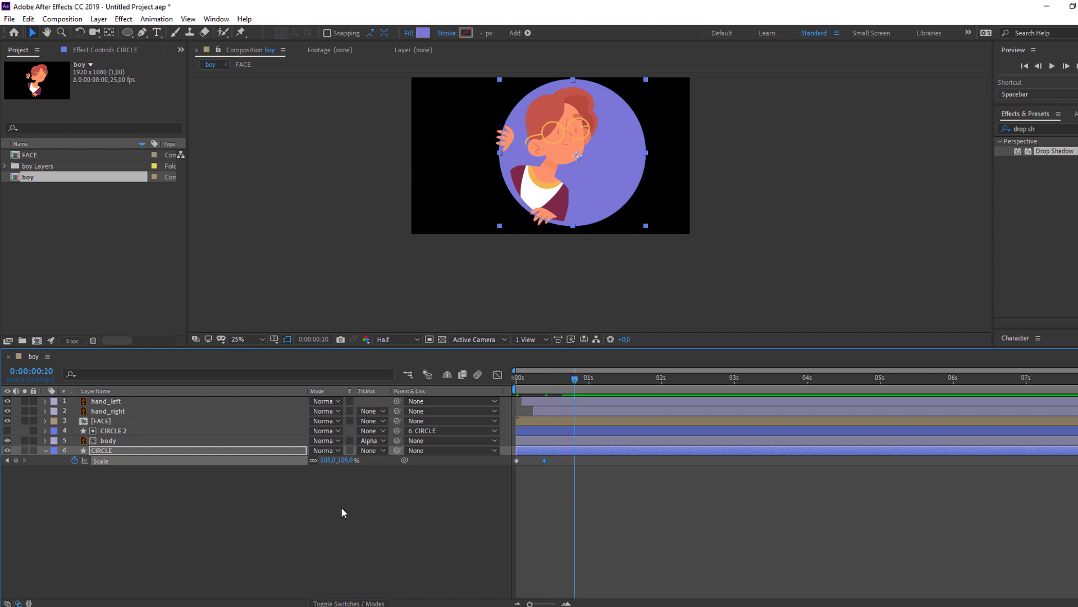
left_click(329, 462)
key("Return")
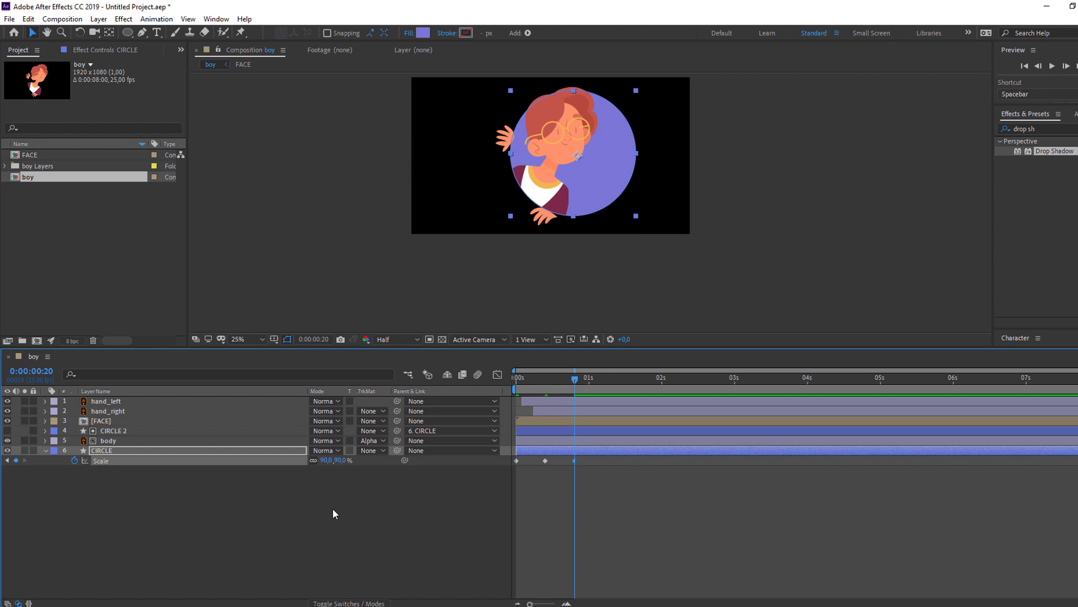
key("shift+Page_Down")
left_click(324, 460)
type("95")
key("Return")
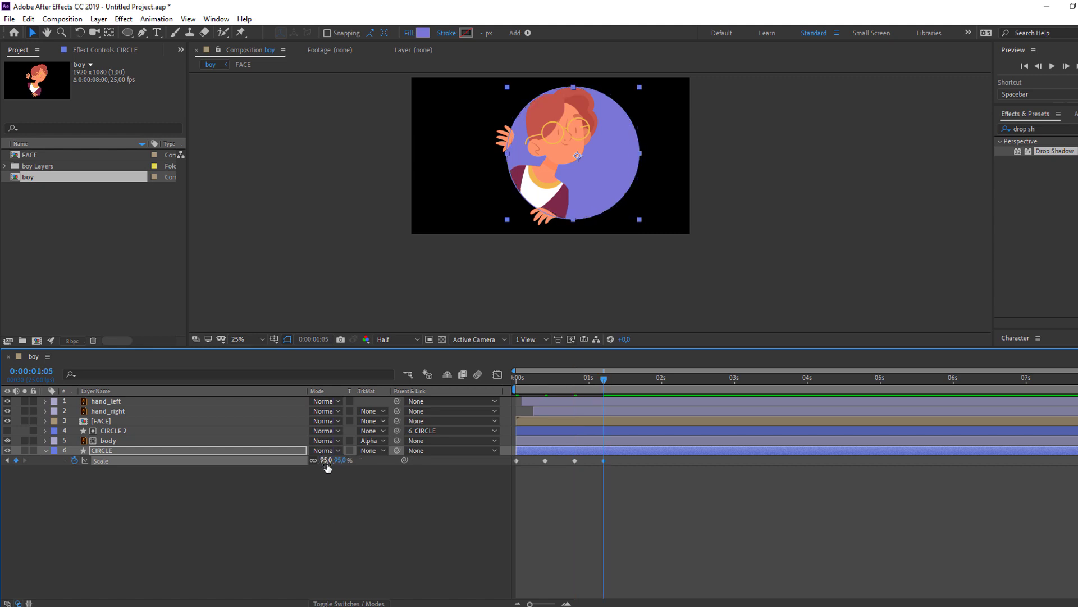
Apply Easy Ease to all four CIRCLE Scale keyframes and preview the pop-in.
key("space")
left_click_drag(619, 457, 515, 465)
right_click(515, 464)
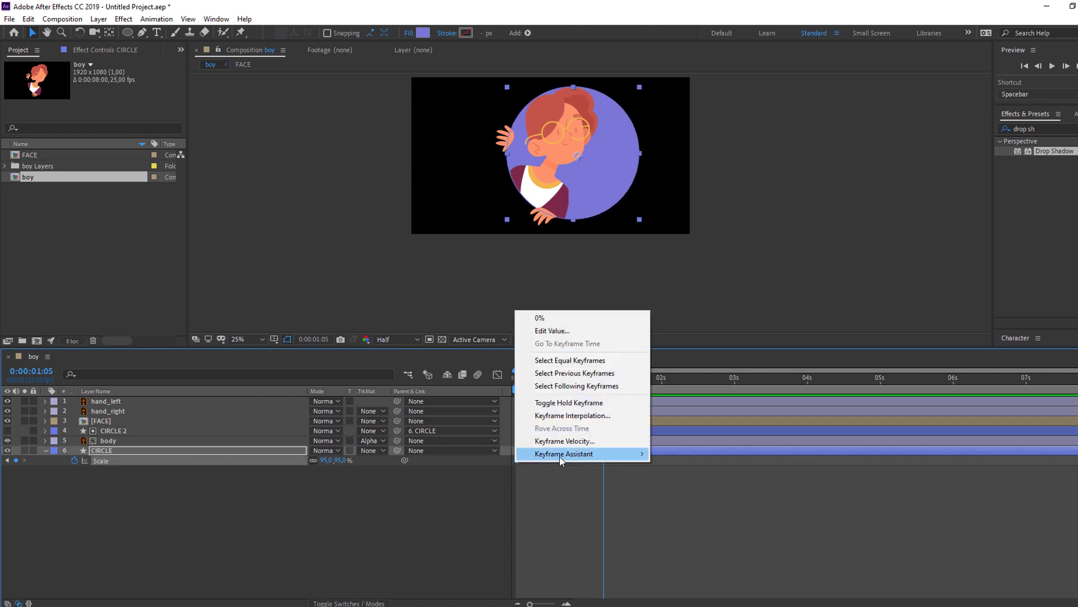
mouse_move(588, 454)
left_click(686, 492)
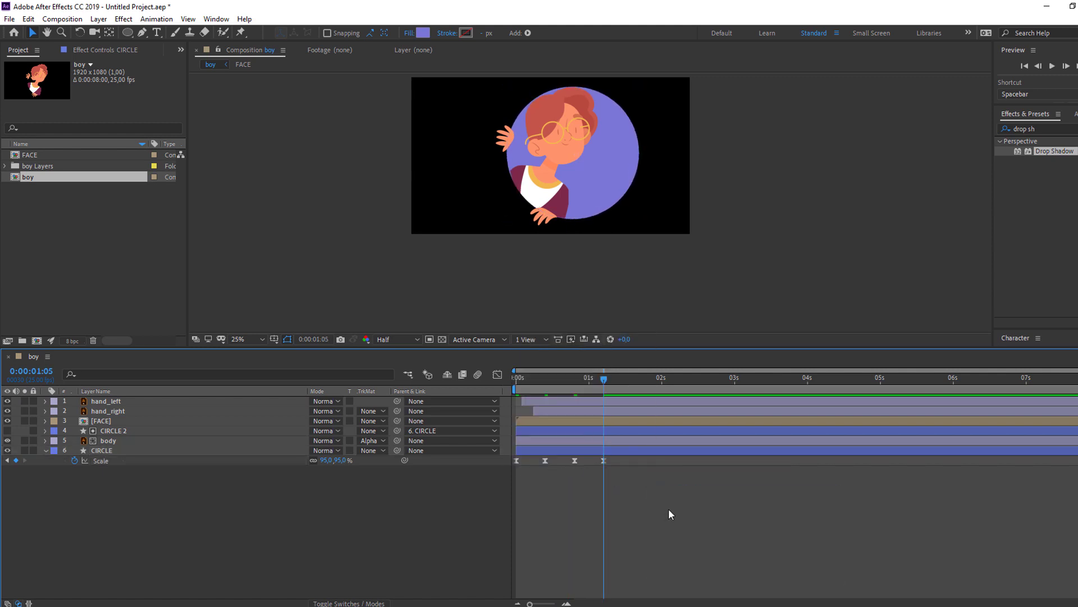
key("space")
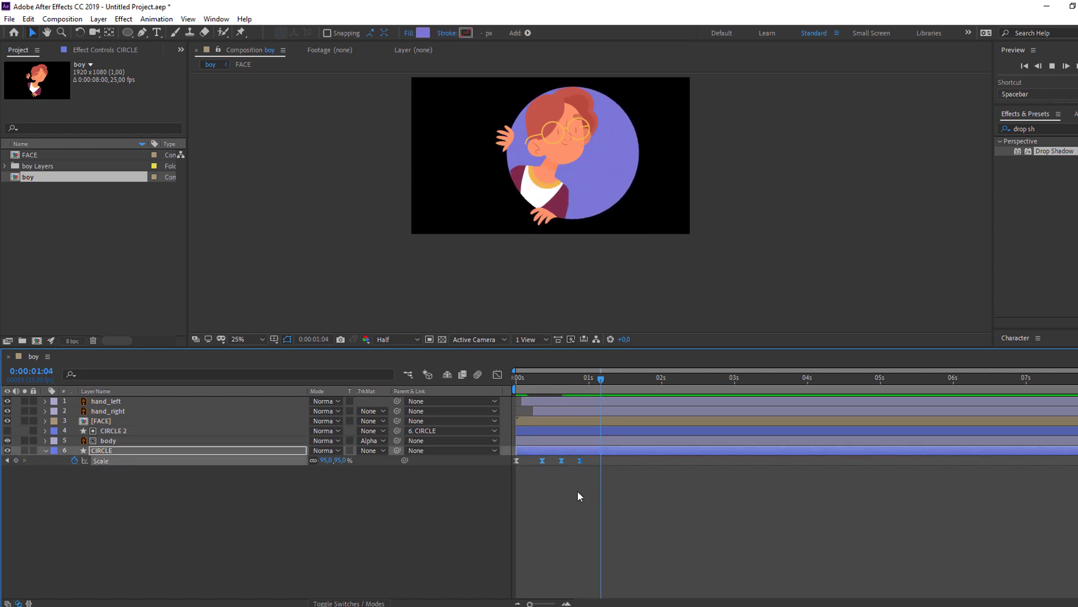
key("space")
key("space")
left_click(45, 451)
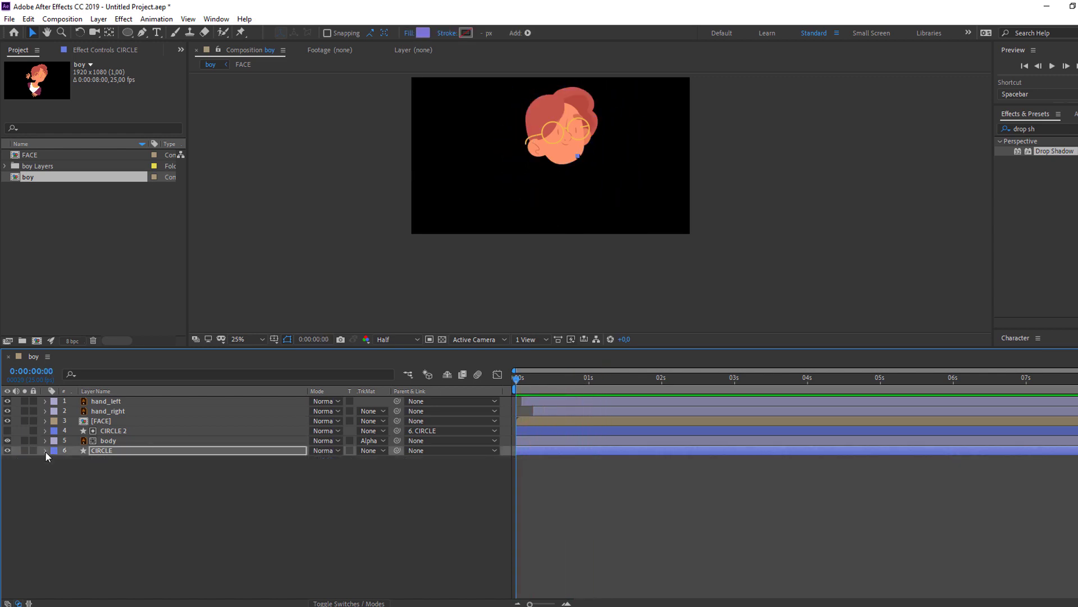
Slide hand_left and hand_right about 18 frames later and preview the new timing.
left_click(99, 476)
left_click(119, 410)
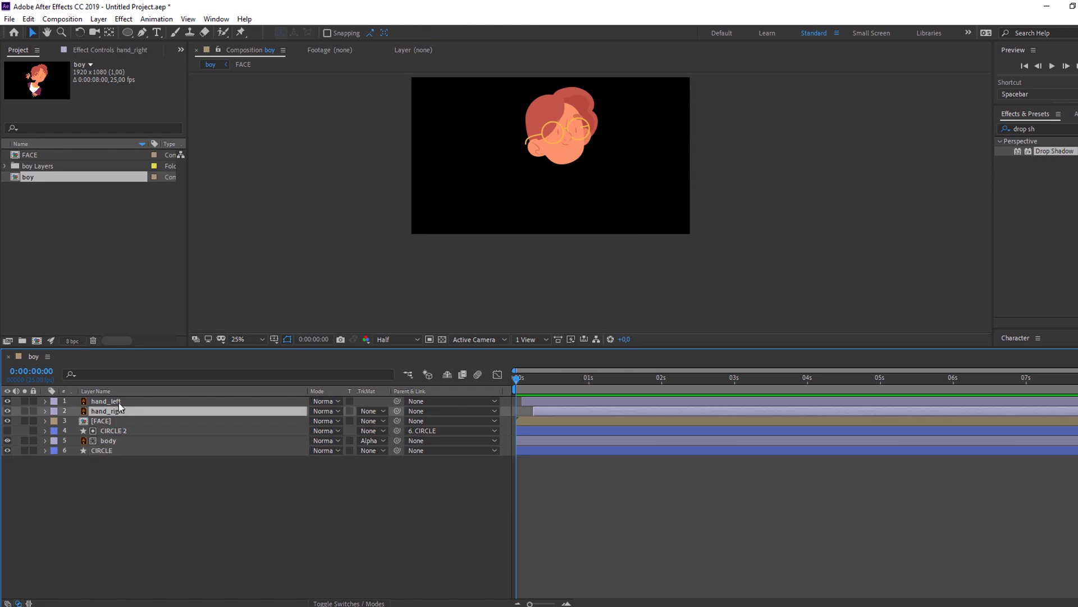
left_click(119, 402, "ctrl")
left_click_drag(520, 378, 592, 384)
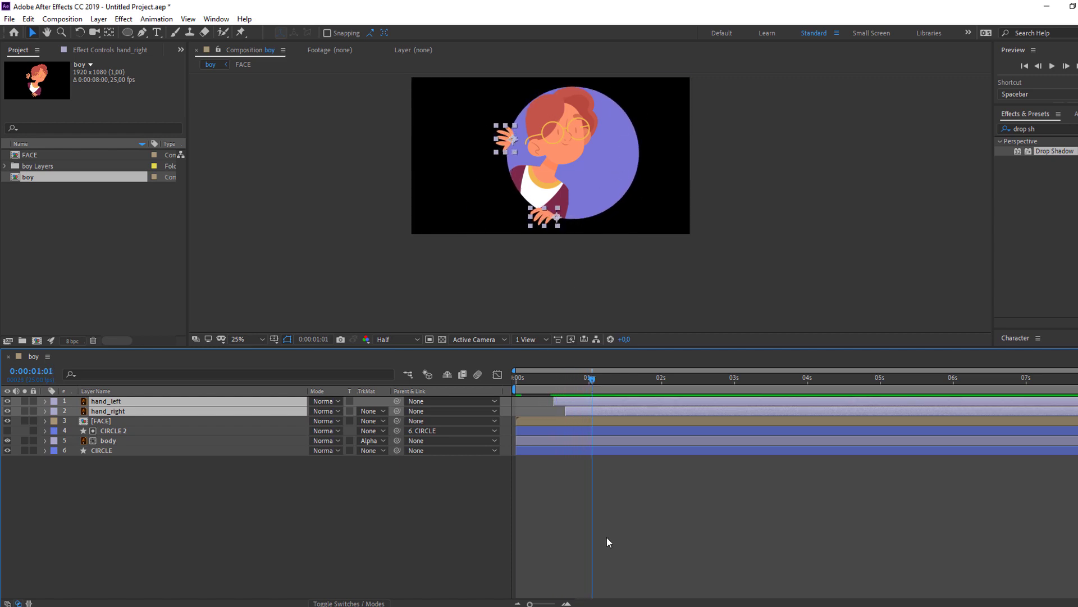
left_click(607, 542)
key("space")
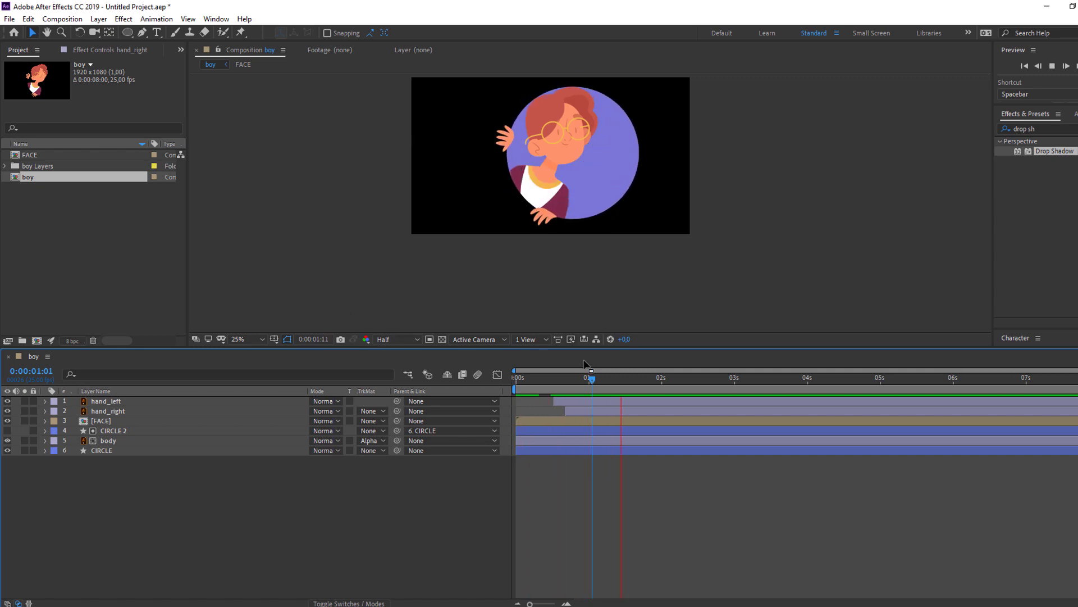
left_click(111, 441)
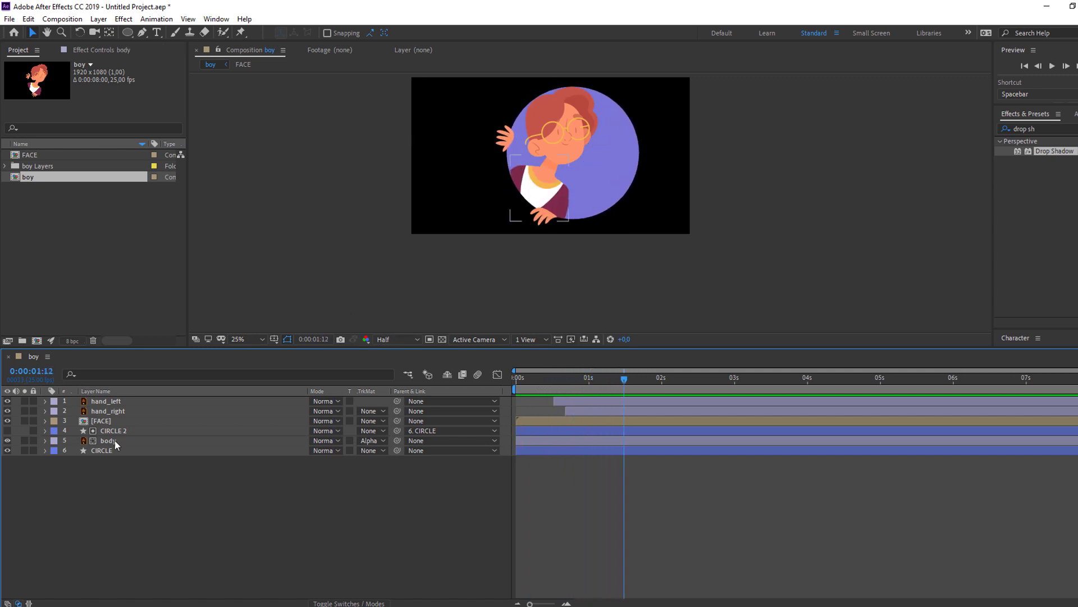
Move the body layer's anchor point down and left with body soloed.
left_click(114, 440)
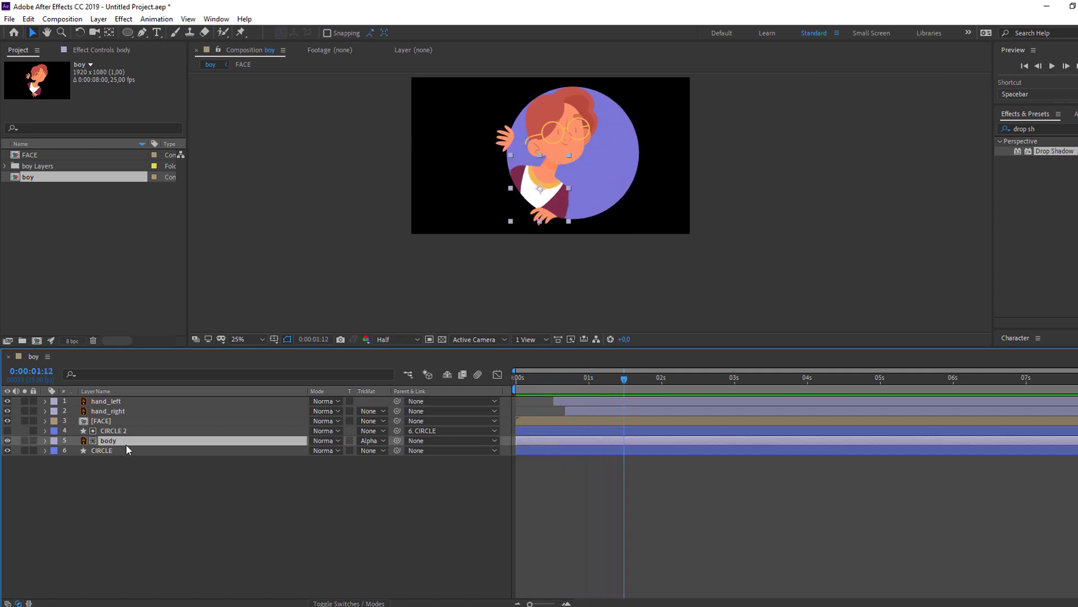
left_click(109, 33)
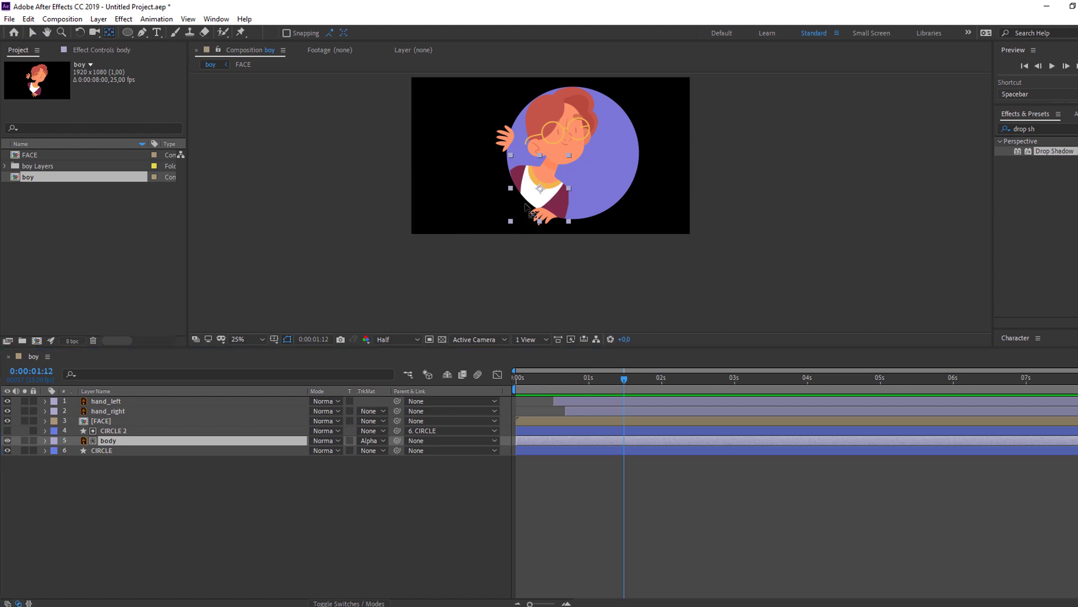
left_click_drag(540, 188, 529, 200)
key("Return")
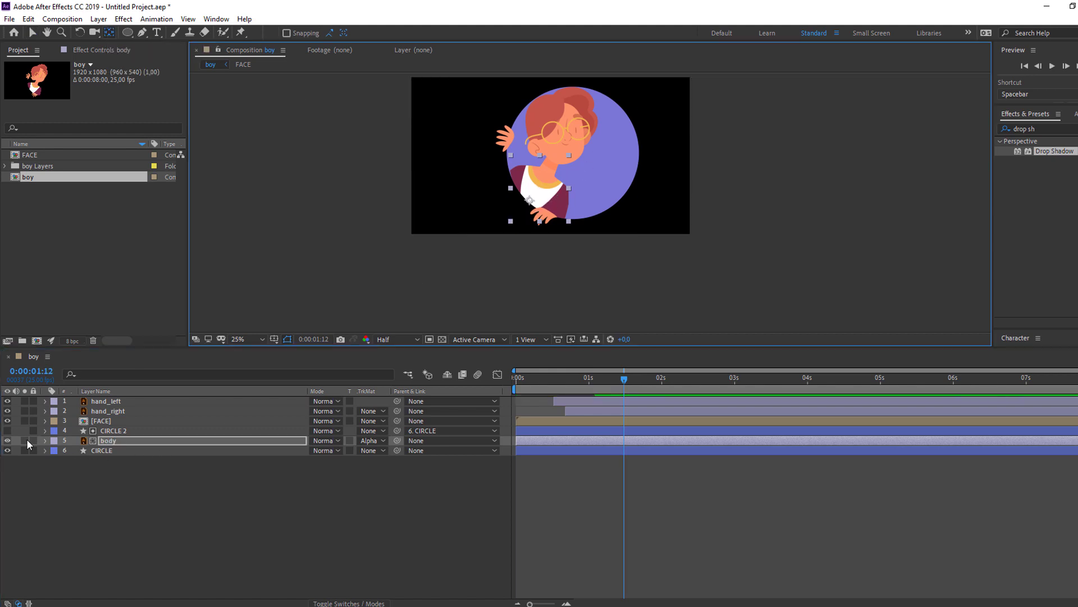
left_click(25, 440)
scroll(536, 197, "up", 4)
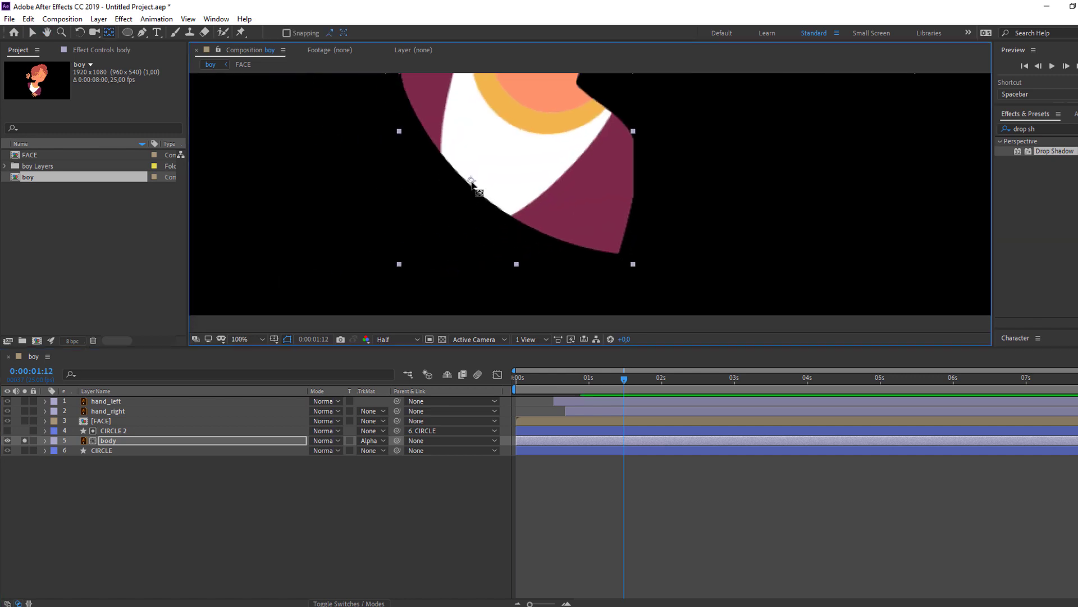
scroll(579, 202, "down", 2)
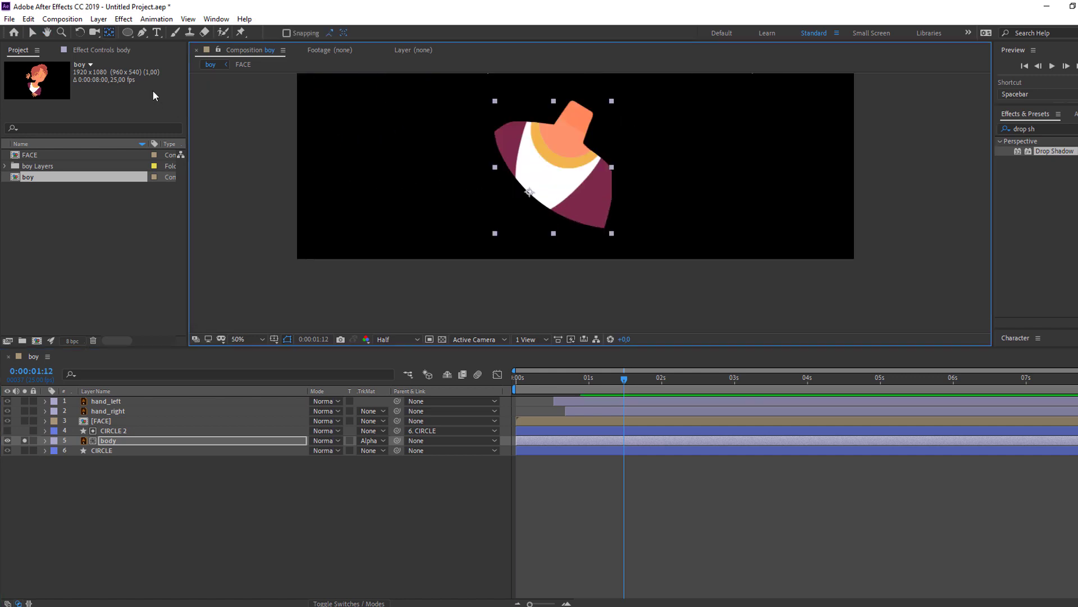
Unsolo body to show all layers and reveal body's Scale property.
left_click(33, 32)
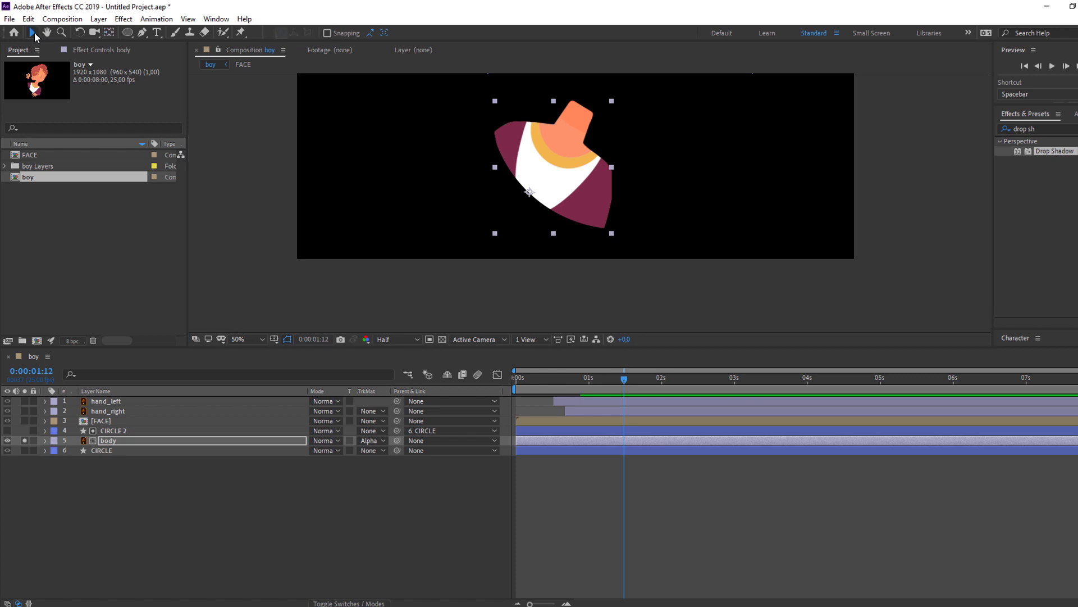
left_click(25, 441)
left_click(115, 498)
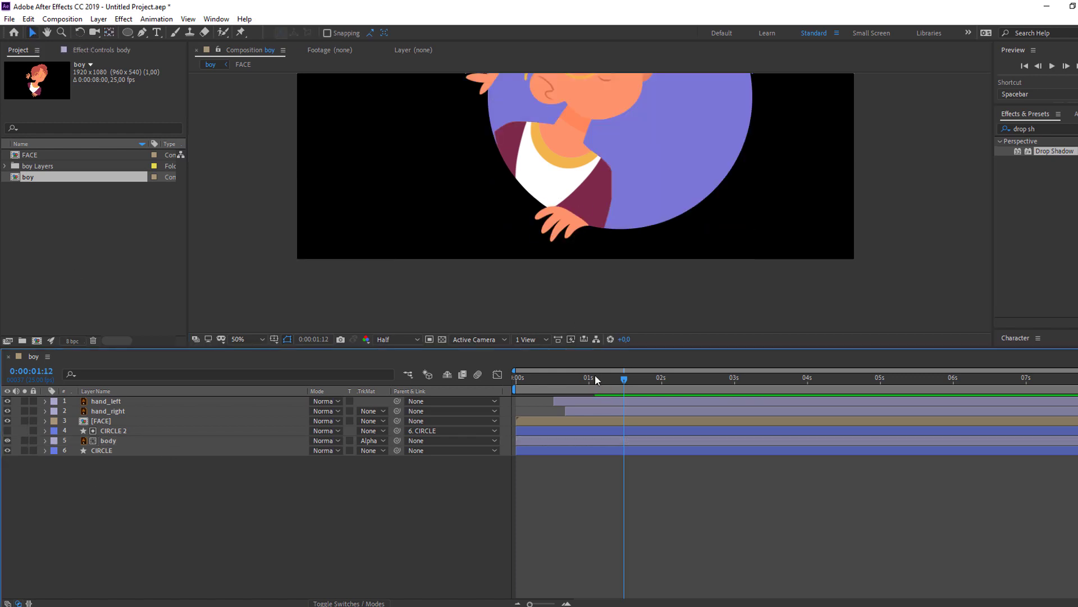
scroll(522, 262, "down", 2)
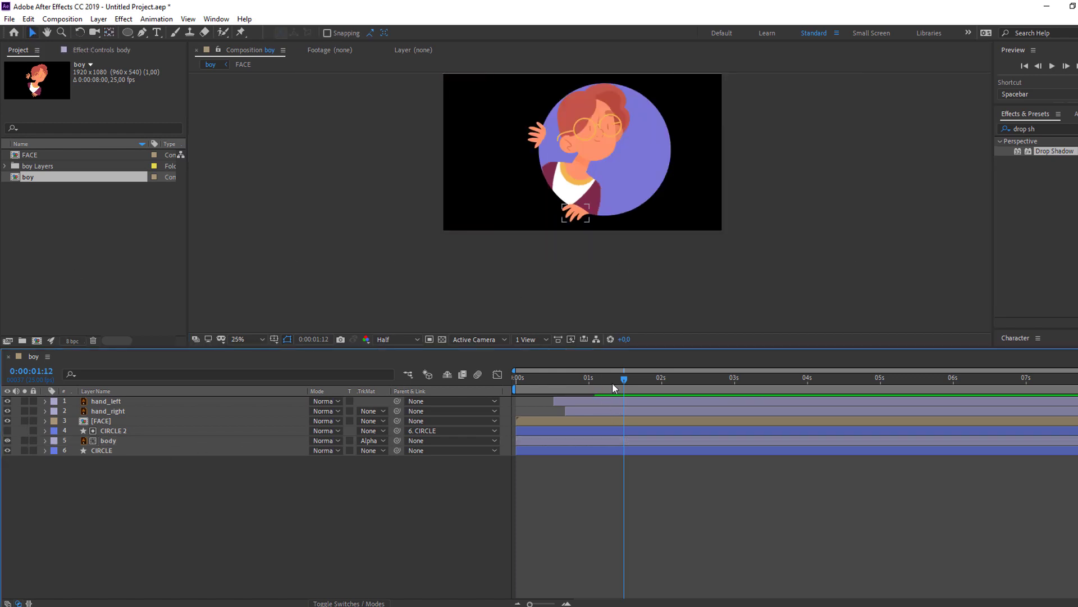
left_click(110, 442)
key("s")
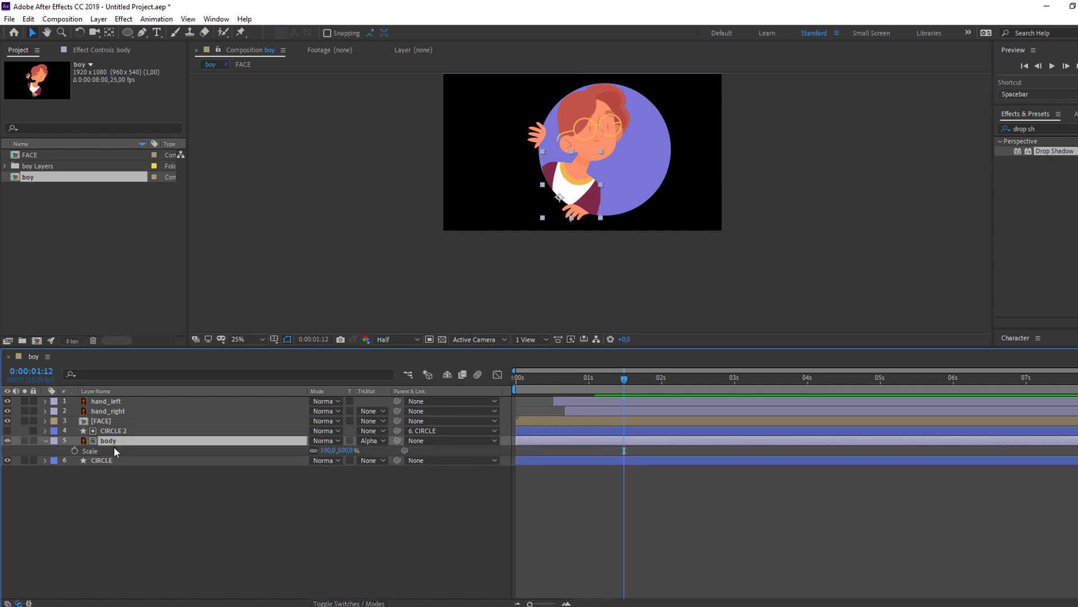
Keyframe body Position and Scale at 1:12, with Scale 0% at 1:01.
key("shift+p")
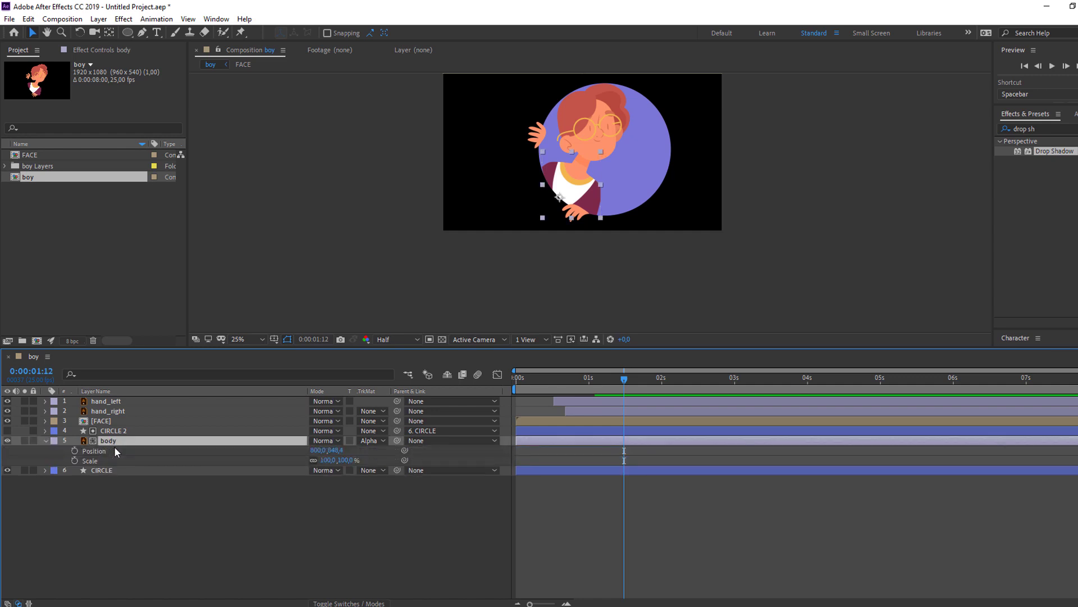
left_click(75, 451)
left_click(75, 460)
left_click_drag(622, 378, 591, 376)
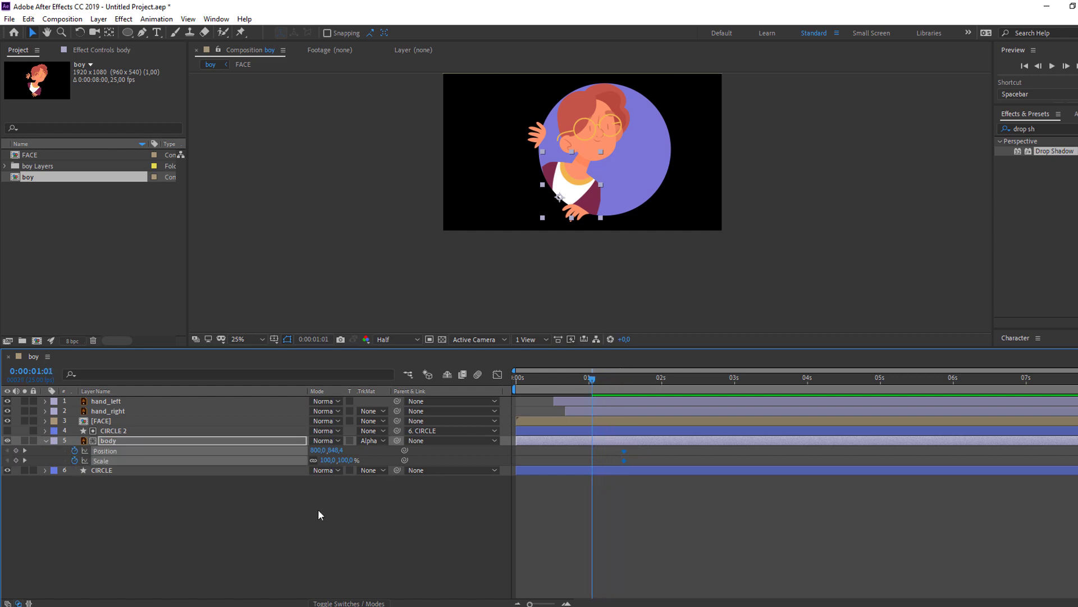
left_click(318, 517)
left_click(329, 460)
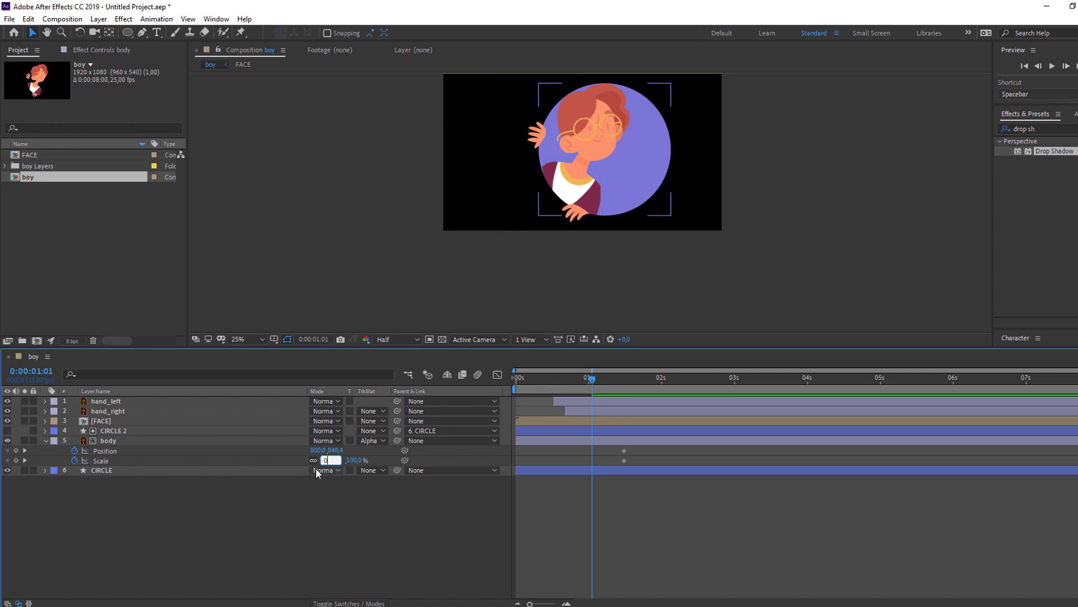
type("0")
key("Return")
mouse_move(593, 382)
left_mouse_down()
mouse_move(625, 381)
mouse_move(592, 380)
left_mouse_up()
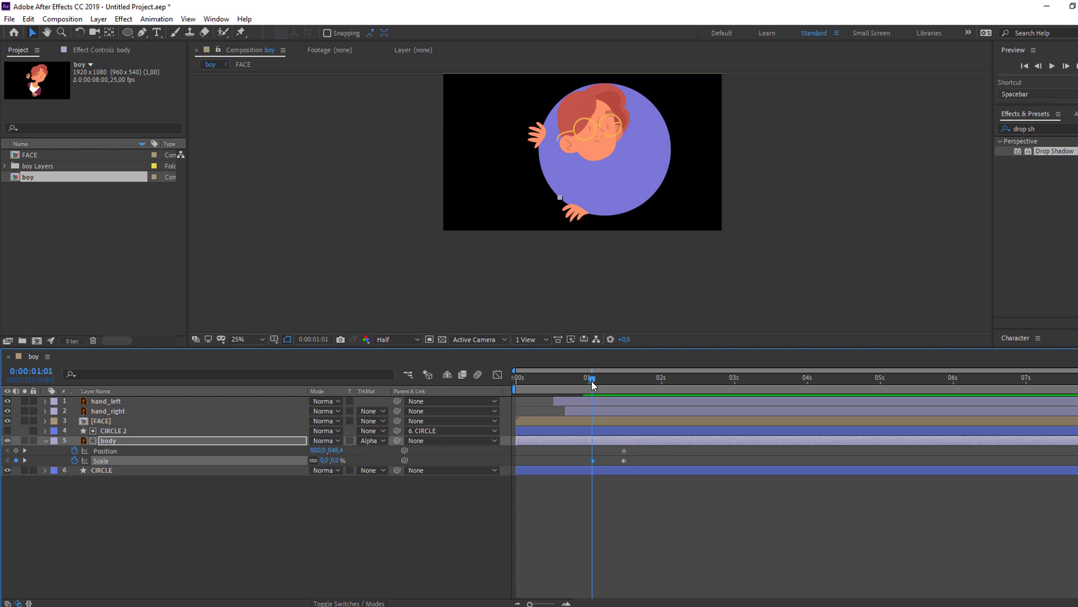
Shift body to Position X 764, move that keyframe to 1:01, Easy Ease all, and preview.
left_click(317, 494)
left_click(609, 379)
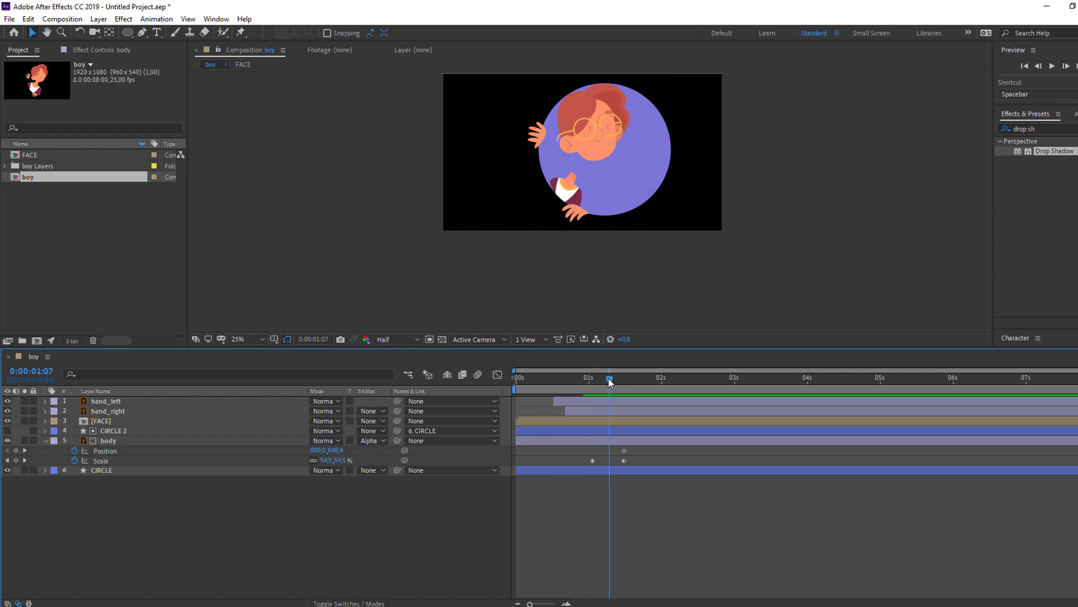
left_click_drag(317, 451, 297, 450)
left_click_drag(610, 451, 588, 462)
right_click(591, 462)
mouse_move(652, 454)
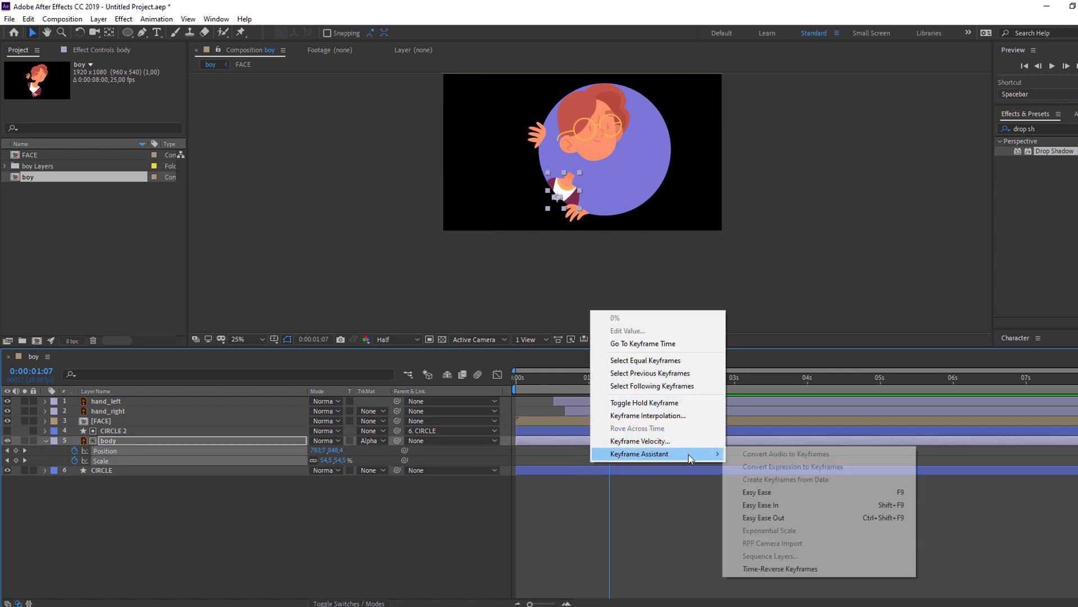
left_click(768, 492)
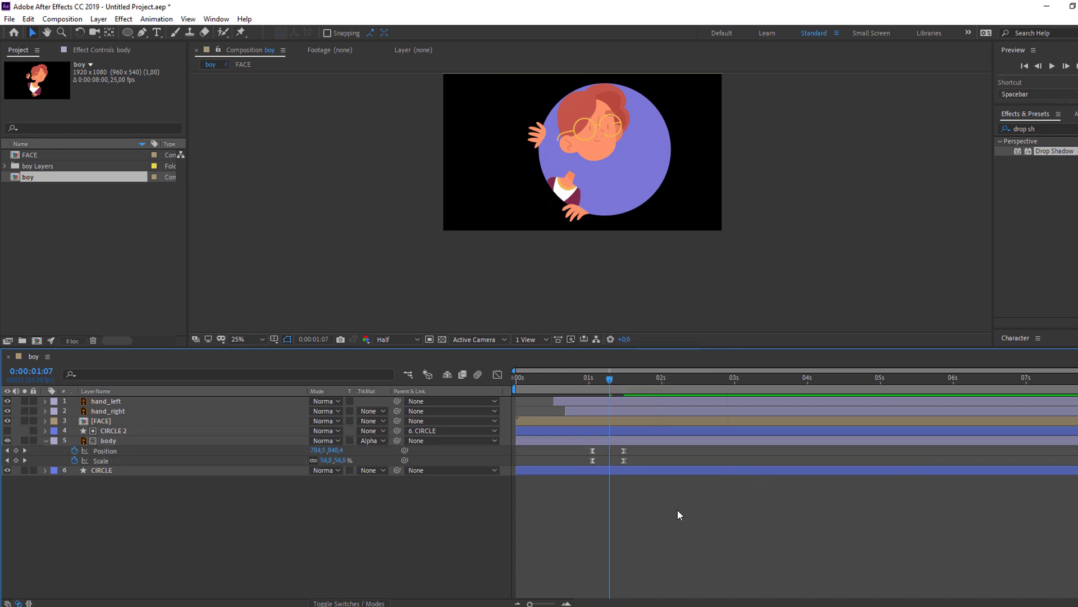
key("space")
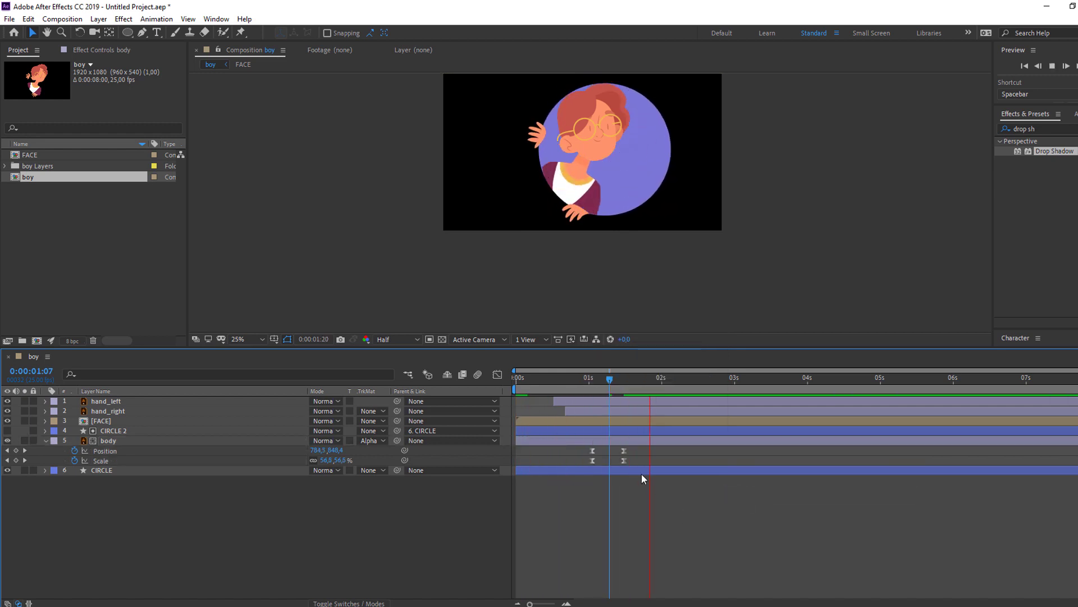
Set body Scale keyframes of 110% at 1:12, 95% at 1:22 and 100% at 2:07, then preview.
left_click_drag(601, 382, 624, 381)
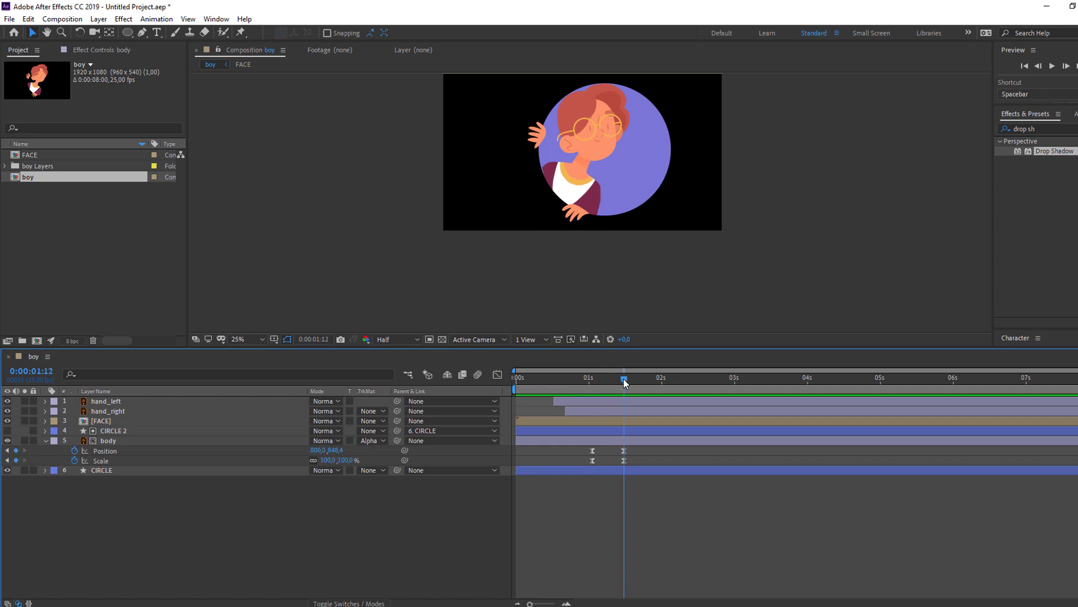
left_click(327, 460)
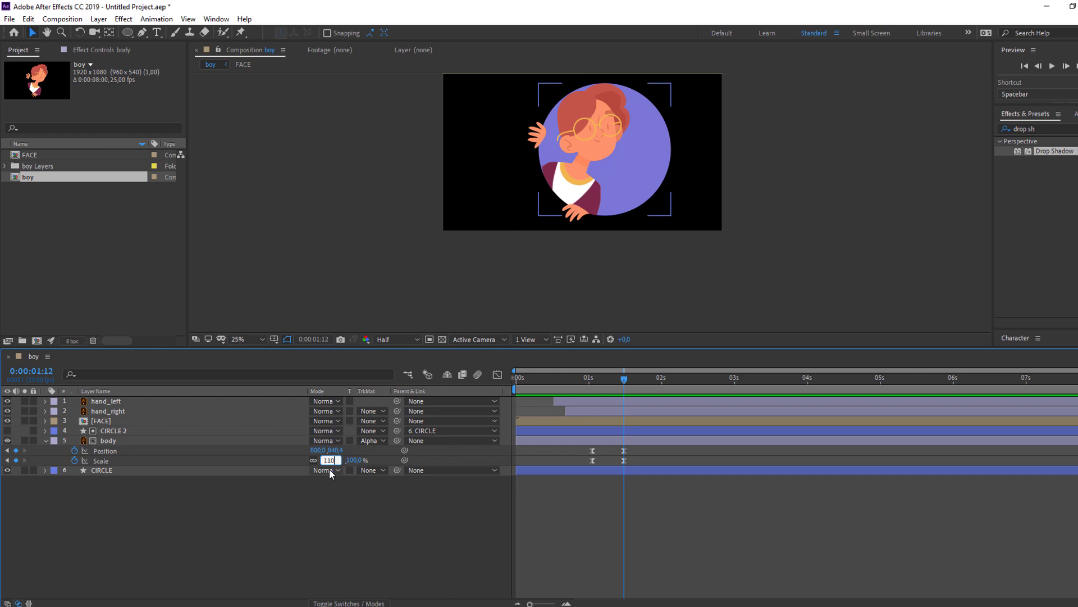
key("Return")
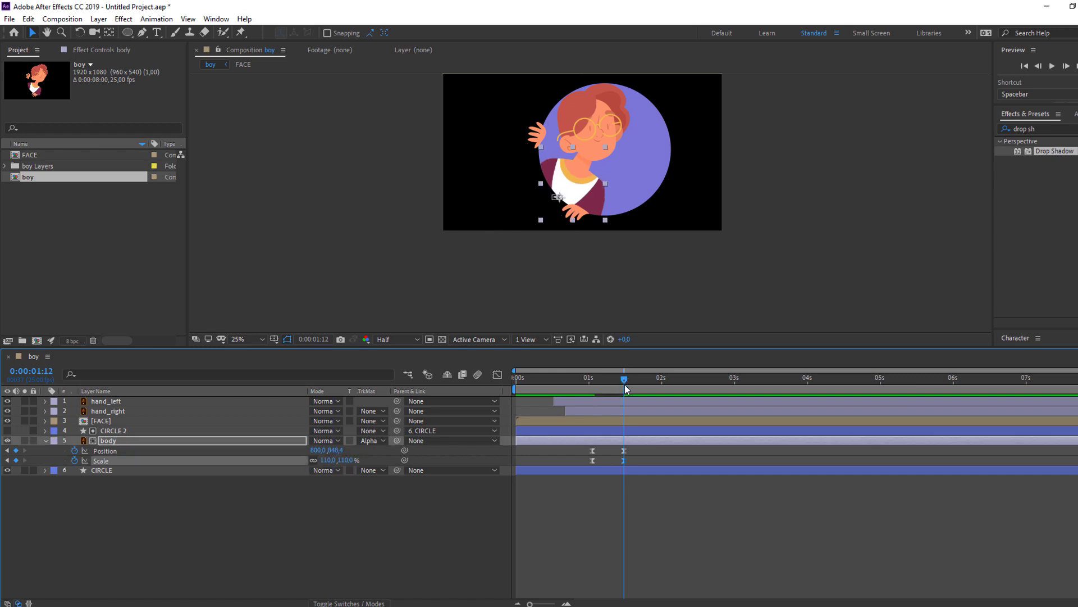
key("shift+Page_Down")
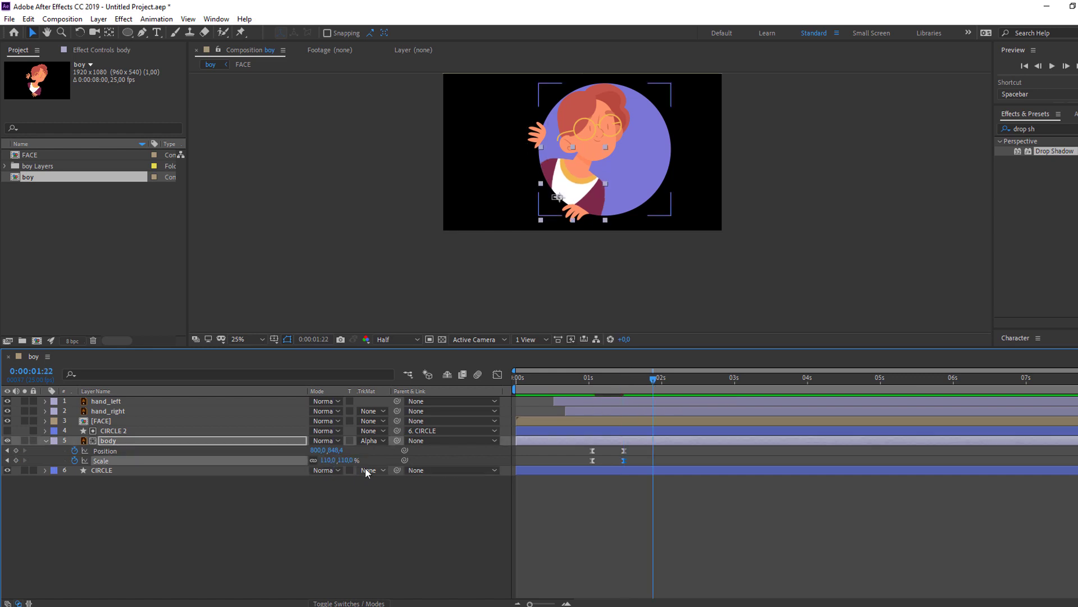
left_click(329, 460)
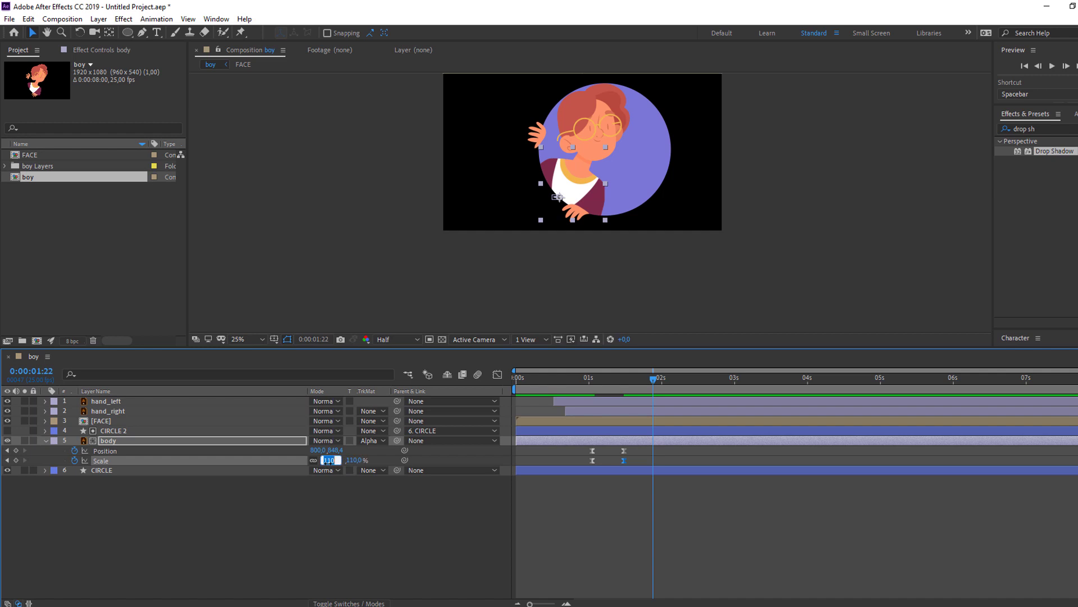
type("95")
key("Return")
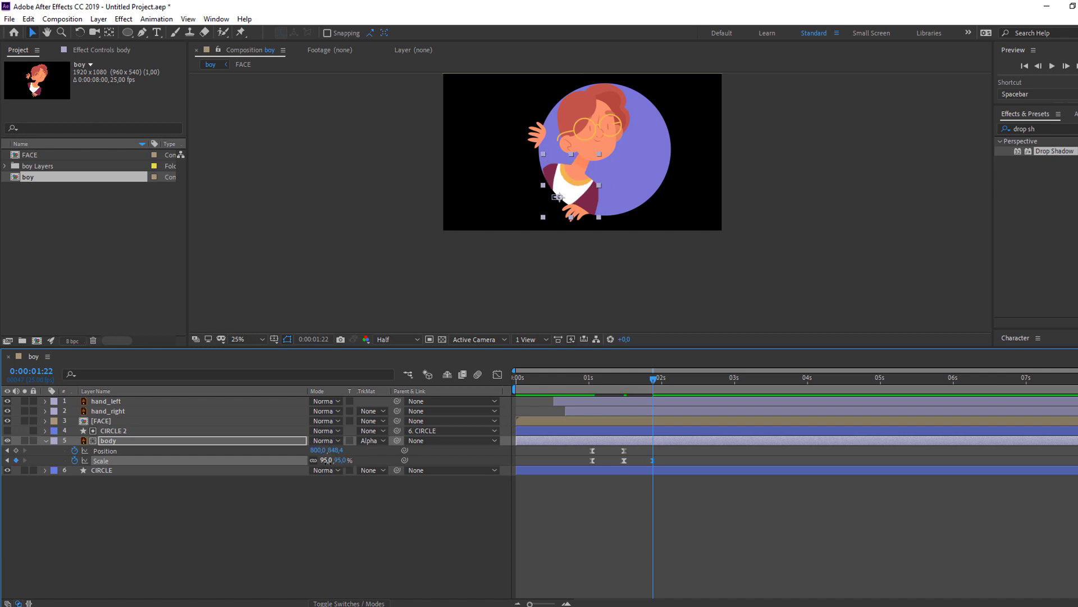
key("shift+Page_Down")
left_click(325, 459)
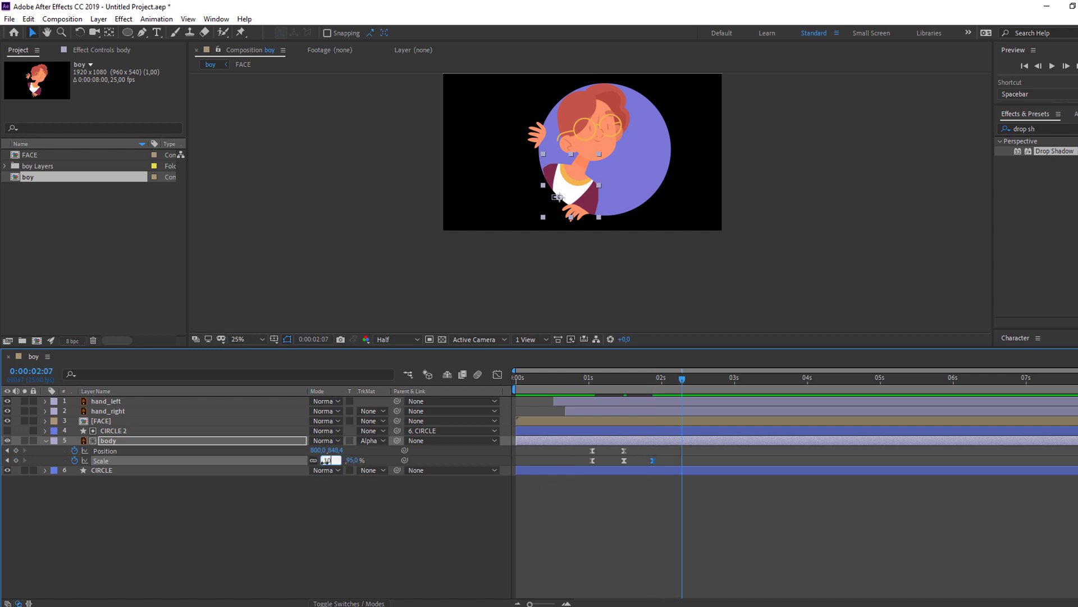
type("100")
key("Return")
key("space")
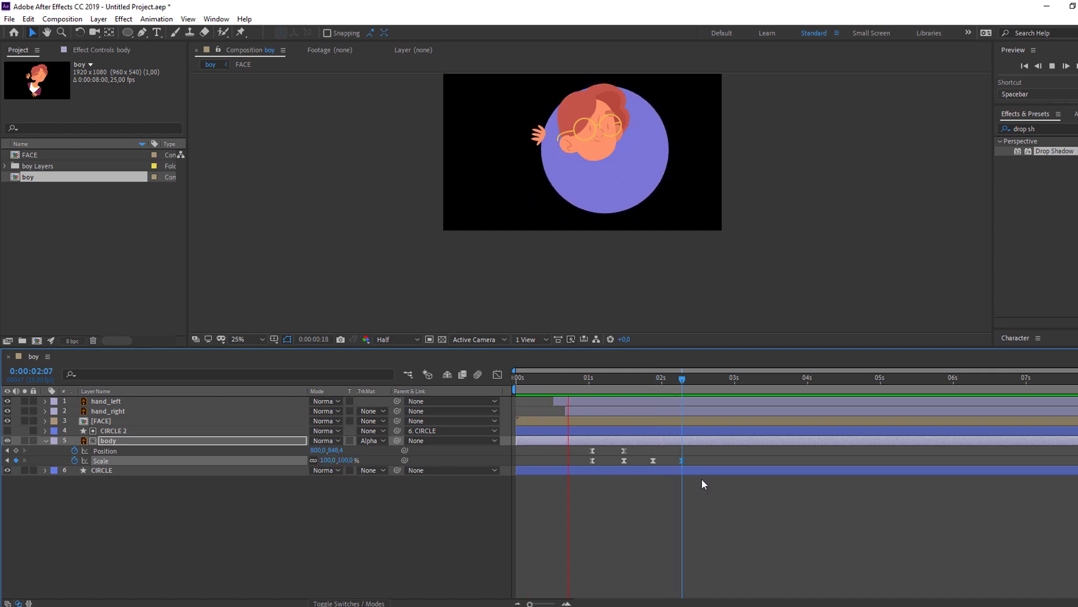
key("space")
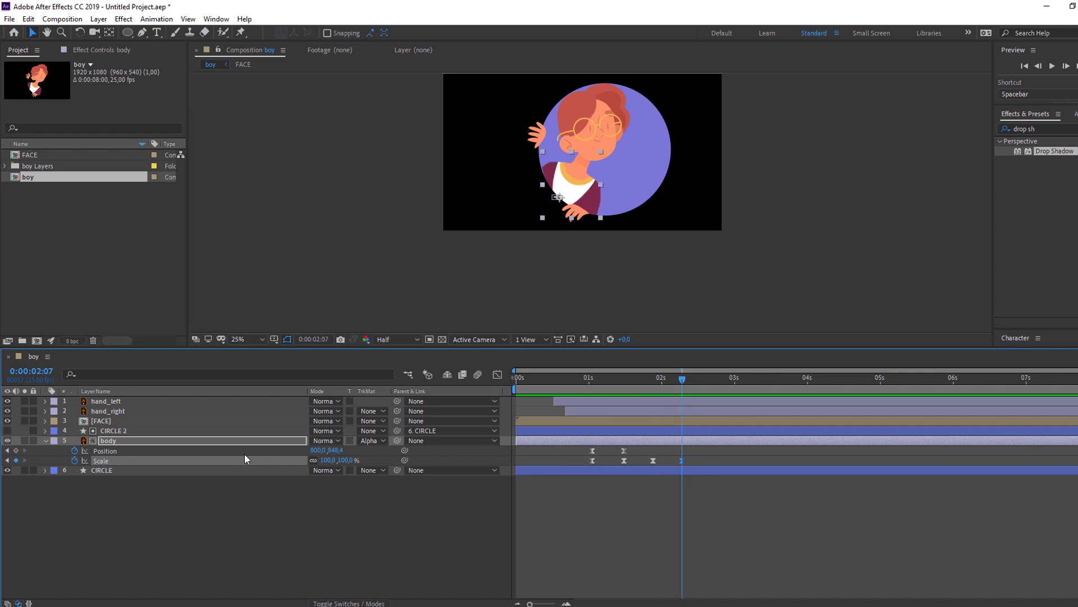
Parent the FACE layer to body and preview.
left_click(103, 423)
left_click_drag(397, 421, 113, 442)
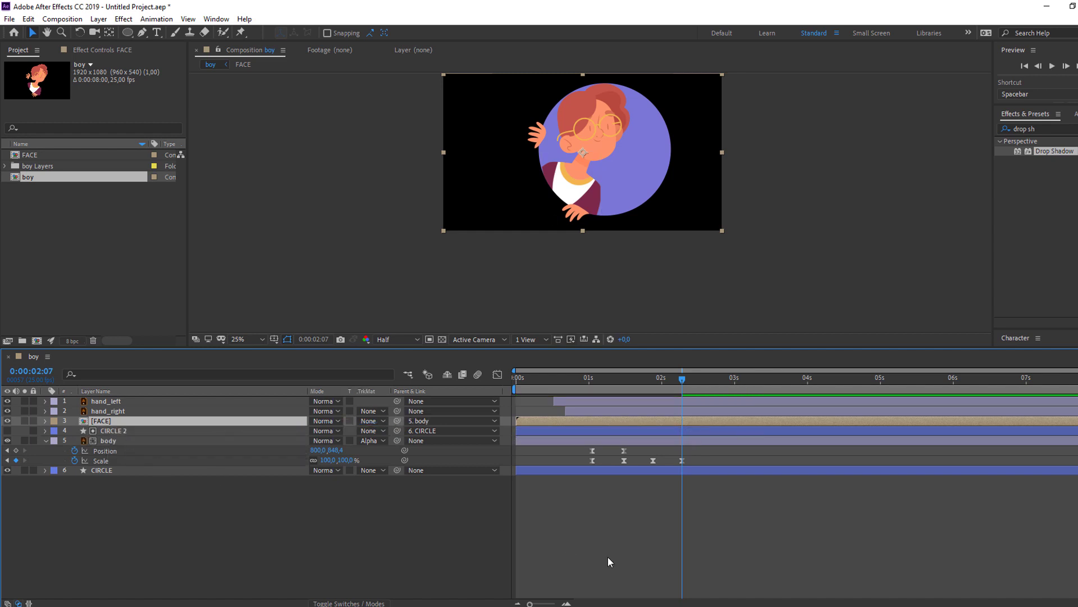
key("space")
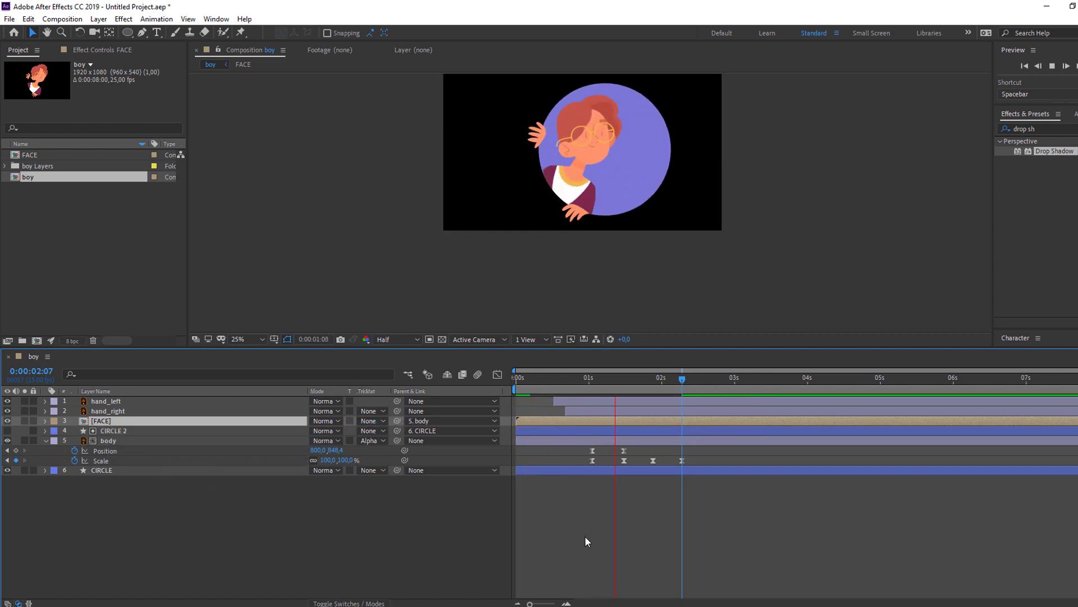
scroll(506, 289, "down", 2)
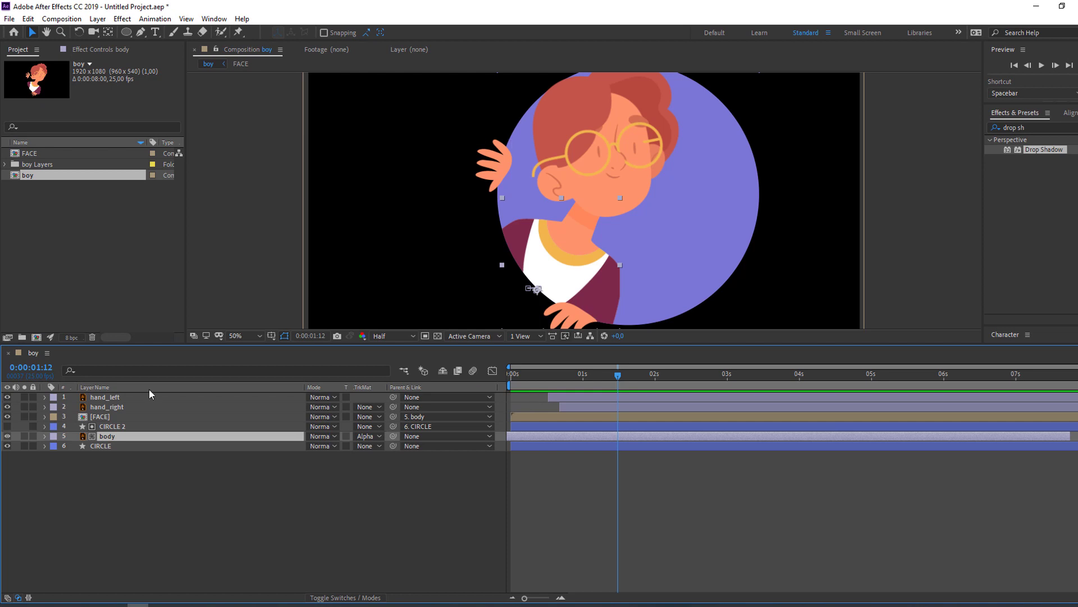
Open the FACE composition at its start and add a new Null Object layer.
double_click(98, 416)
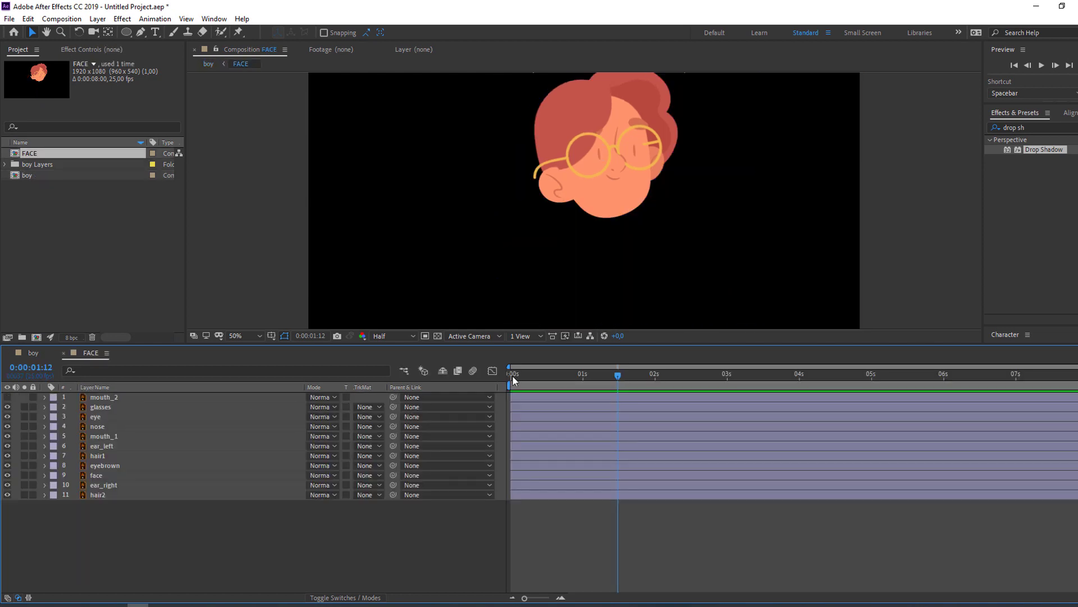
left_click_drag(567, 378, 514, 377)
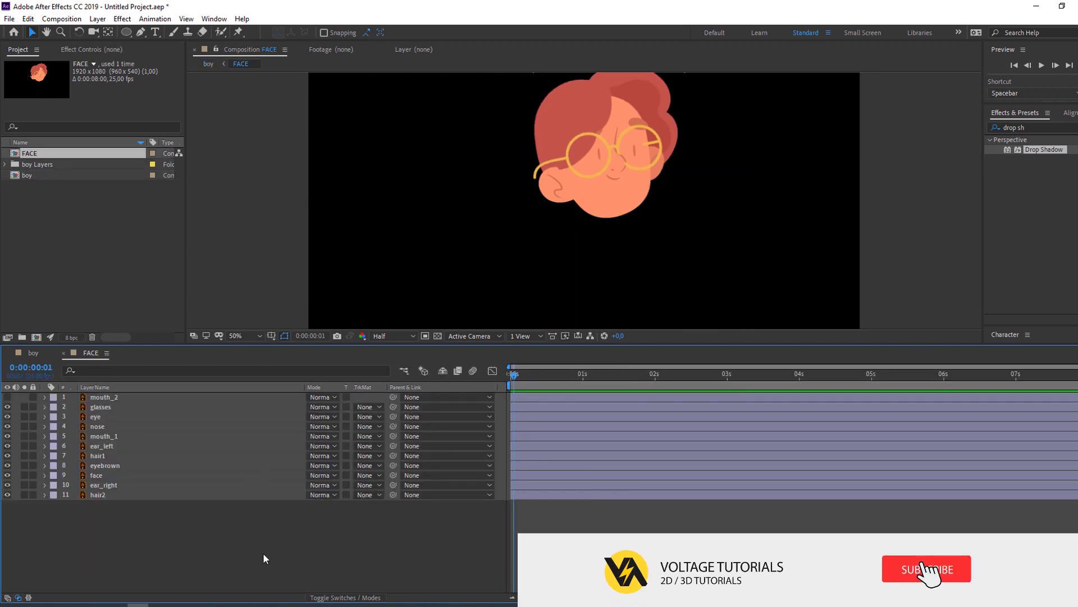
left_click_drag(649, 176, 617, 197)
scroll(506, 258, "down", 2)
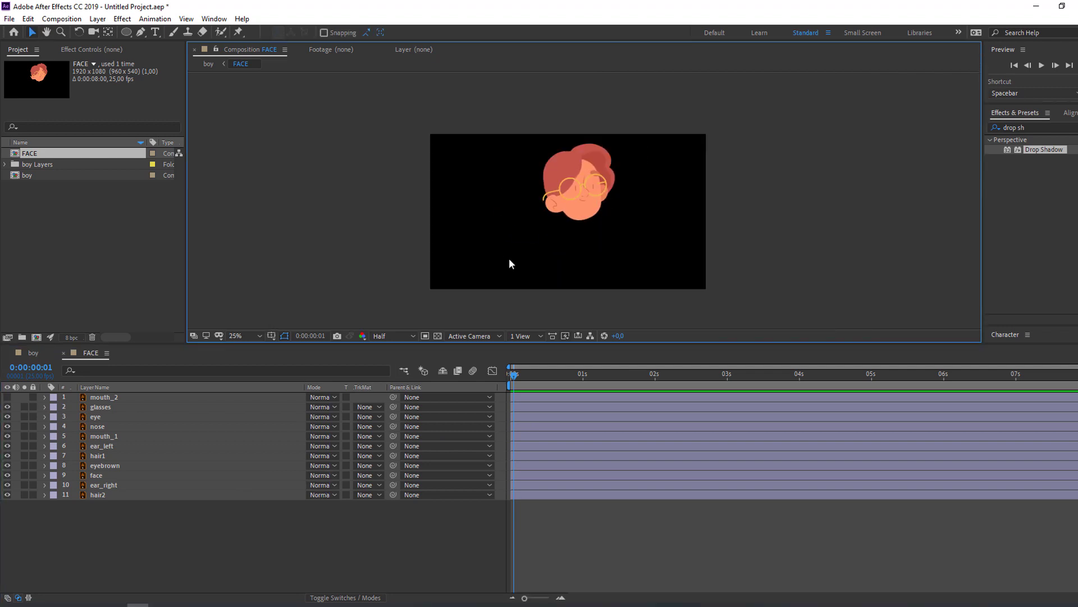
right_click(195, 543)
mouse_move(262, 419)
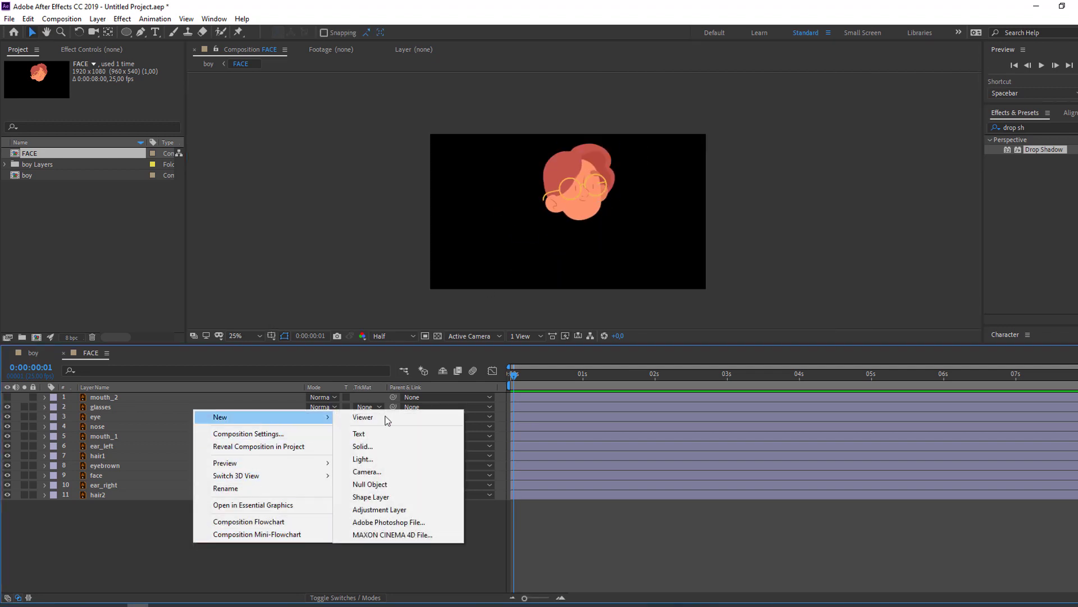
left_click(369, 485)
scroll(583, 200, "up", 4)
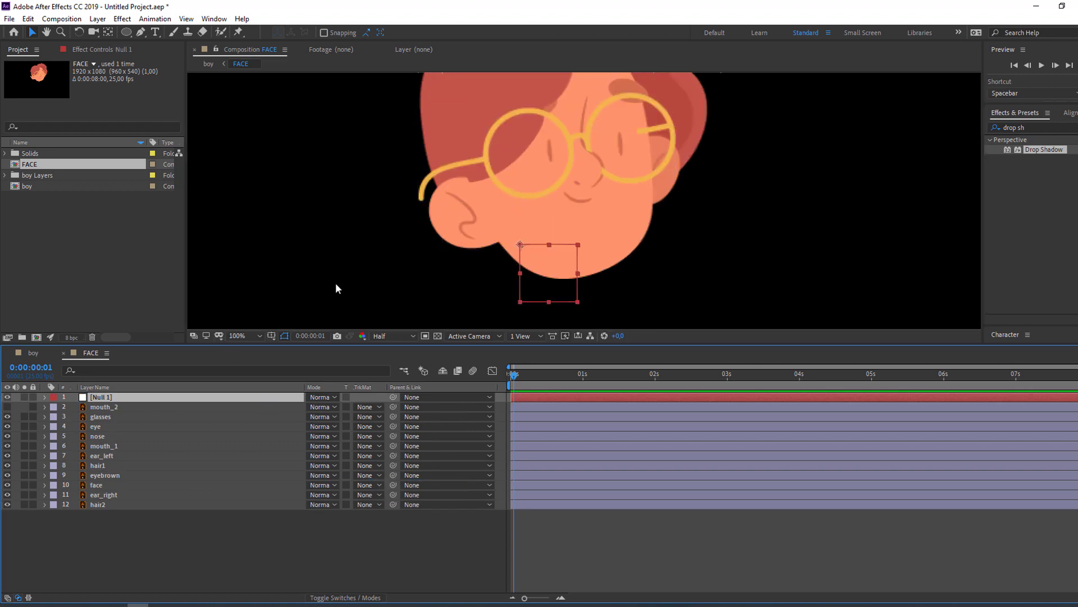
Scale Null 1 to 217% and position it over the glasses.
key("s")
left_click_drag(324, 406, 390, 406)
scroll(549, 275, "down", 1)
left_click_drag(549, 275, 578, 175)
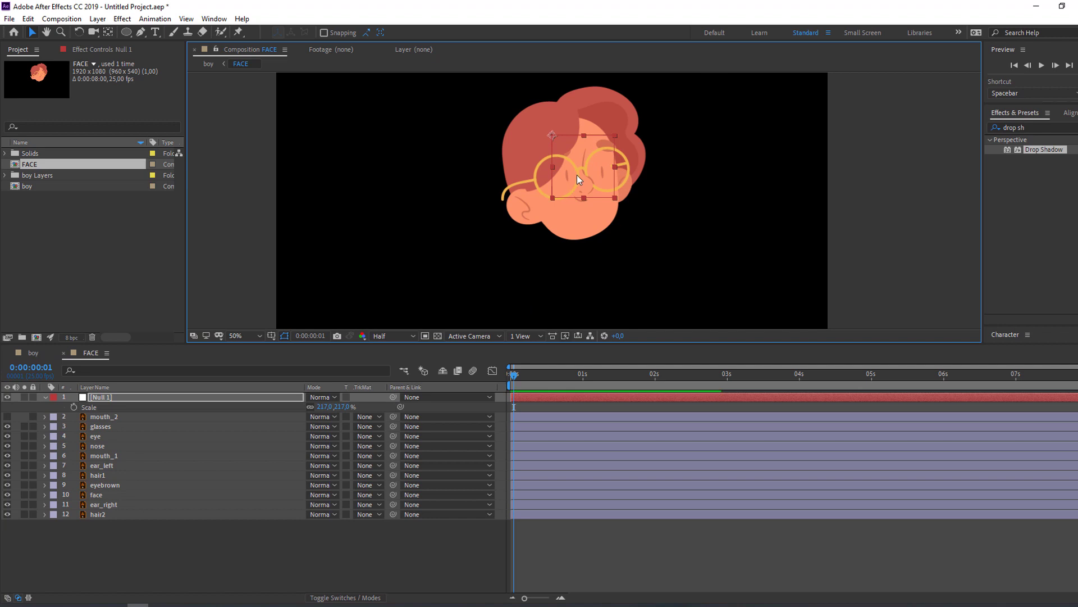
scroll(578, 174, "up", 2)
Centre Null 1's anchor point in its box using the Pan Behind tool.
left_click(108, 32)
left_click_drag(421, 125, 486, 191)
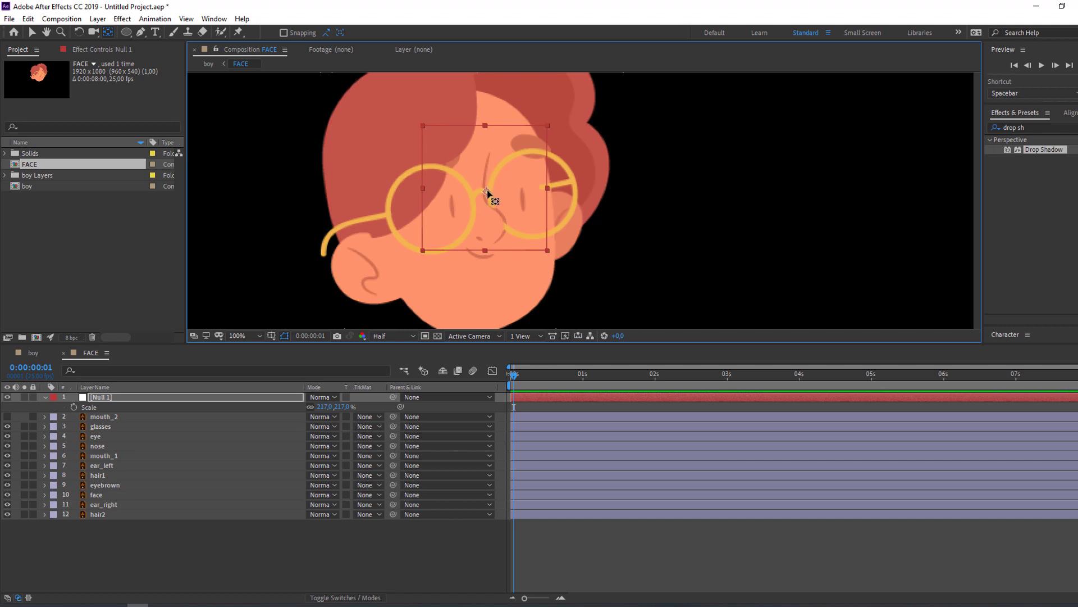
left_click(32, 32)
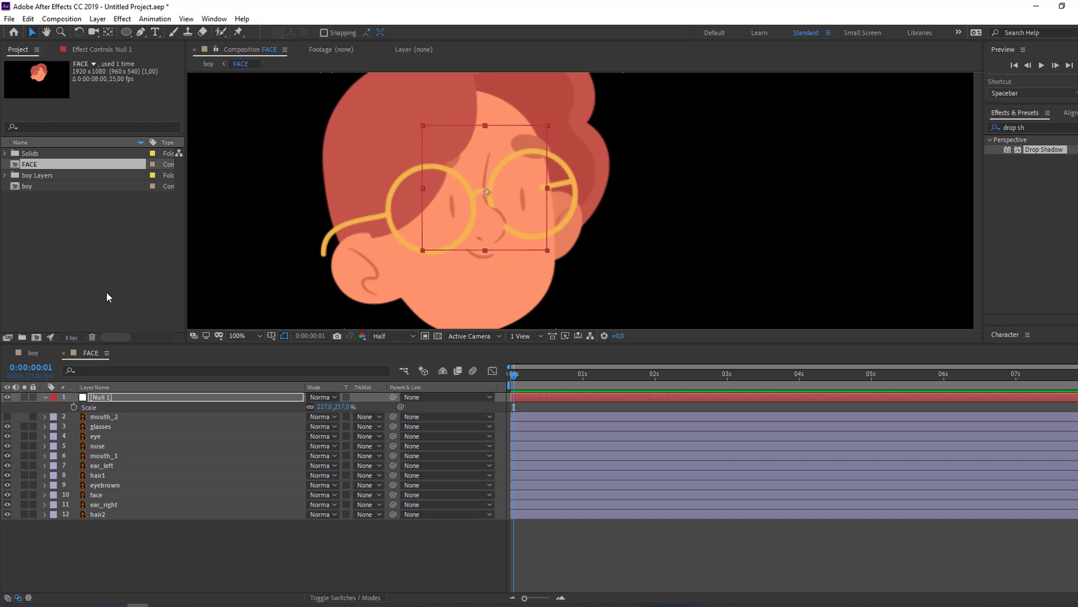
left_click(46, 397)
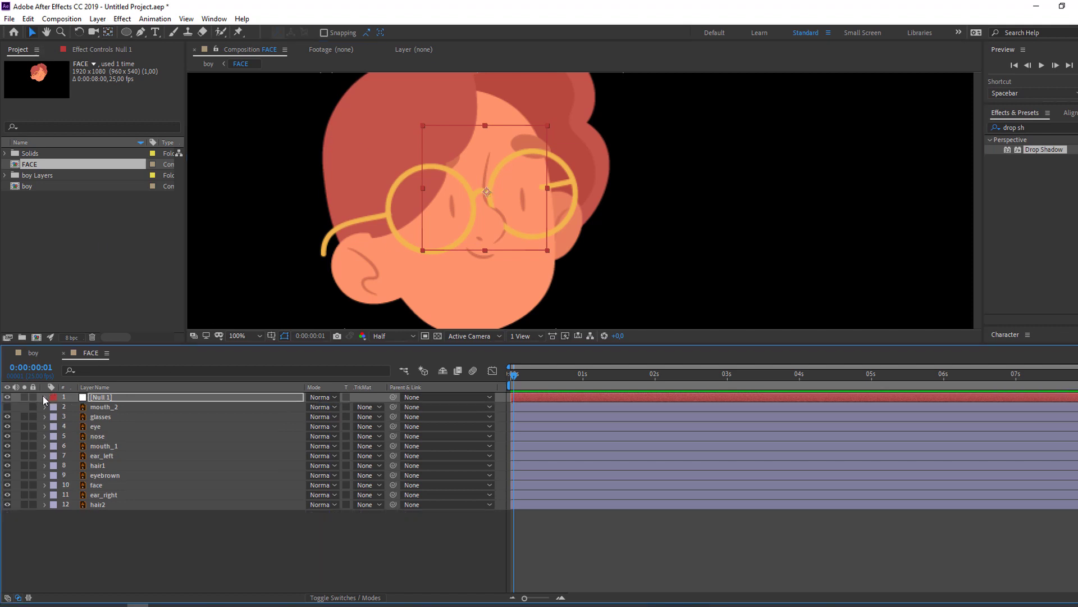
left_click(99, 427)
Parent eye, glasses, mouth_2, nose, mouth_1 and eyebrown to Null 1.
left_click(107, 416, "ctrl")
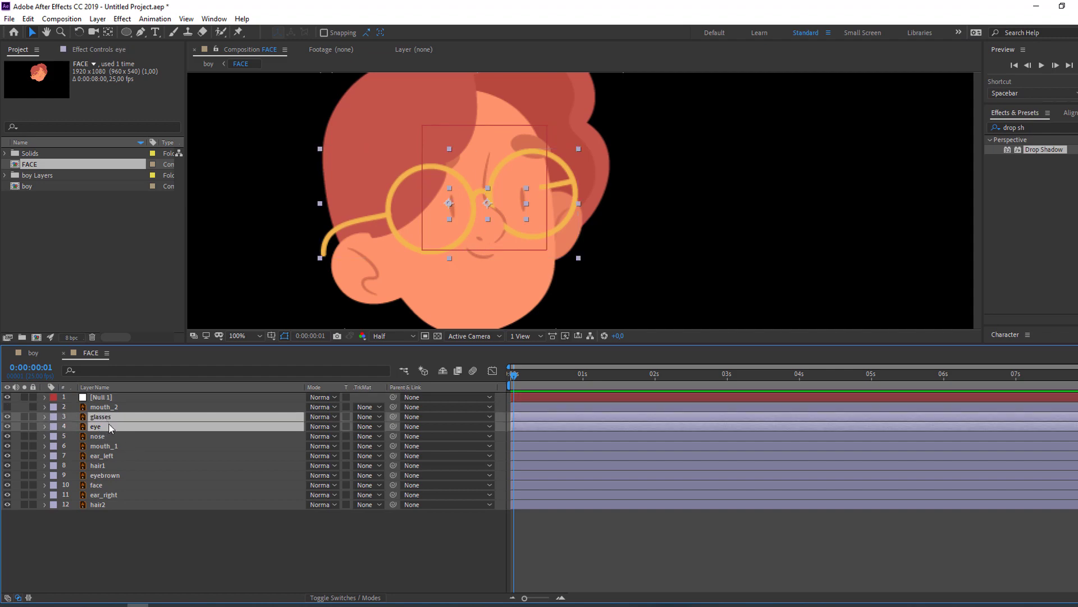
left_click(115, 410, "ctrl")
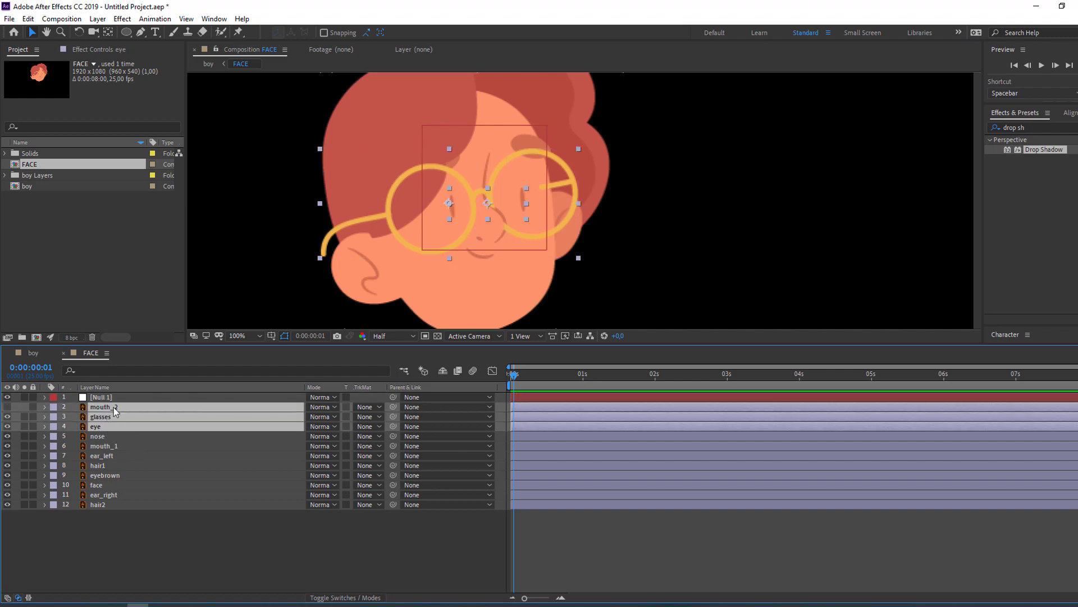
left_click(99, 437, "ctrl")
left_click(104, 446, "ctrl")
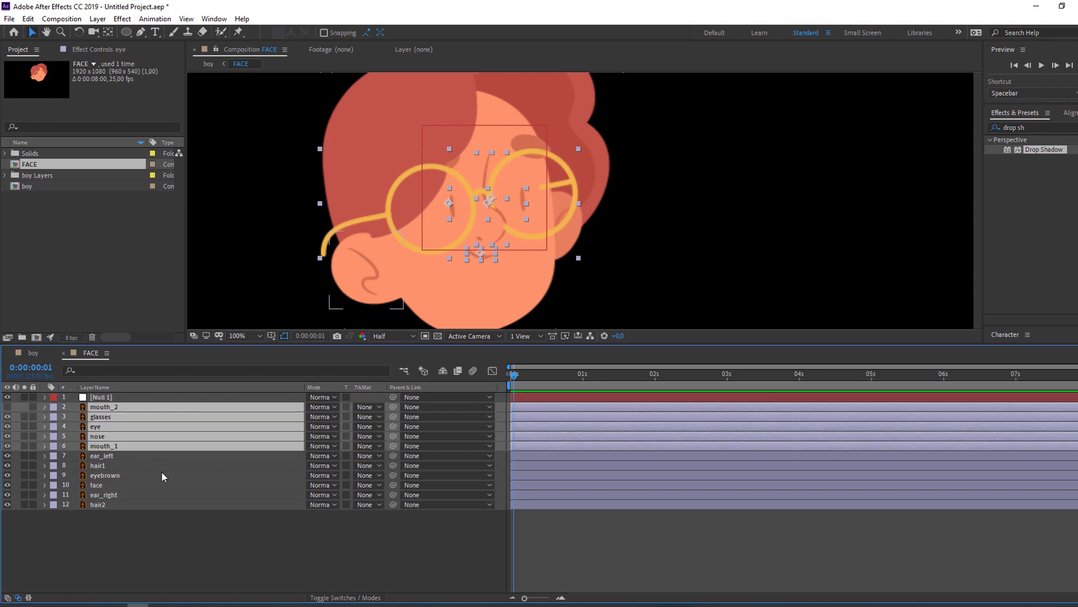
left_click(116, 477, "ctrl")
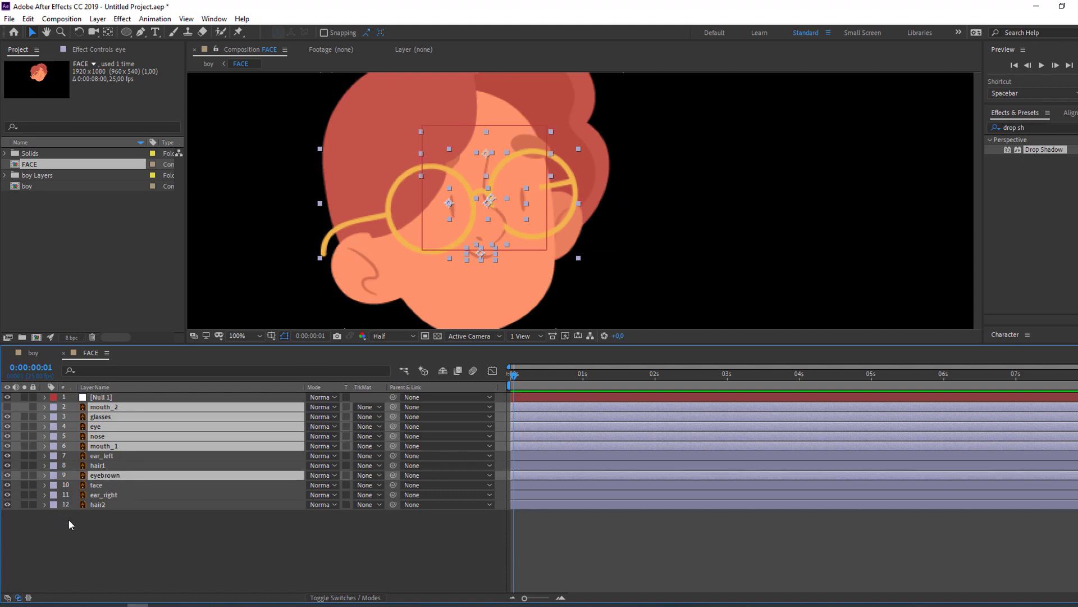
left_click_drag(394, 406, 104, 403)
left_click(103, 402)
Test-move Null 1 to confirm the face parts follow, undo, and deselect.
scroll(552, 214, "down", 2)
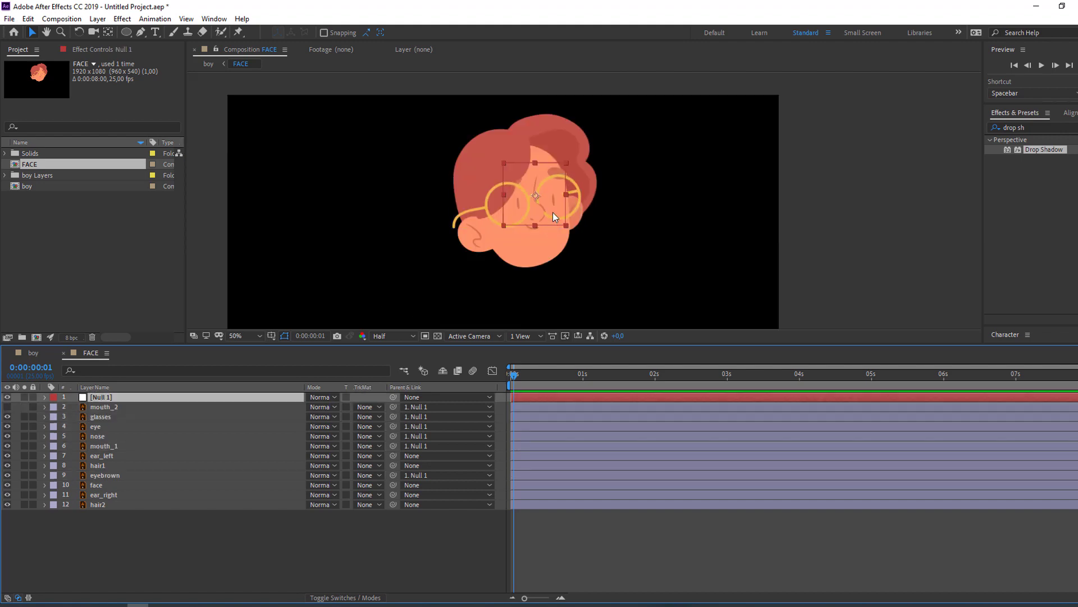
left_click_drag(549, 206, 561, 211)
key("ctrl+z")
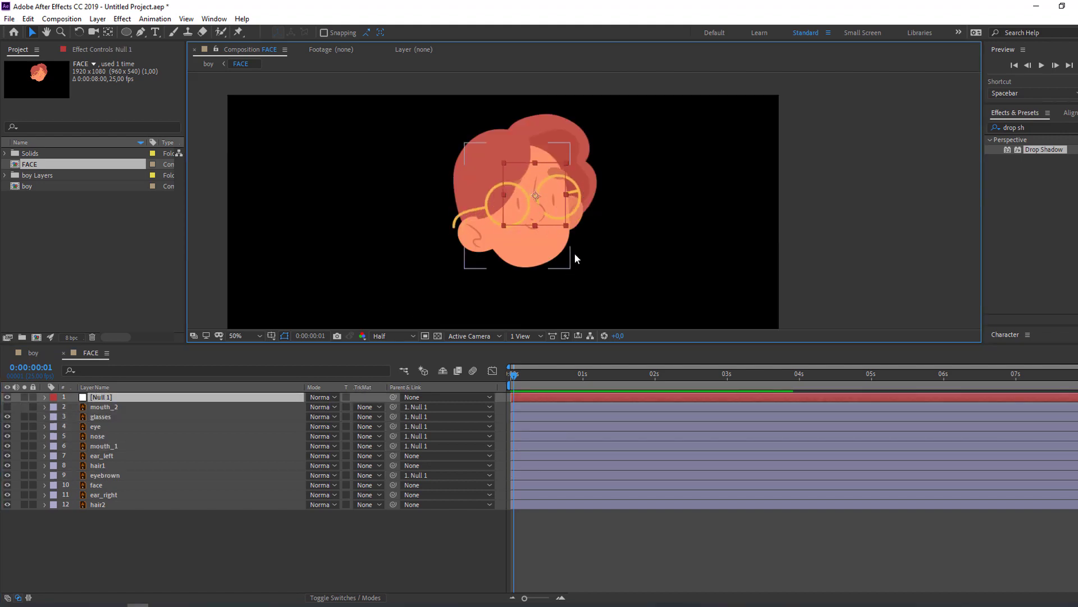
left_click(166, 555)
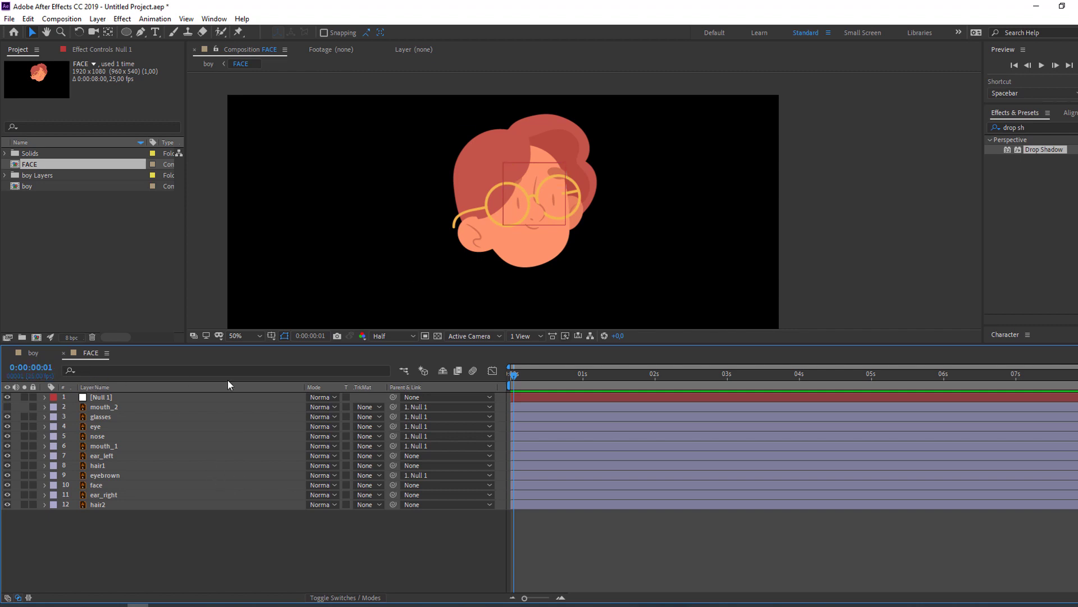
scroll(500, 233, "up", 1)
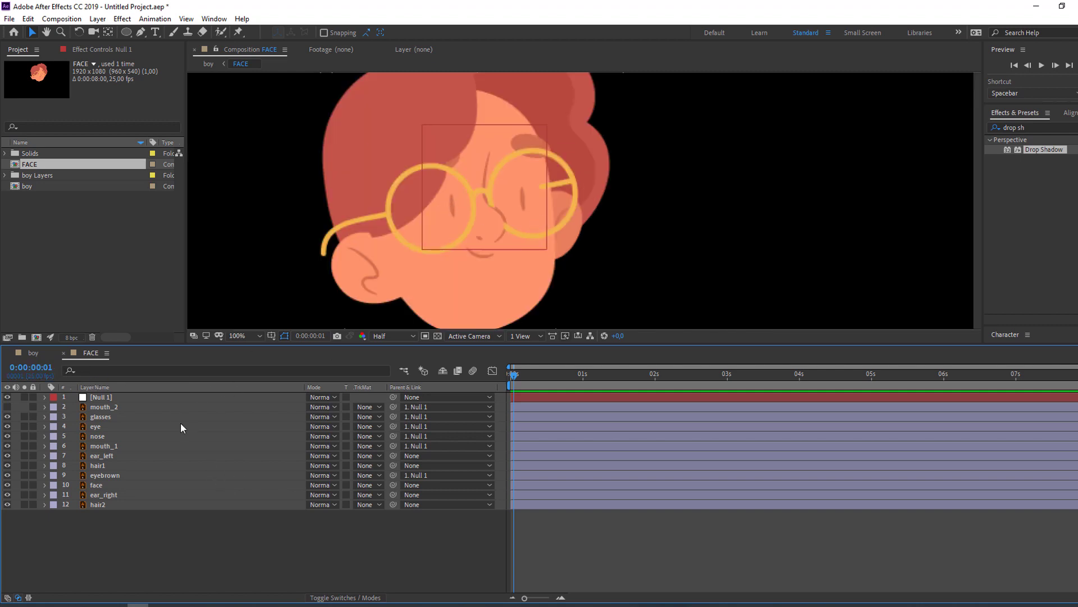
Build a blink on the eye layer: unlinked Scale keyed open, 5% height three frames later, then open again.
left_click(101, 429)
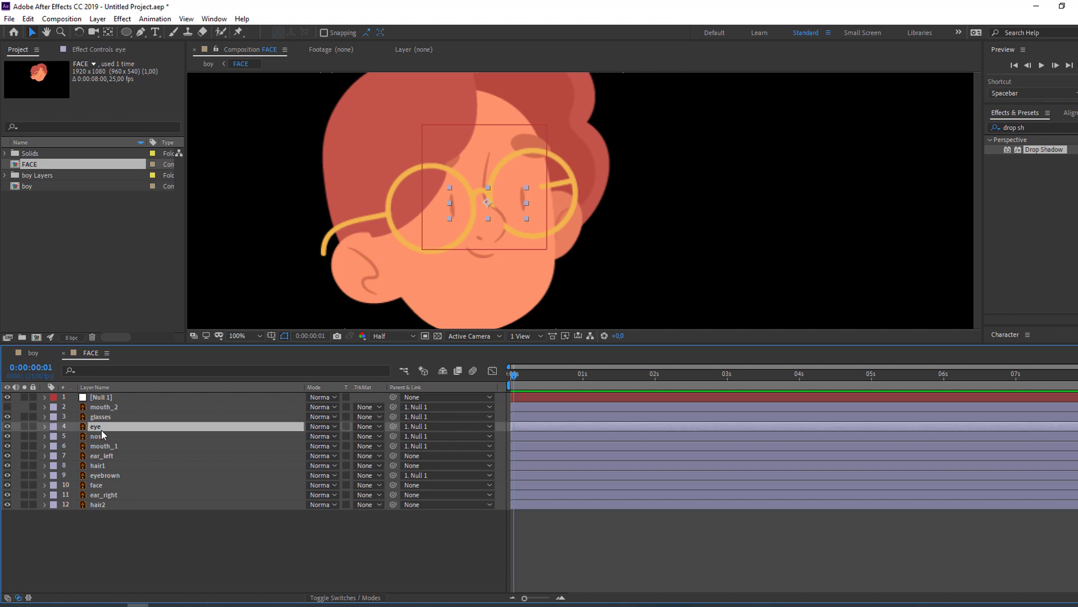
key("s")
scroll(375, 292, "up", 1)
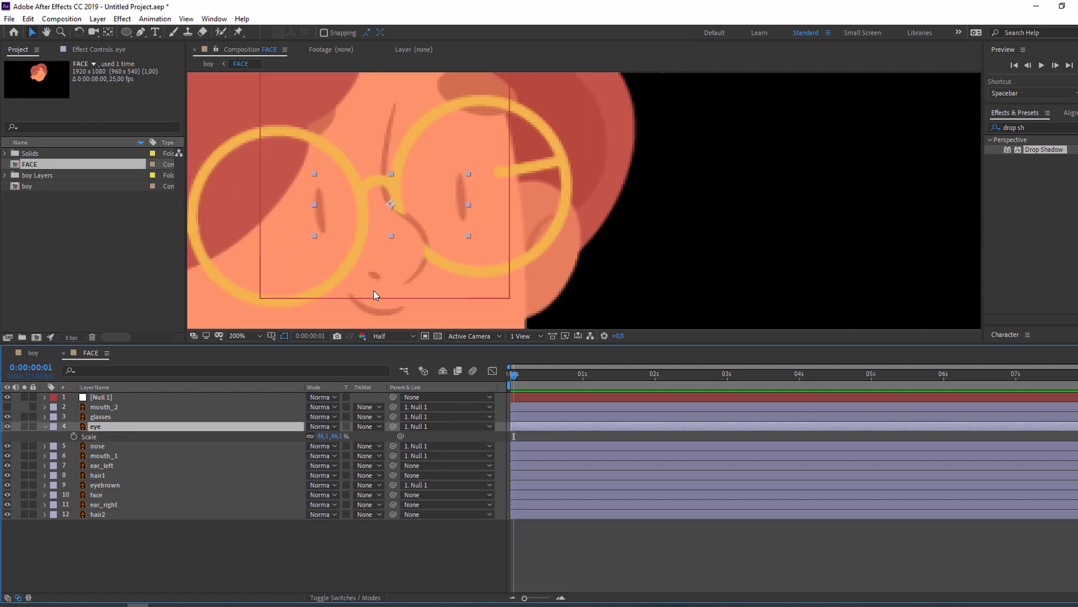
left_click_drag(449, 254, 488, 242)
left_click(310, 436)
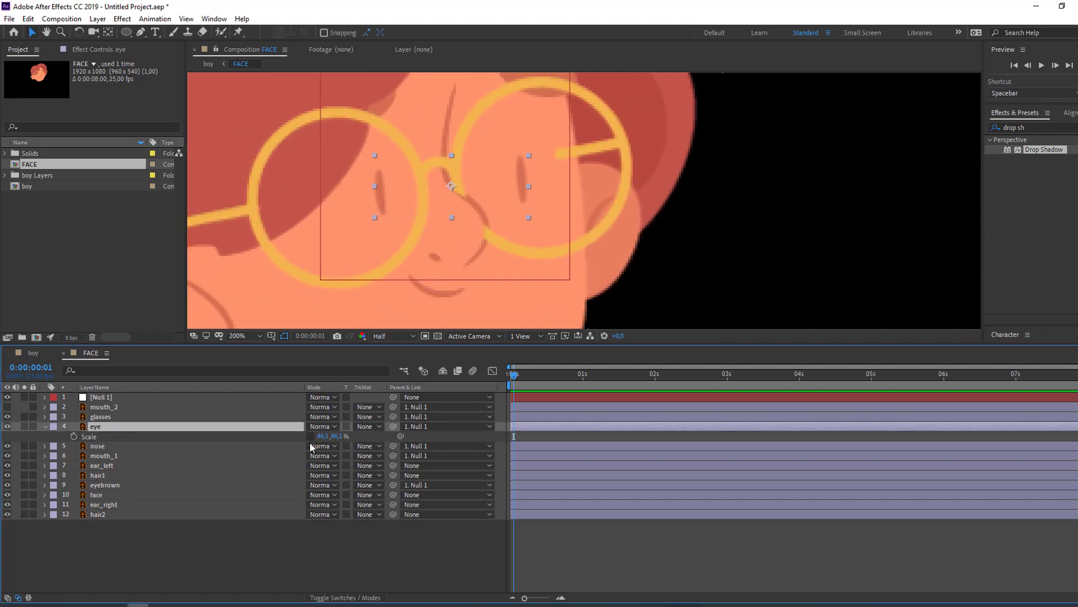
left_click(73, 437)
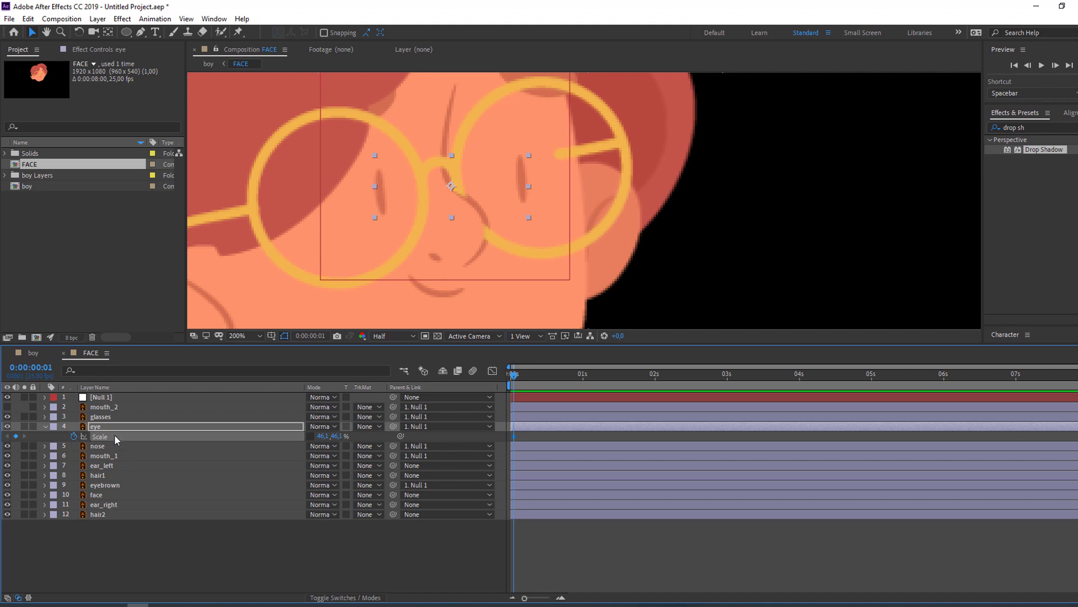
key("Page_Down")
key("Page_Down")
key("Page_Down")
left_click(337, 436)
key("Return")
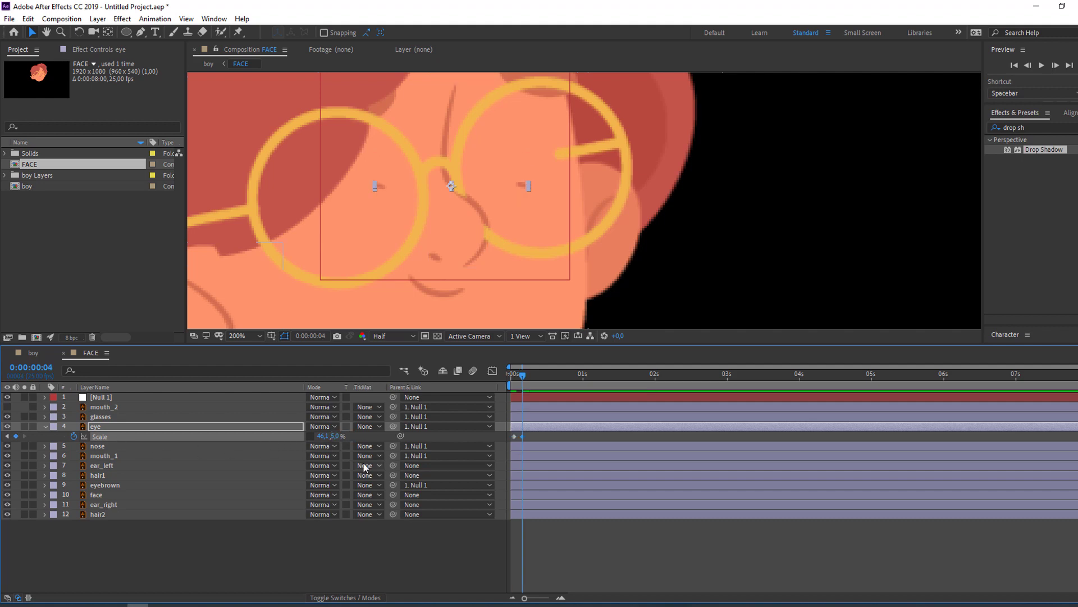
key("Page_Down")
key("Page_Down")
key("Page_Down")
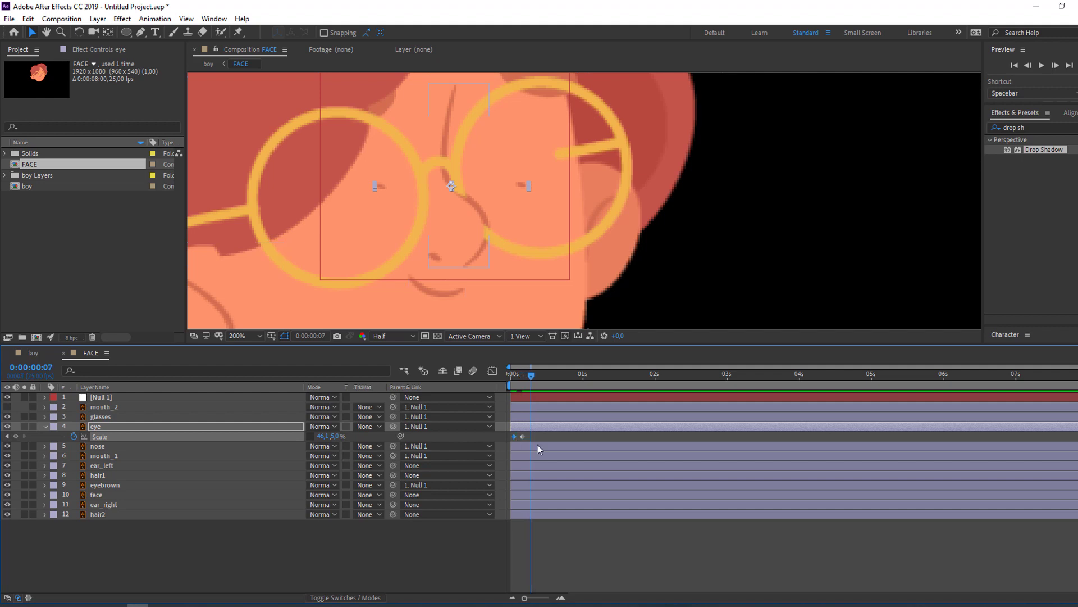
key("ctrl+v")
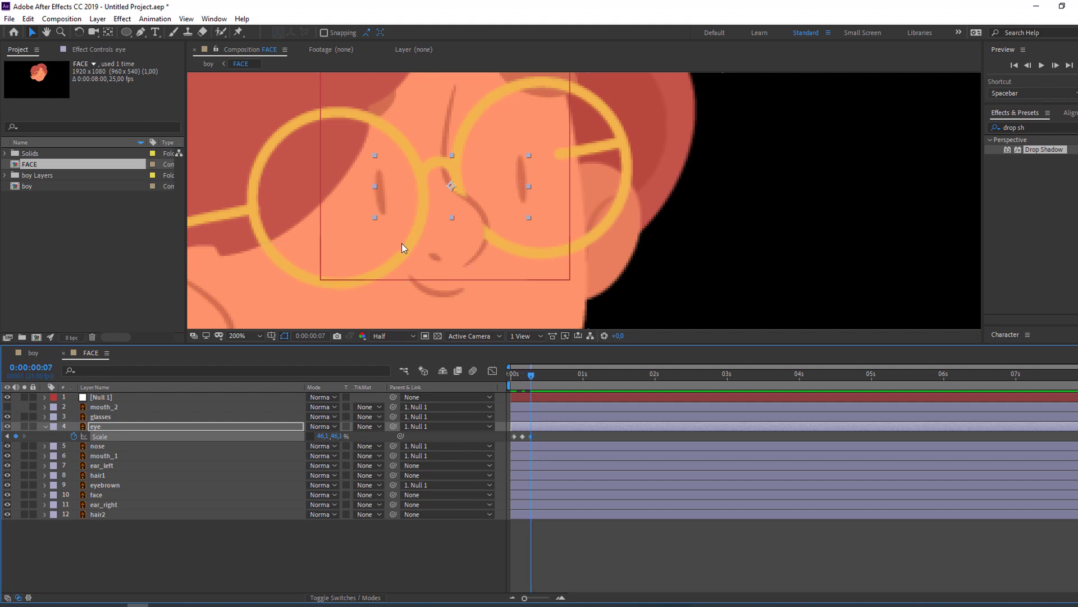
Preview the blink and apply Easy Ease Out to its Scale keyframes.
scroll(404, 257, "down", 1)
key("space")
key("space")
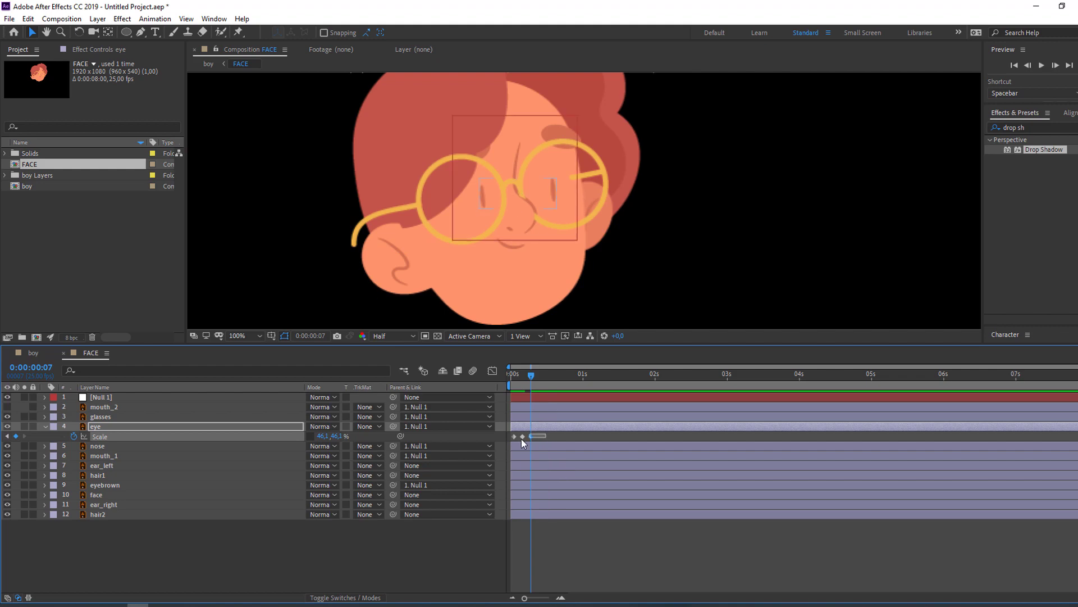
right_click(514, 437)
mouse_move(553, 581)
left_click(678, 529)
Paste the blink at roughly 1, 2, 3, 4, 5 seconds and 6:15, then return to the boy composition.
left_click_drag(579, 376, 583, 375)
key("ctrl+v")
left_click(675, 375)
key("ctrl+v")
left_click(753, 375)
key("ctrl+v")
left_click(832, 375)
key("ctrl+v")
left_click(905, 375)
key("ctrl+v")
left_click_drag(980, 375, 987, 375)
key("ctrl+v")
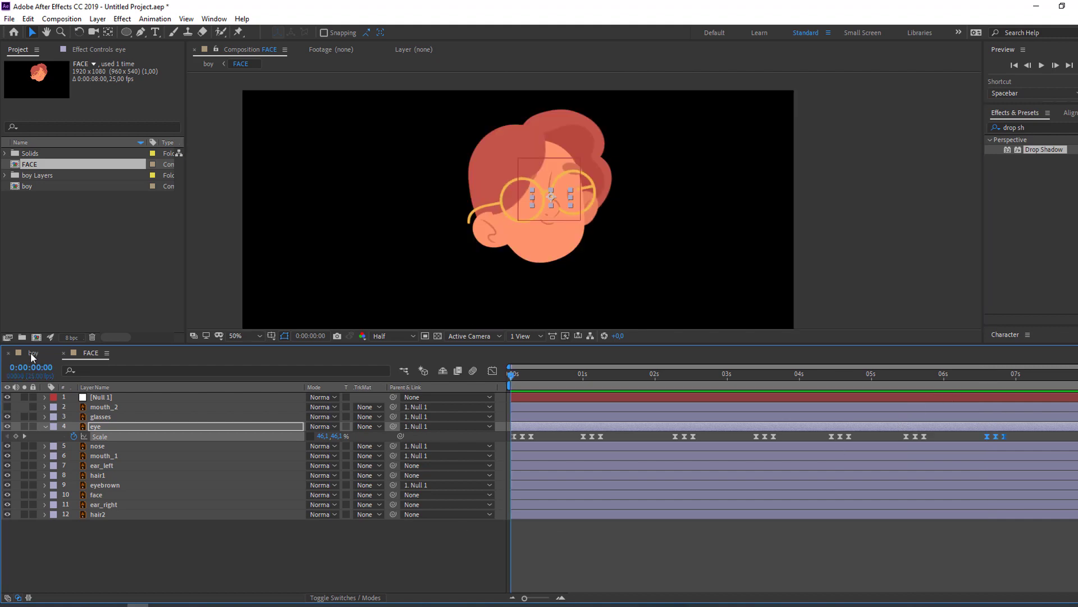
left_click(30, 352)
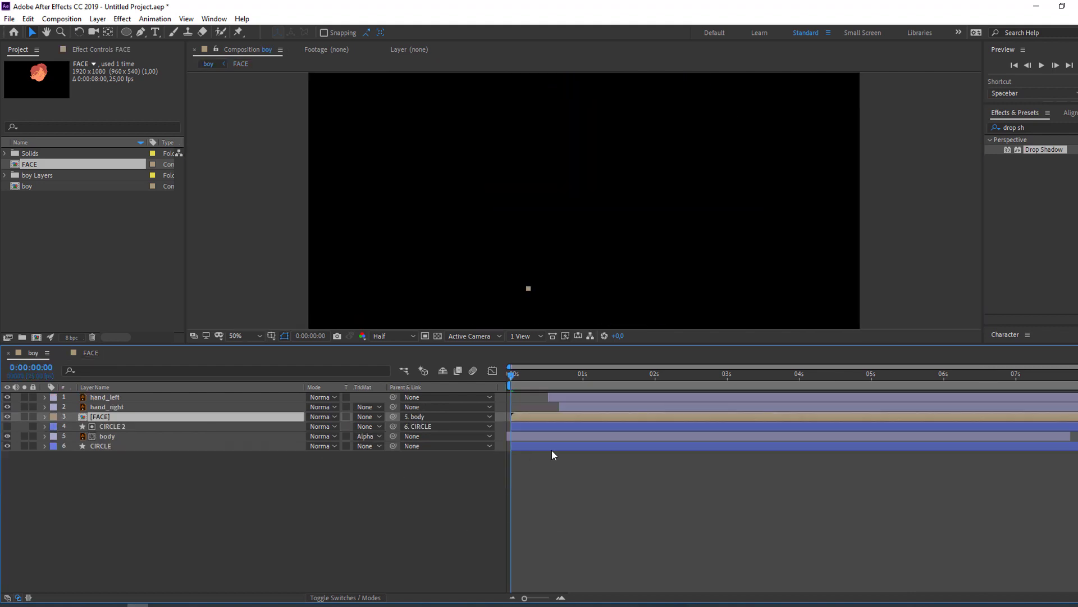
With FACE soloed, drag its anchor point down to the chin using Pan Behind, then unsolo and select body.
left_click_drag(509, 374, 592, 375)
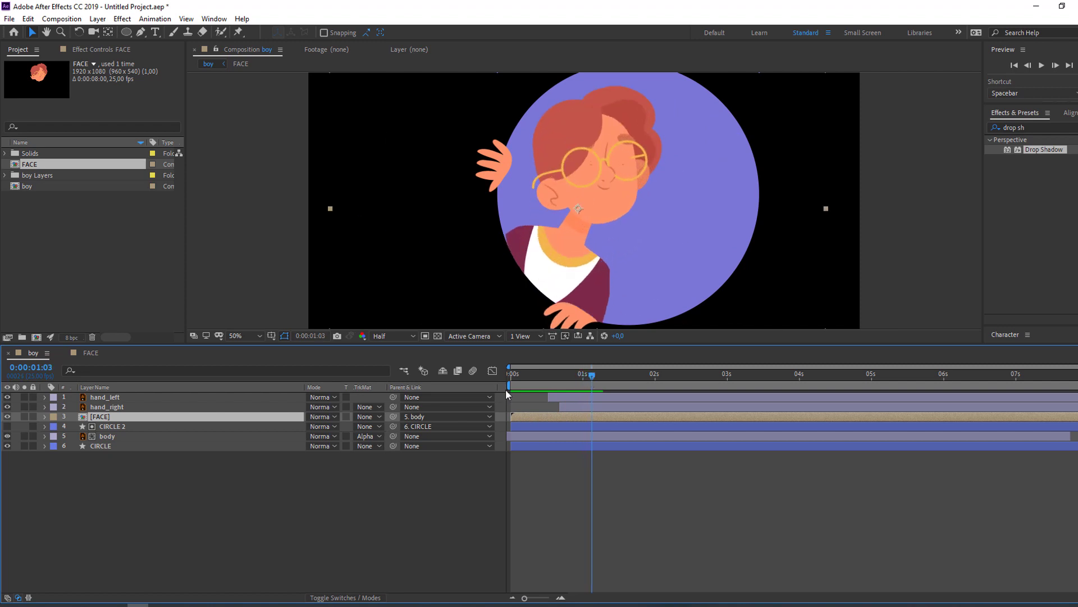
left_click(24, 417)
left_click(105, 32)
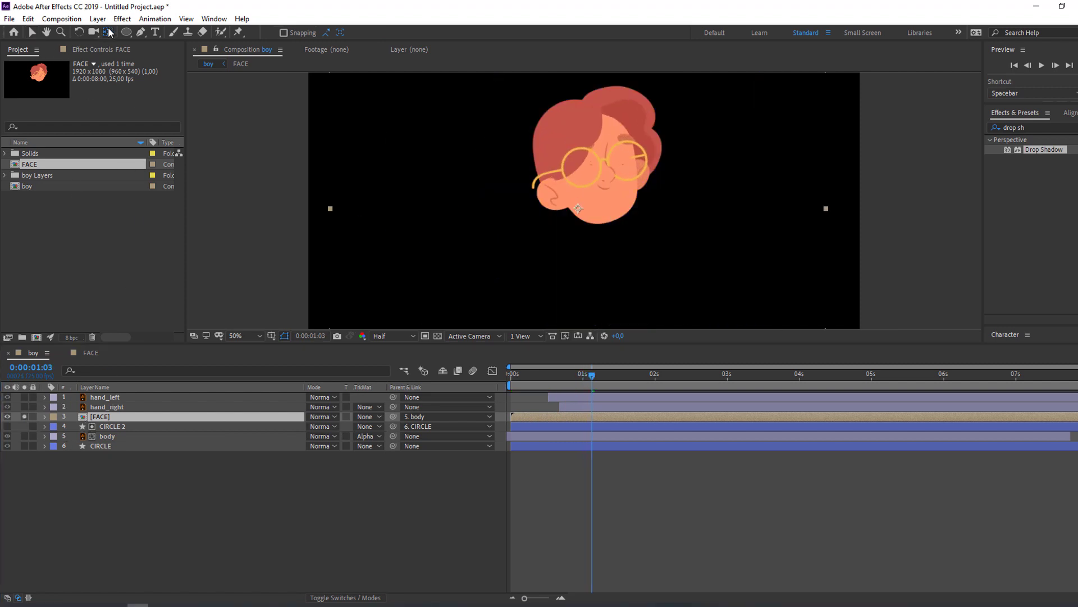
left_click_drag(578, 208, 593, 218)
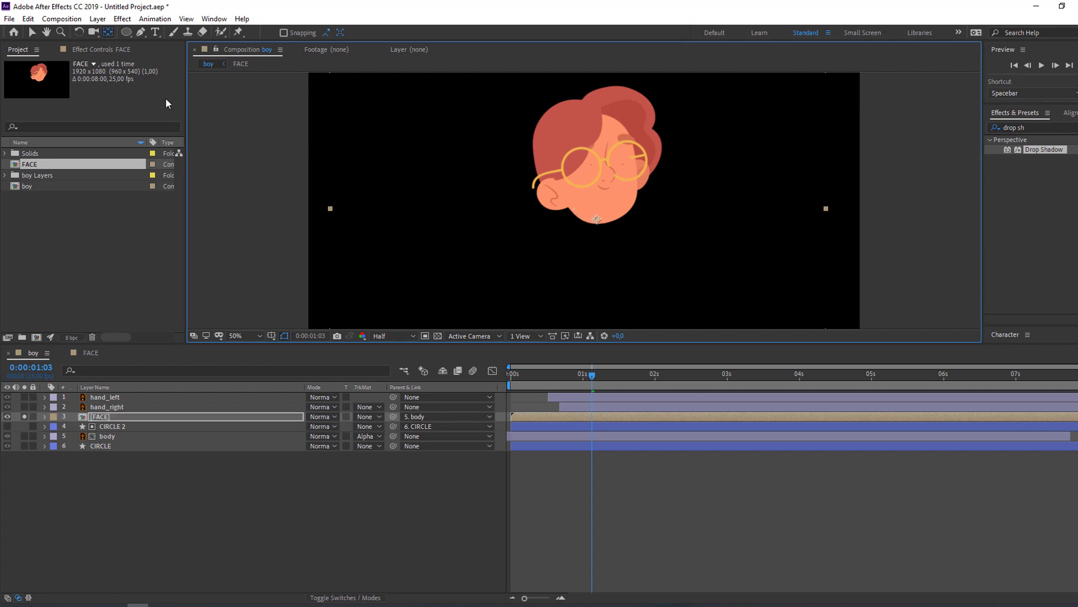
left_click(32, 33)
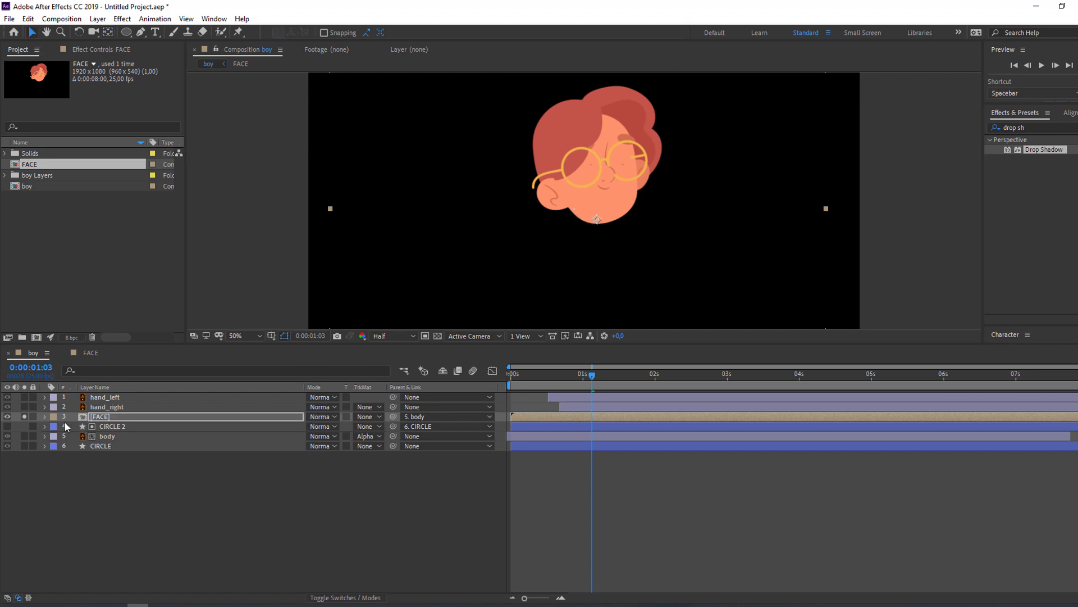
left_click(24, 416)
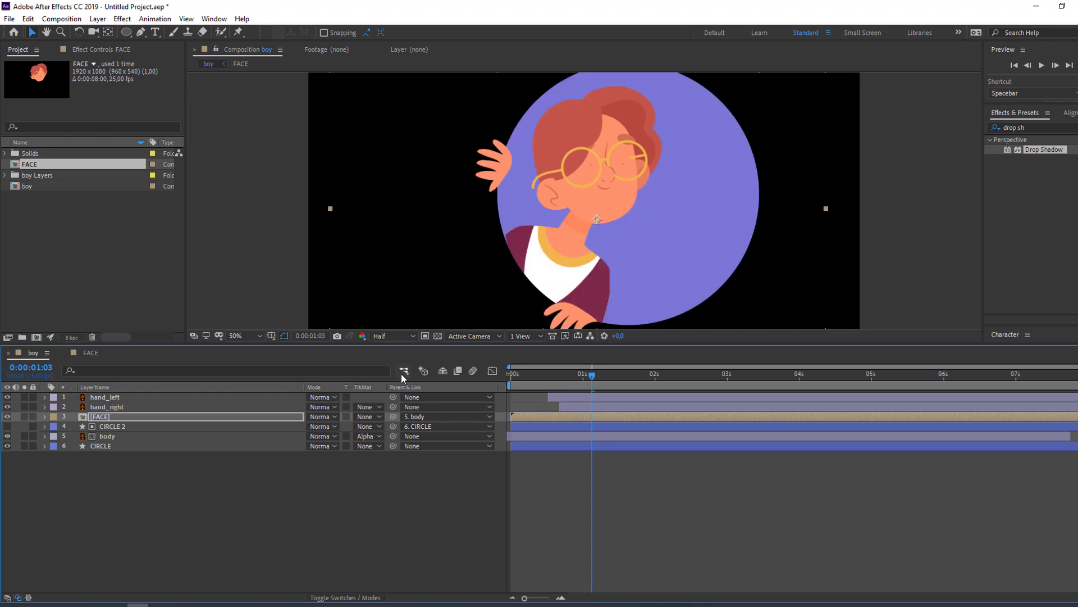
left_click(105, 437)
Reveal the FACE layer's Rotation and set its first rotation keyframe.
key("u")
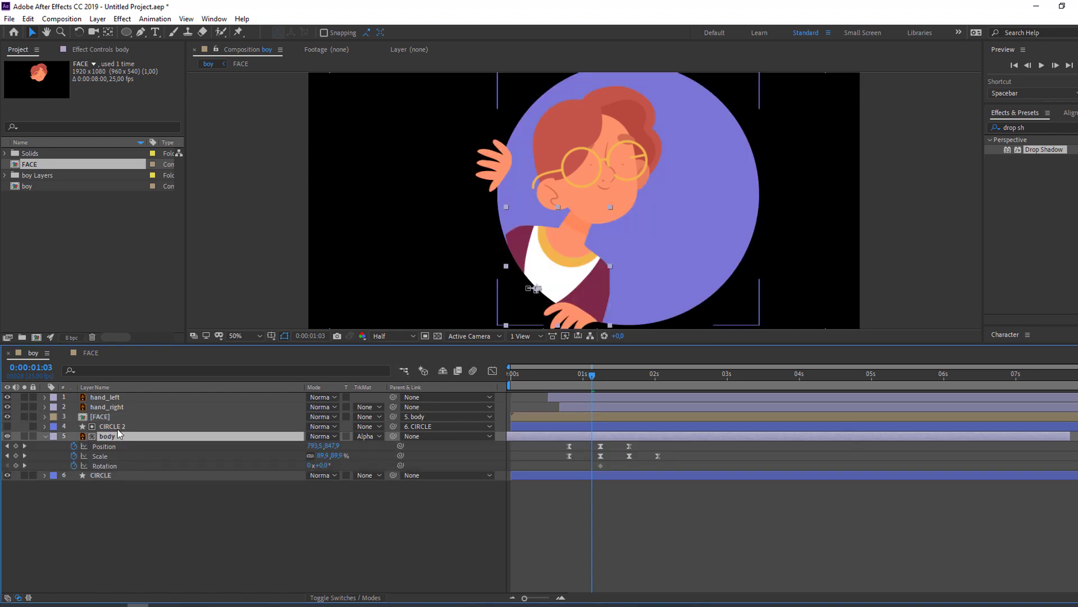
left_click(103, 418)
left_click_drag(579, 375, 598, 375)
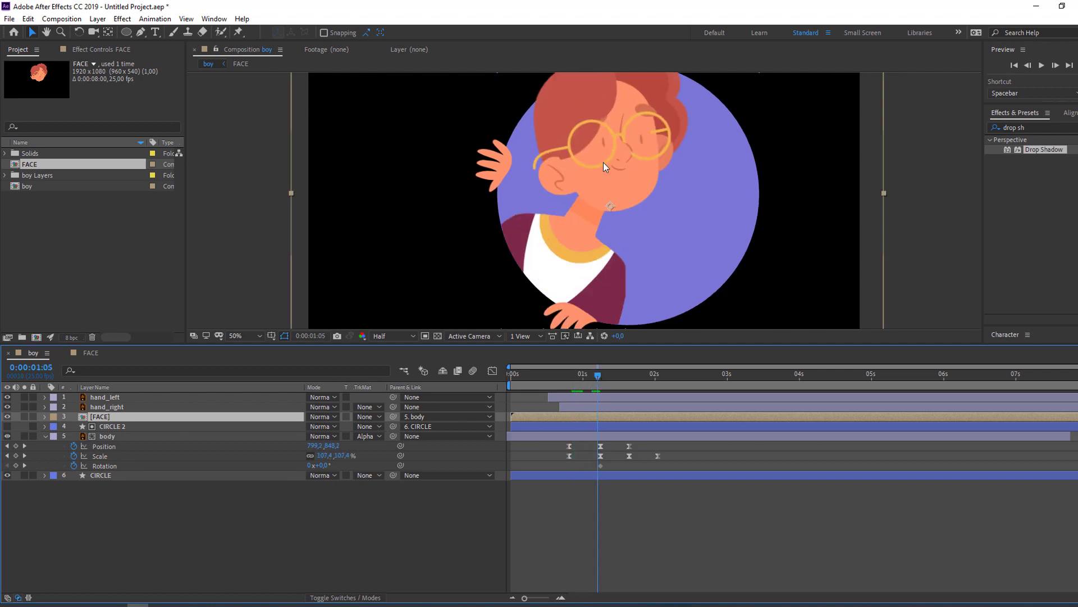
left_click_drag(597, 378, 600, 377)
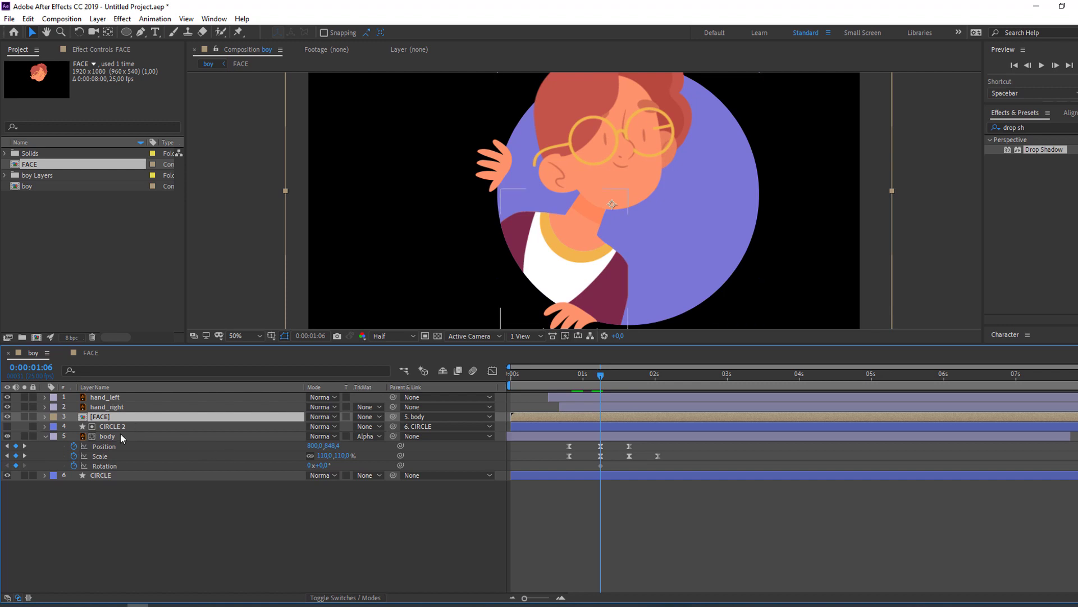
key("r")
left_click(73, 427)
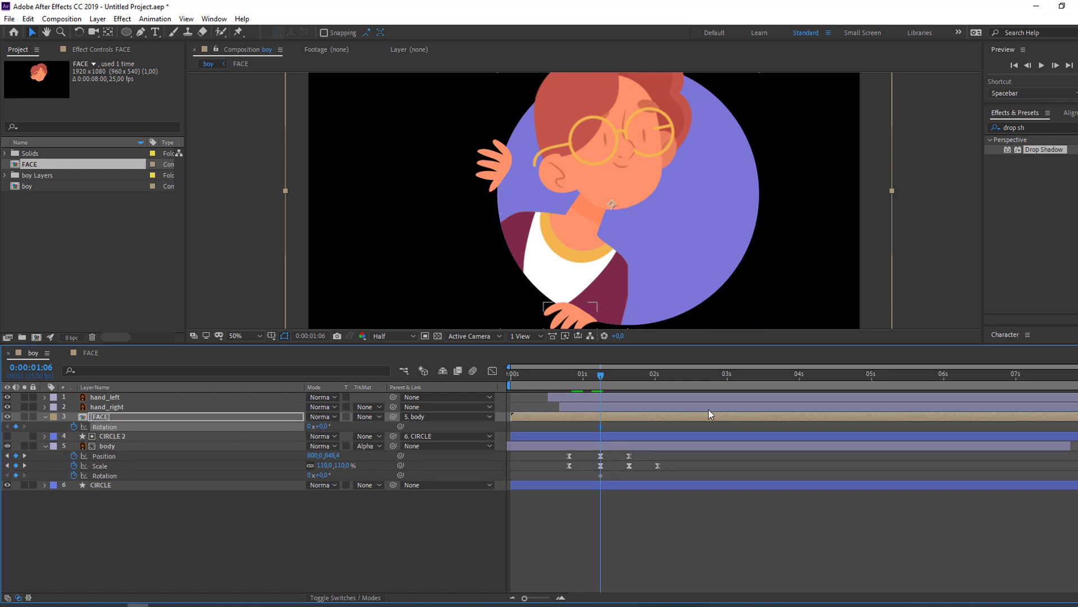
left_click_drag(605, 372, 577, 375)
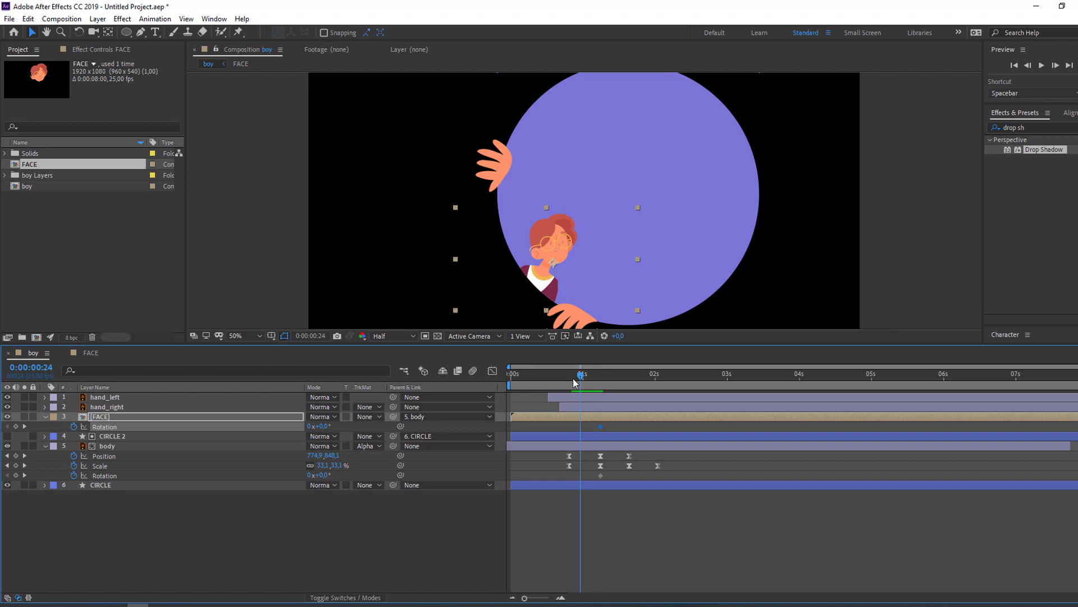
Key the head tilting negative, then 14° the other way at 1:13, then back to 0° at 1:21.
left_click_drag(323, 426, 325, 427)
left_click(597, 375)
left_click_drag(599, 375, 621, 375)
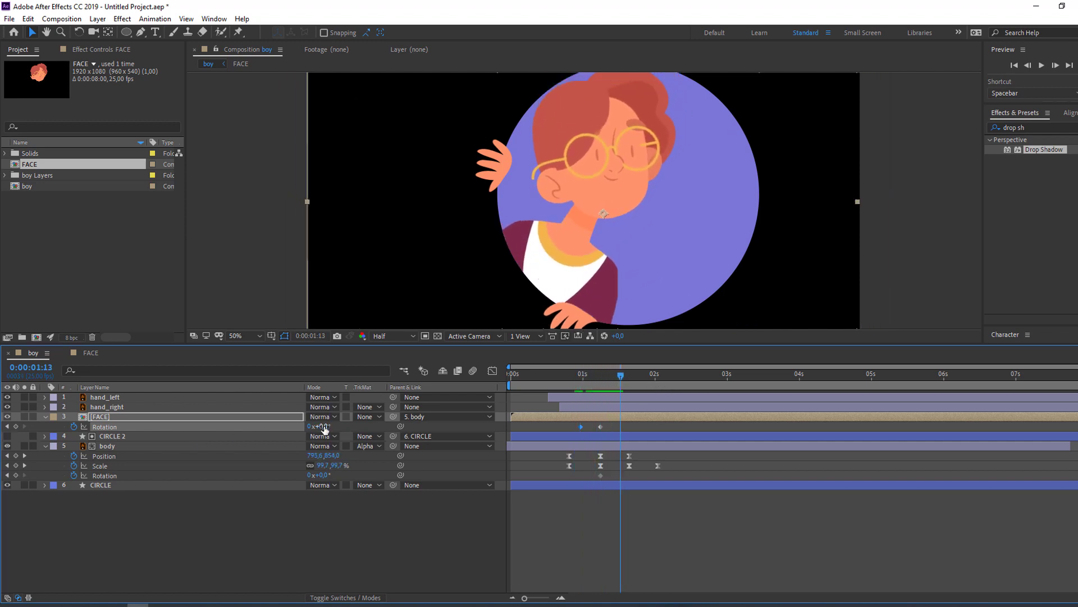
left_click_drag(326, 427, 333, 426)
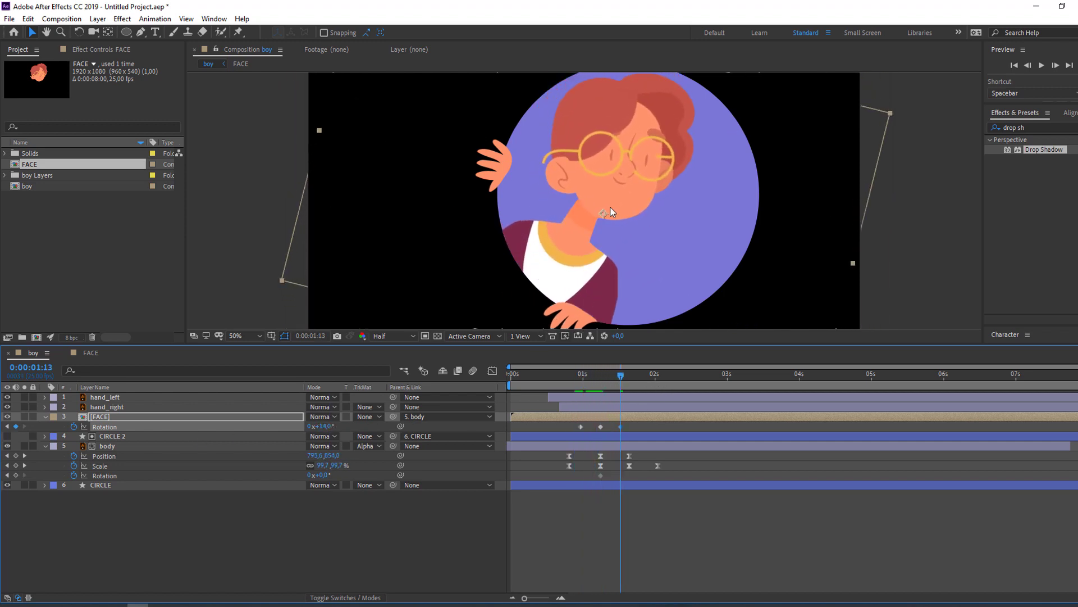
left_click(584, 374)
left_click_drag(588, 381, 645, 383)
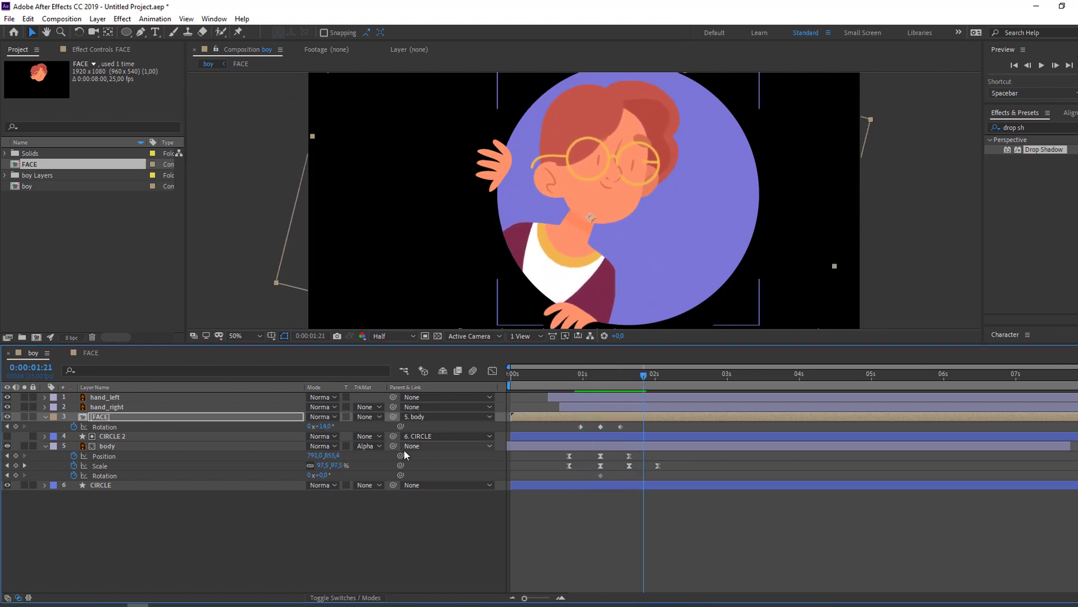
left_click(324, 427)
type("0")
key("Return")
Apply Easy Ease to all four FACE rotation keyframes and preview the tilt.
key("space")
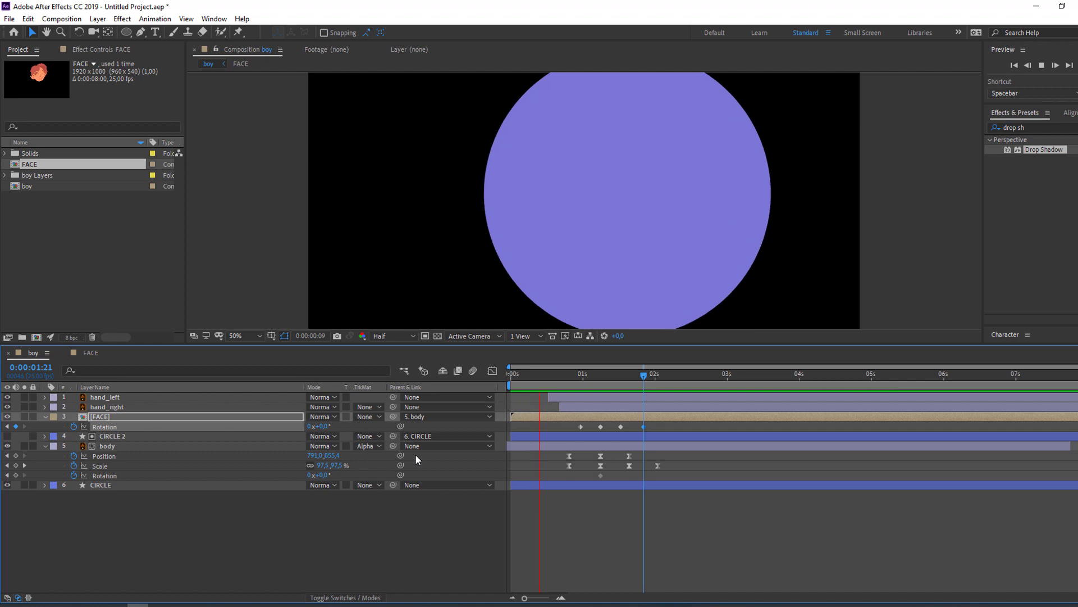
left_click_drag(640, 433, 573, 428)
right_click(582, 426)
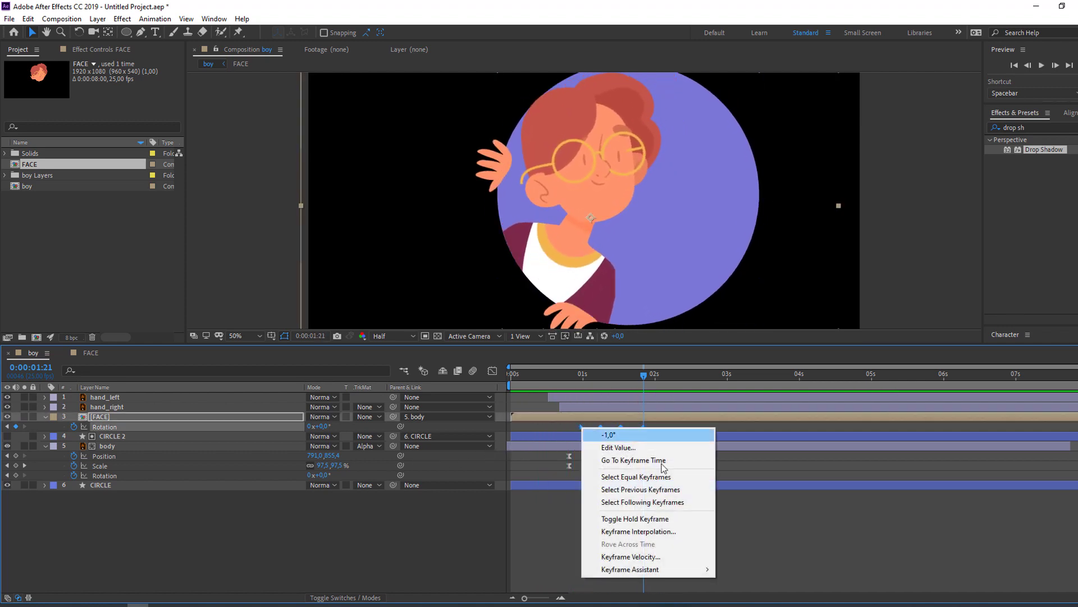
mouse_move(666, 570)
left_click(740, 494)
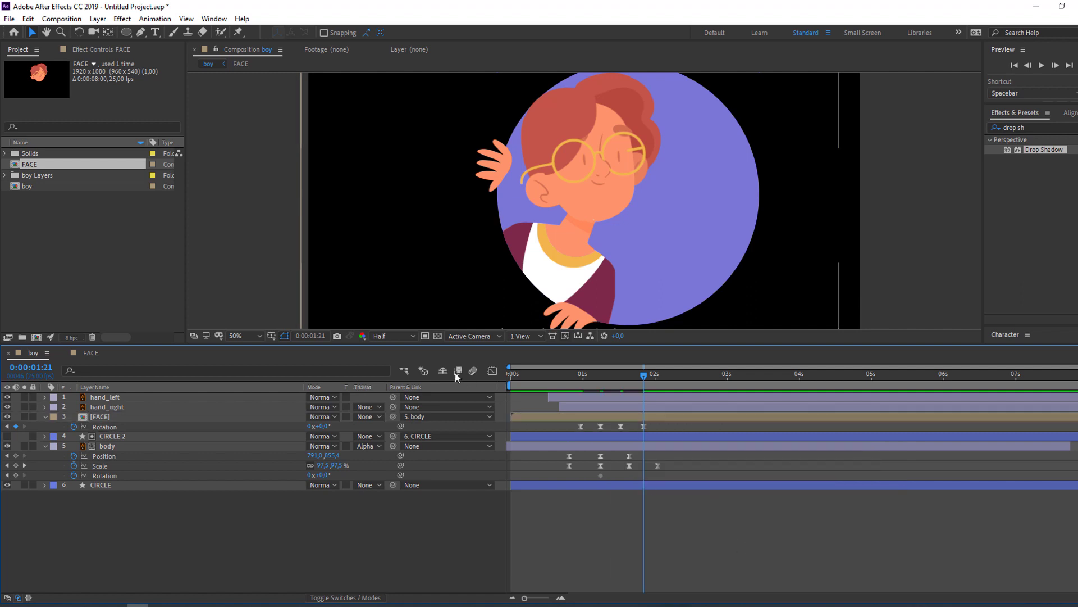
key("space")
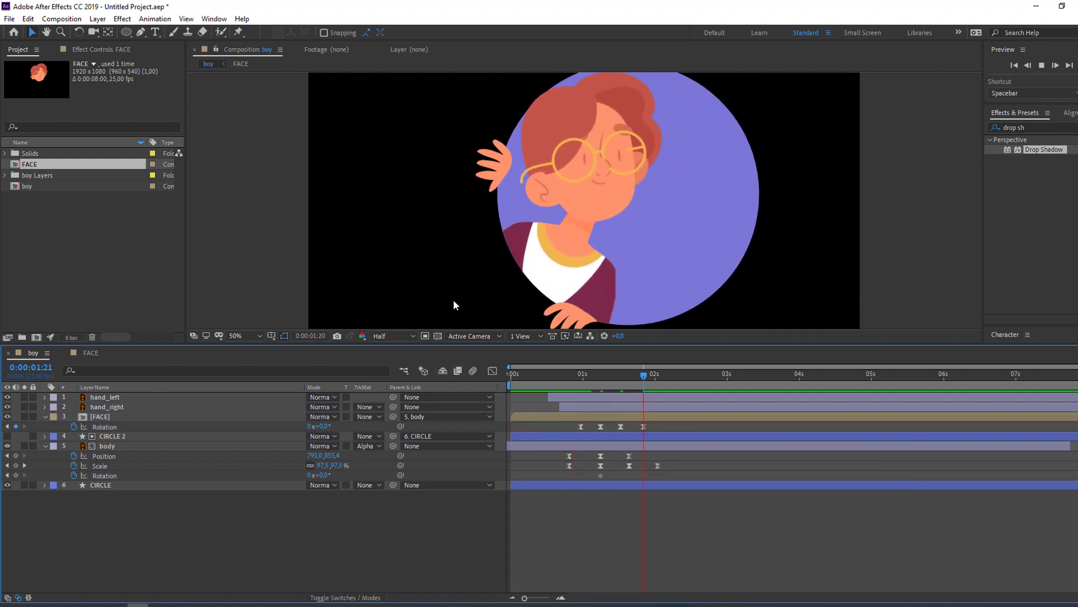
key("space")
Shift the head tilt slightly earlier and check its timing through 0:00:02:02.
left_click_drag(585, 425, 570, 425)
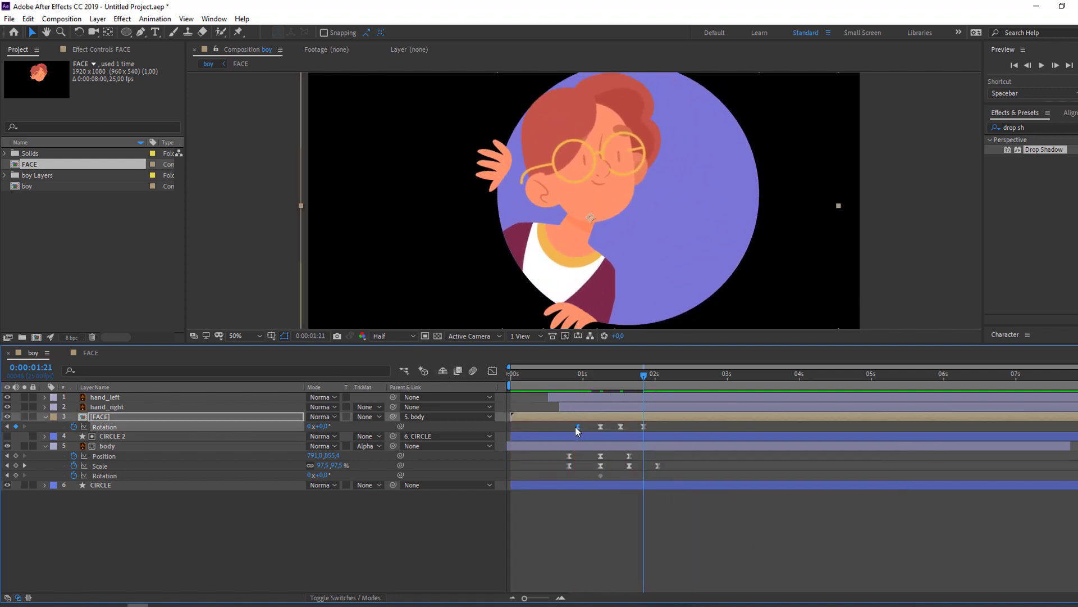
key("space")
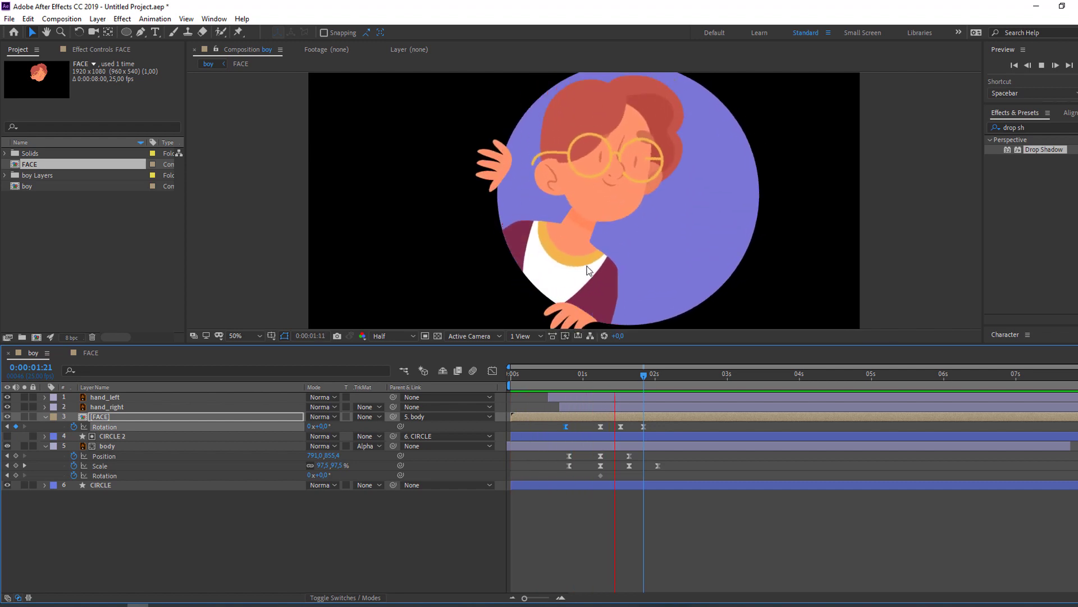
scroll(615, 256, "down", 2)
key("space")
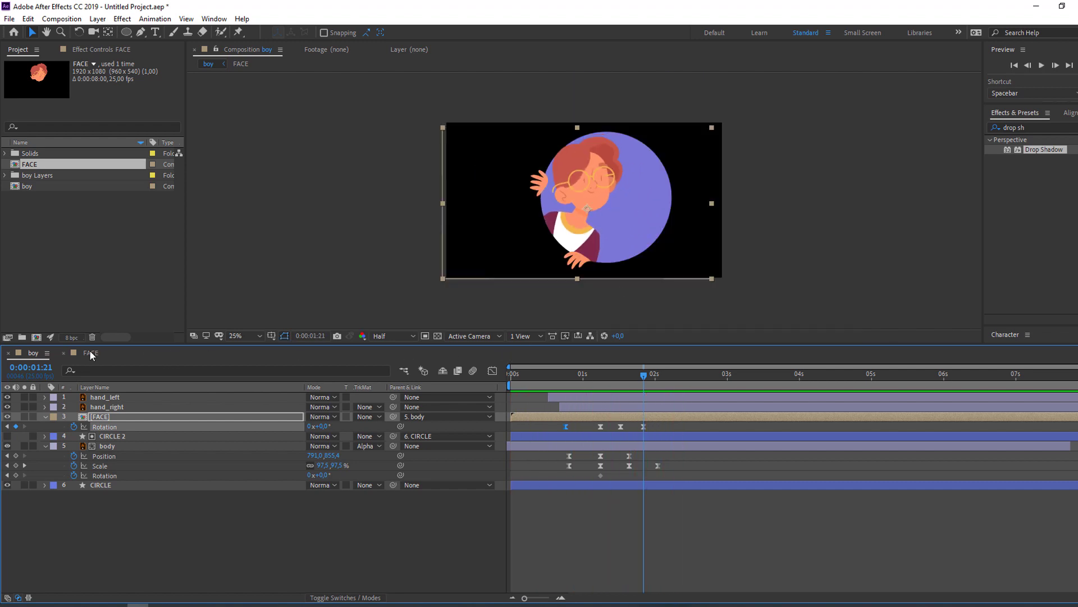
left_click_drag(564, 379, 646, 380)
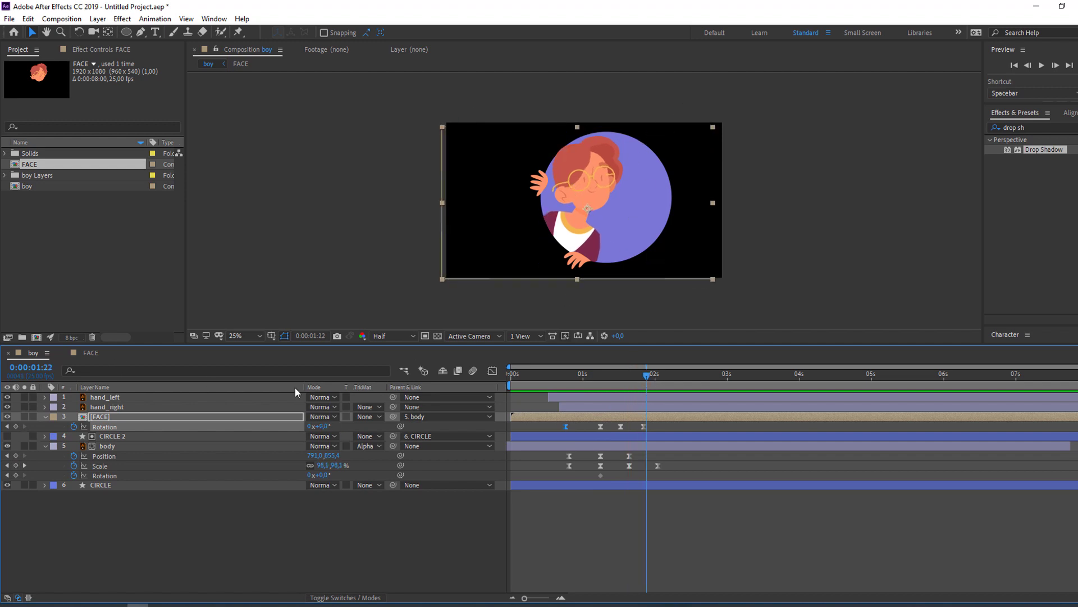
left_click(660, 377)
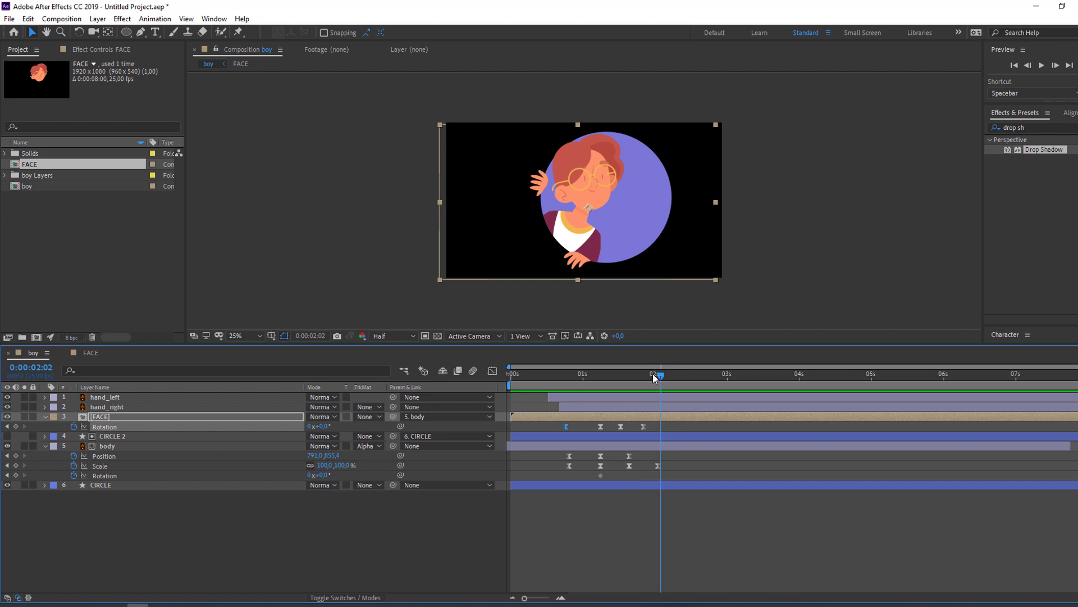
left_click(88, 353)
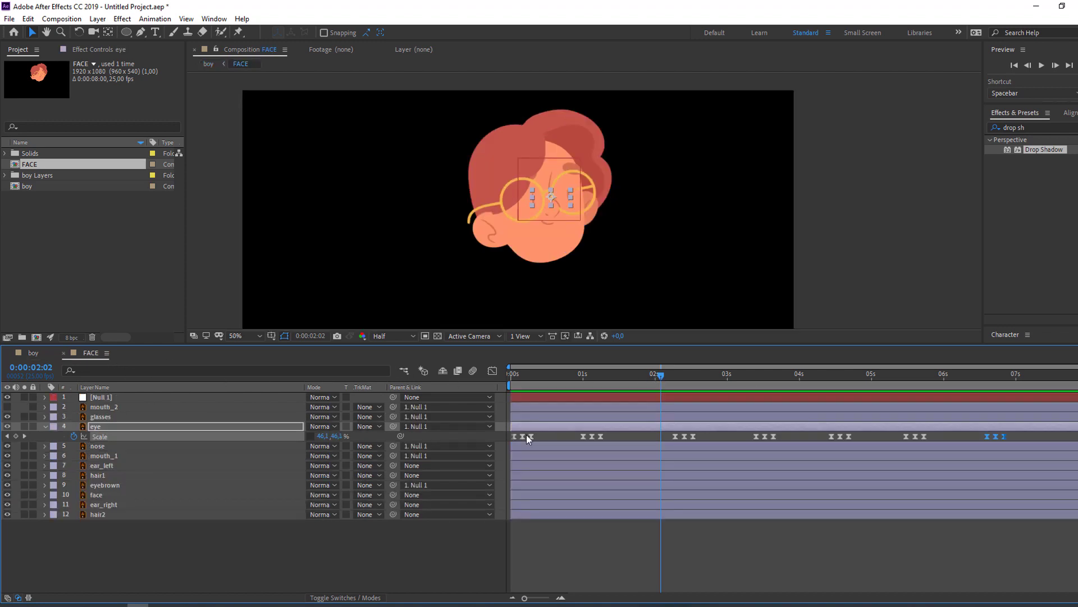
Keyframe Null 1's Position so it moves down and right between 2:02 and 2:12.
left_click(103, 399)
key("p")
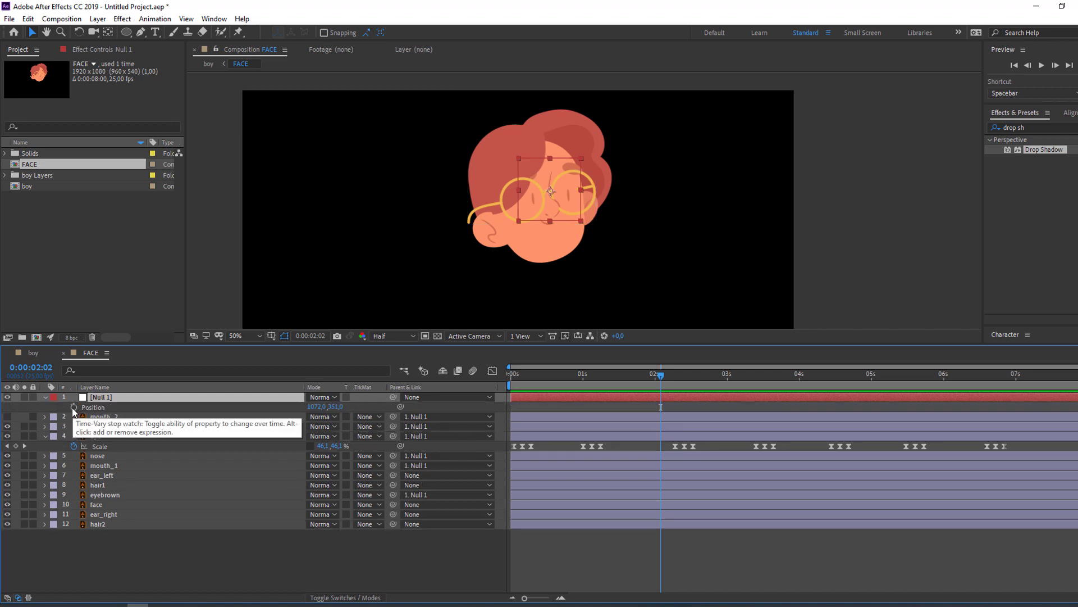
left_click(74, 408)
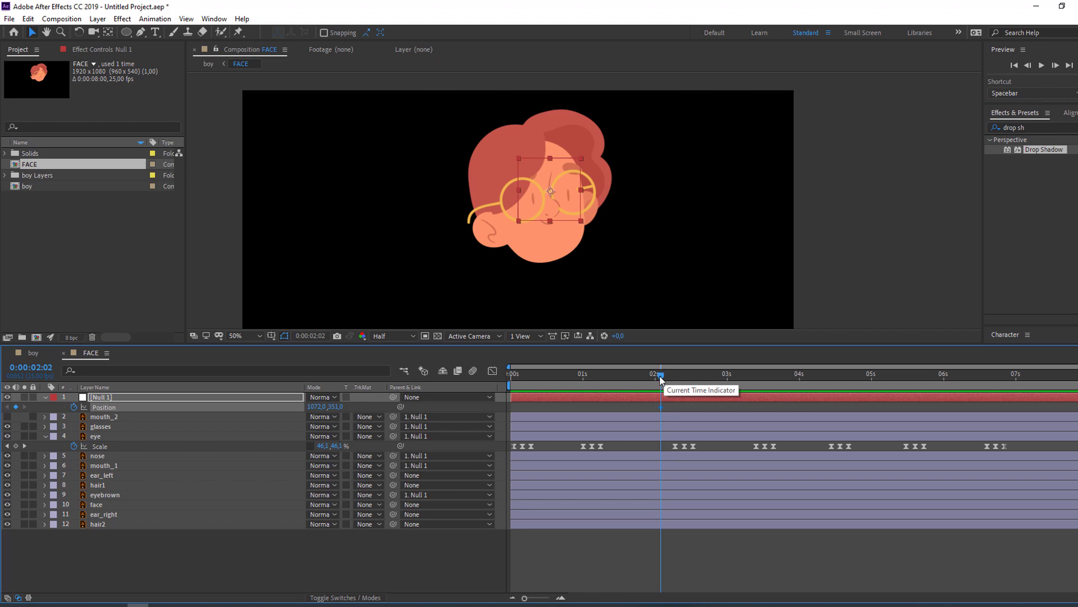
left_click_drag(660, 375, 689, 377)
key("slash")
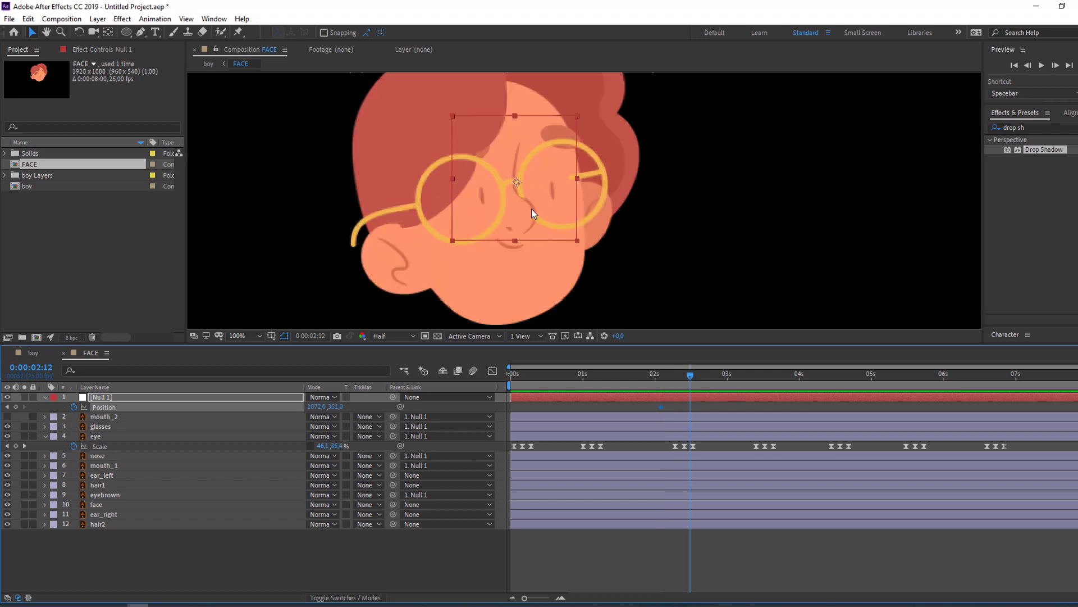
left_click_drag(539, 207, 555, 253)
left_click_drag(513, 286, 505, 234)
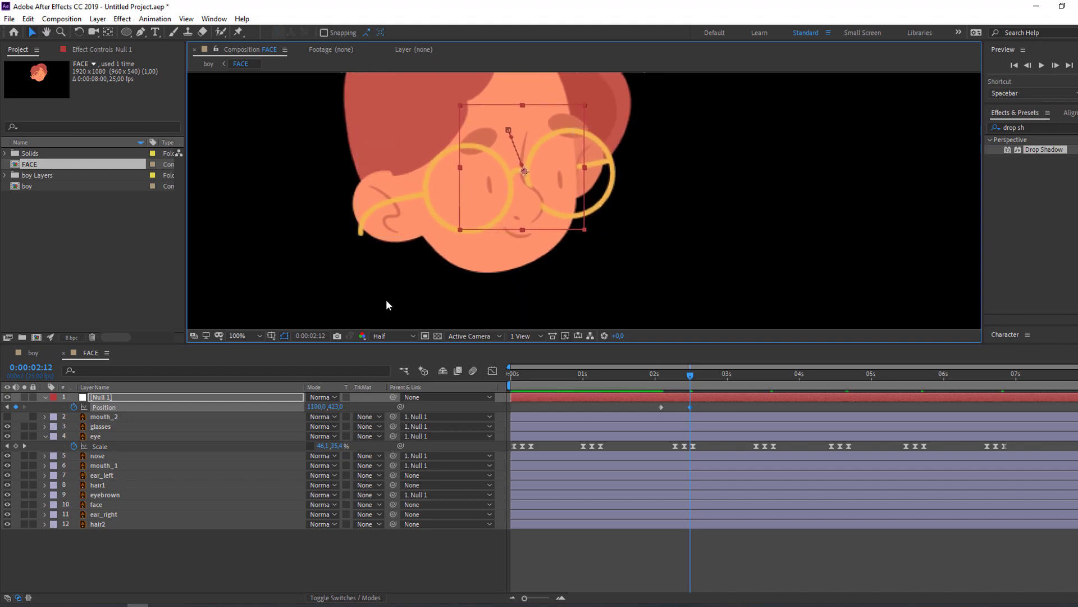
scroll(429, 253, "down", 1)
scroll(436, 261, "up", 1)
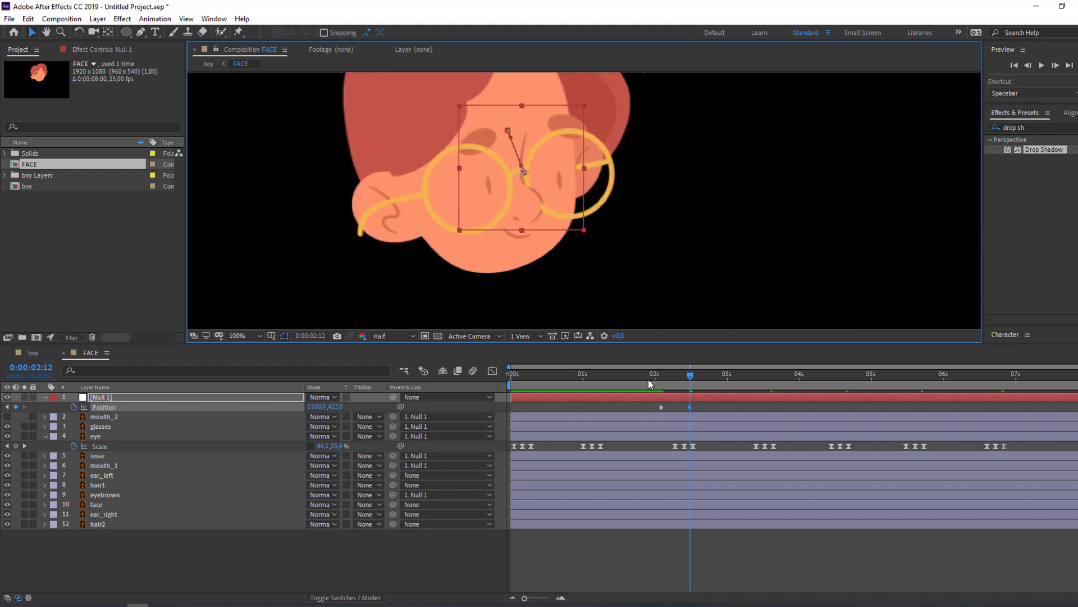
Keyframe the glasses' Position to shift down-right with Null 1, then zoom the viewer back to 50%.
left_click(107, 428)
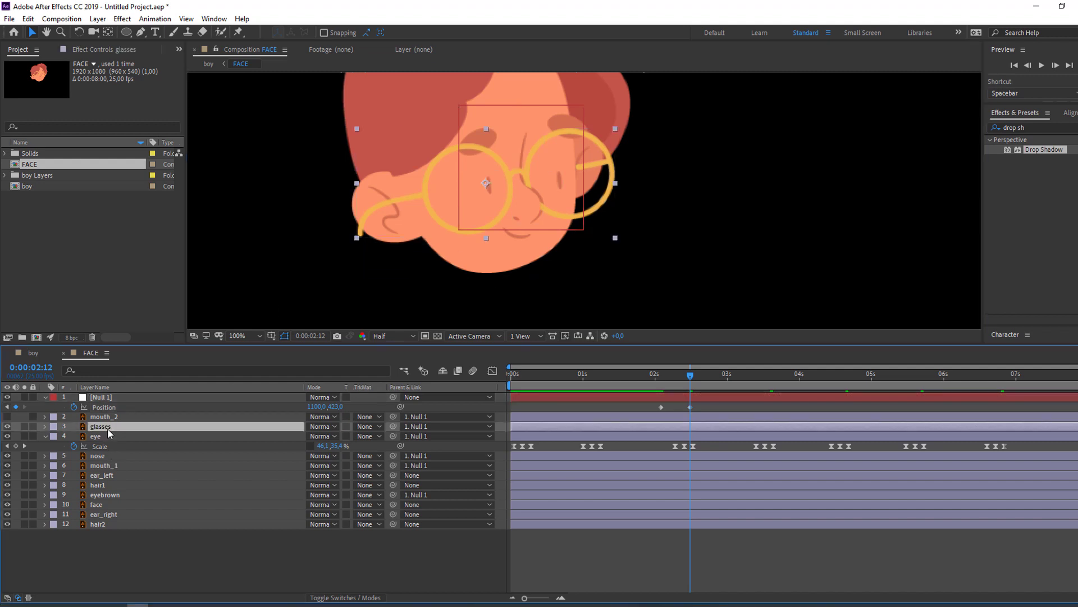
key("p")
mouse_move(682, 379)
left_mouse_down()
mouse_move(657, 379)
mouse_move(692, 376)
left_mouse_up()
left_click(74, 436)
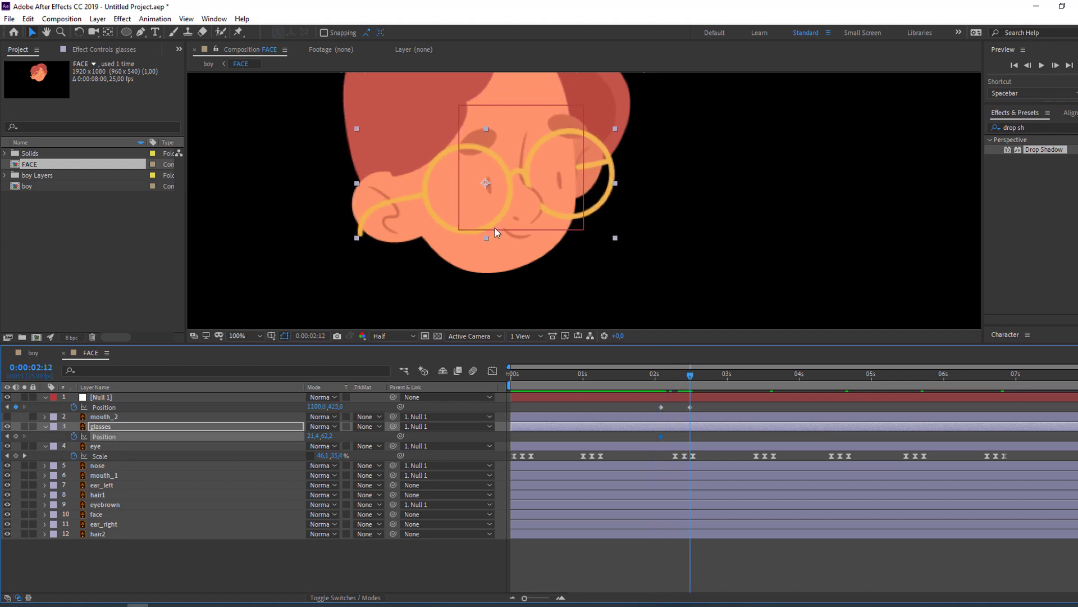
left_click_drag(517, 196, 523, 197)
mouse_move(675, 376)
left_mouse_down()
mouse_move(688, 372)
mouse_move(663, 375)
left_mouse_up()
key("comma")
key("comma")
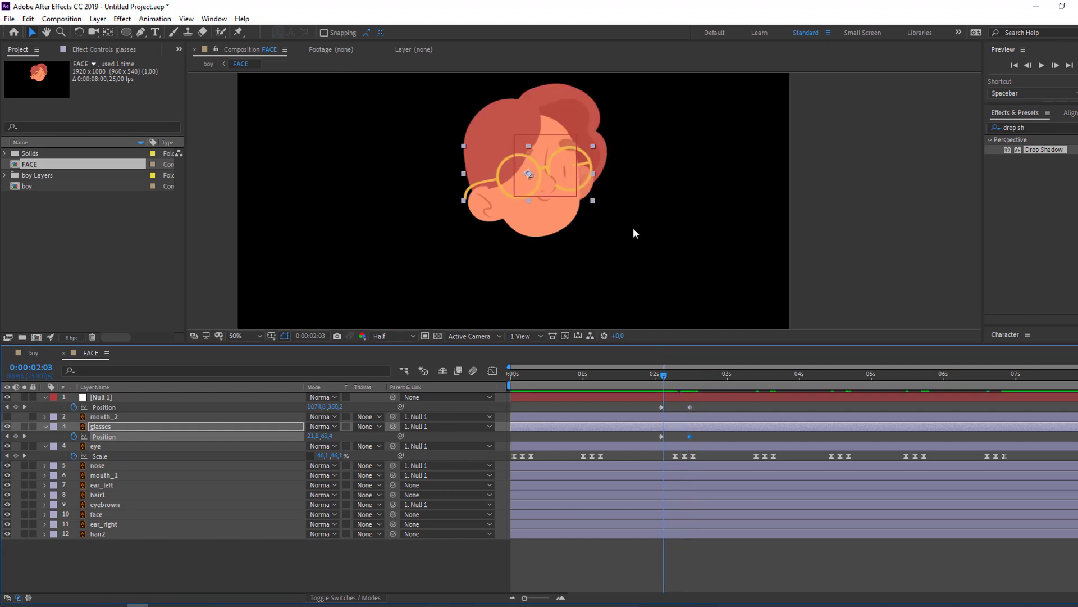
left_click(493, 119)
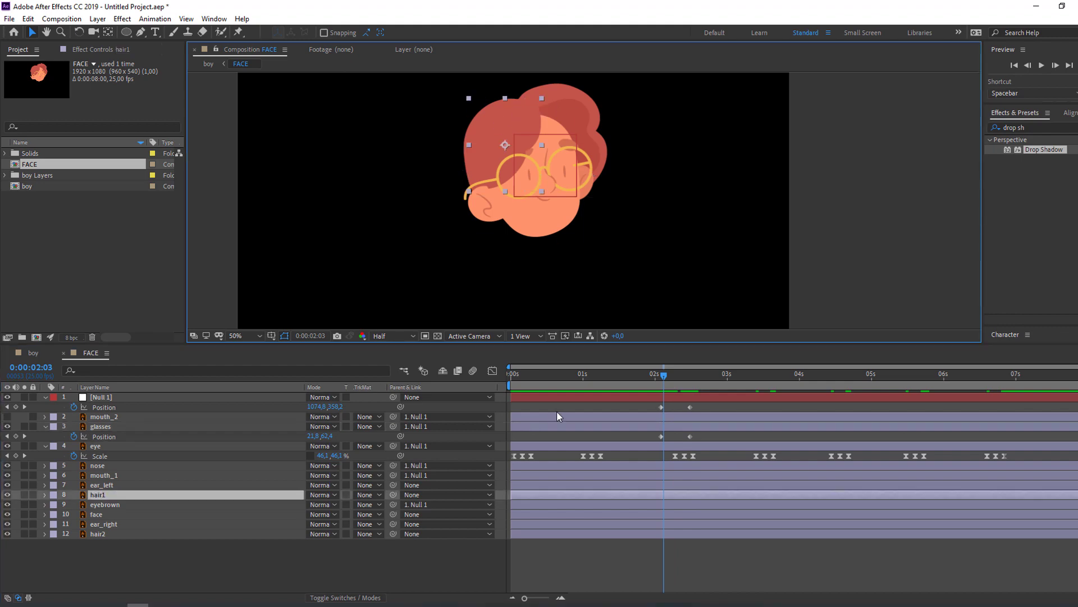
Keyframe hair1's Position from 2:02 to 2:12, nudging it slightly down and right.
left_click_drag(479, 155, 467, 153)
key("ctrl+z")
left_click_drag(667, 375, 660, 377)
key("p")
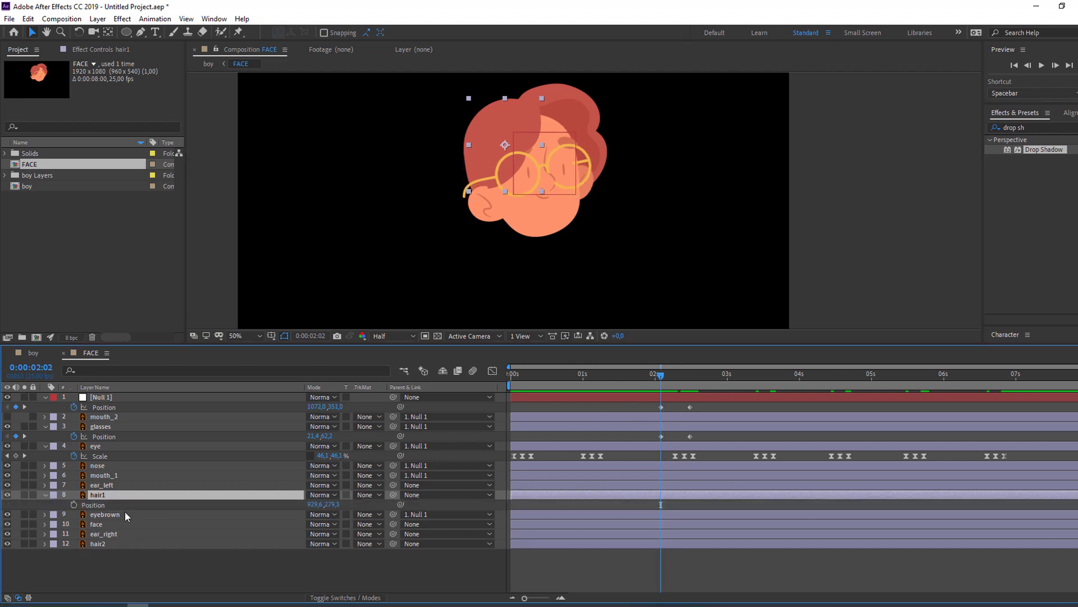
left_click(74, 504)
left_click_drag(656, 383, 690, 375)
key("period")
left_click_drag(438, 137, 478, 158)
key("v")
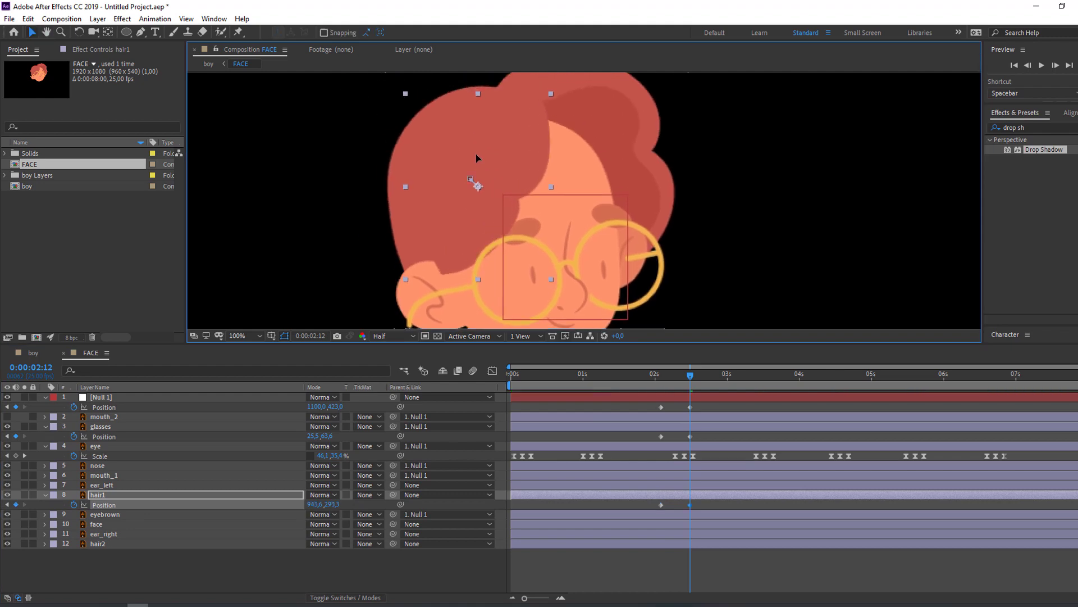
key("comma")
left_click_drag(690, 380, 658, 387)
Keyframe hair2's Position from 2:02 to 2:13, moving it down from 1046.1,260.9 to 1046.1,276.9.
left_click(596, 146)
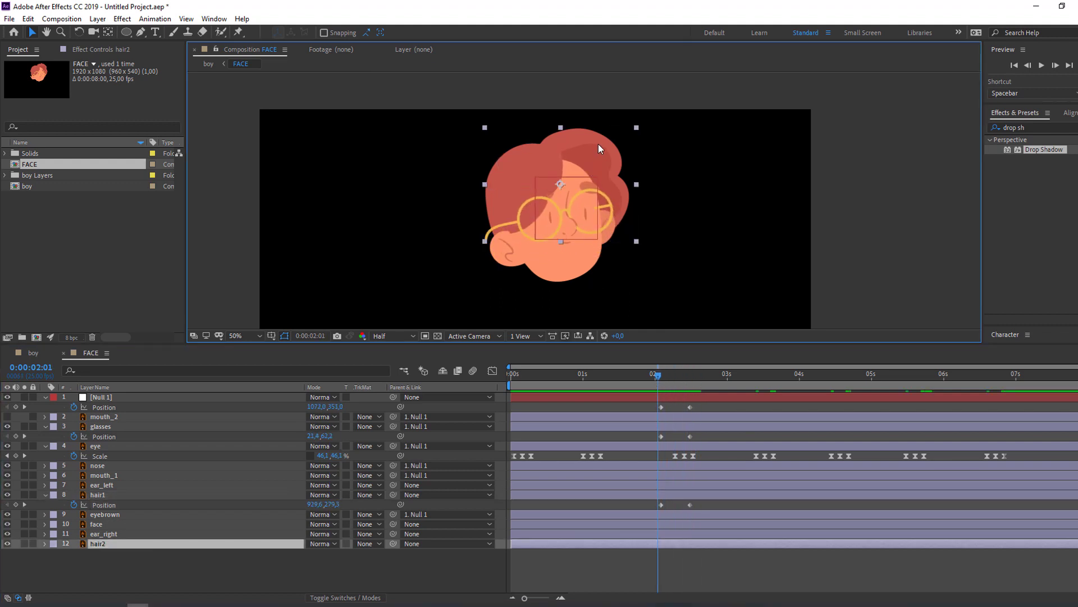
key("p")
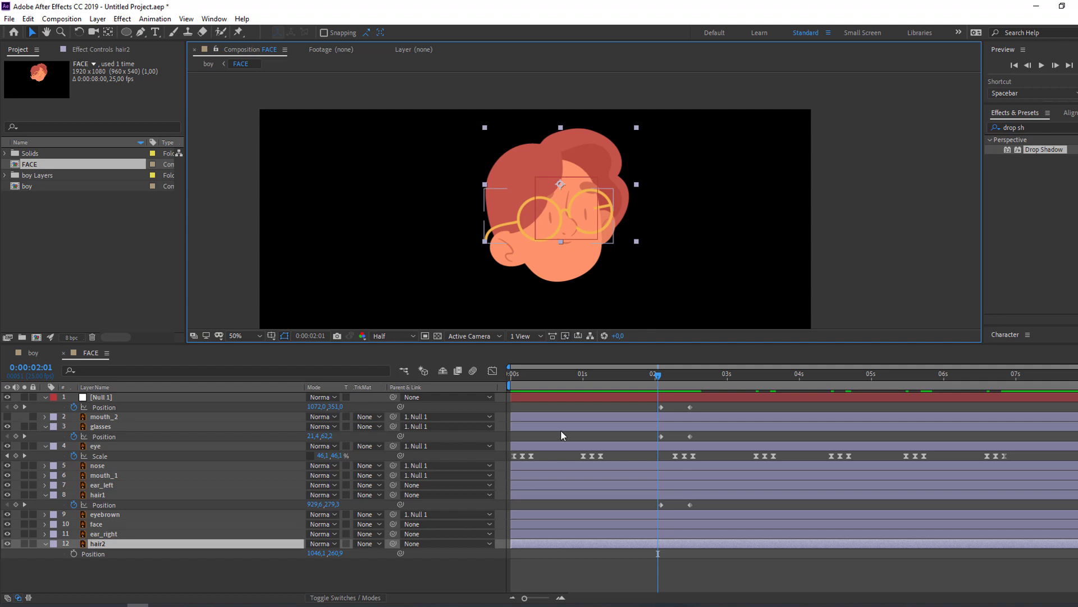
left_click(661, 378)
left_click(73, 553)
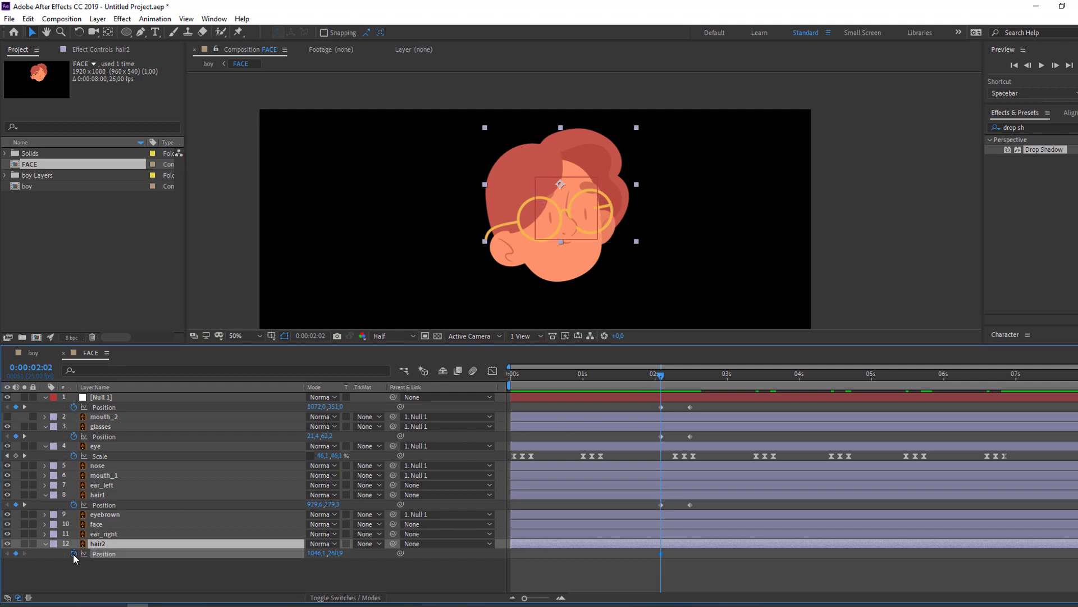
left_click_drag(647, 373, 693, 374)
left_click(606, 177)
key("Down")
key("Down")
key("Down")
key("Down")
key("Down")
key("Down")
key("Down")
key("Down")
key("Left")
key("Right")
left_click_drag(652, 383, 645, 560)
Apply Easy Ease to the Null 1, glasses, hair1 and hair2 Position keyframes and preview from about 1:20.
right_click(662, 558)
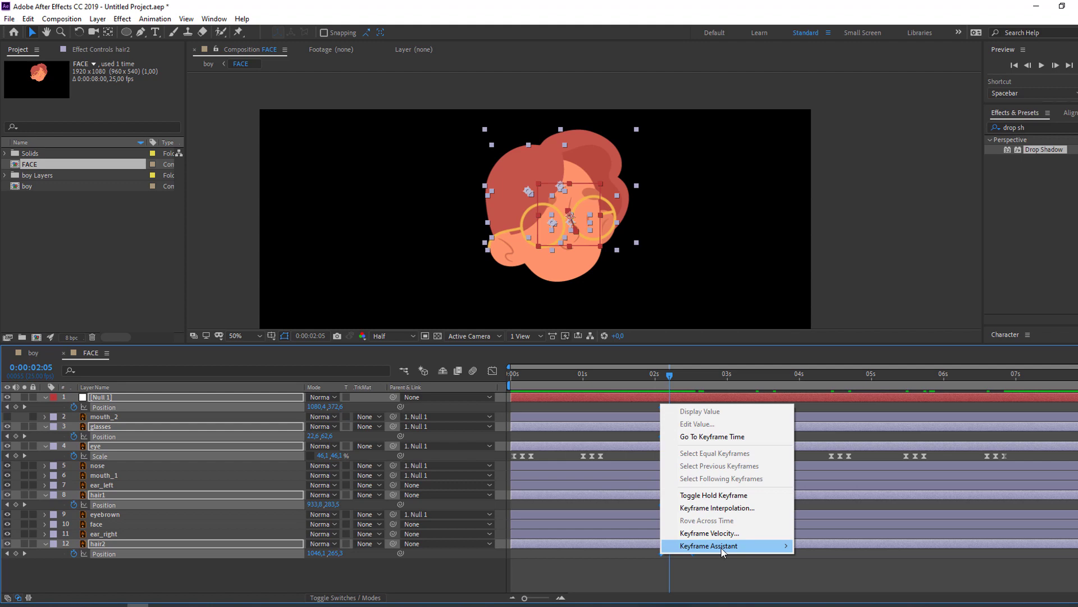
mouse_move(721, 548)
left_click(830, 470)
left_click(755, 579)
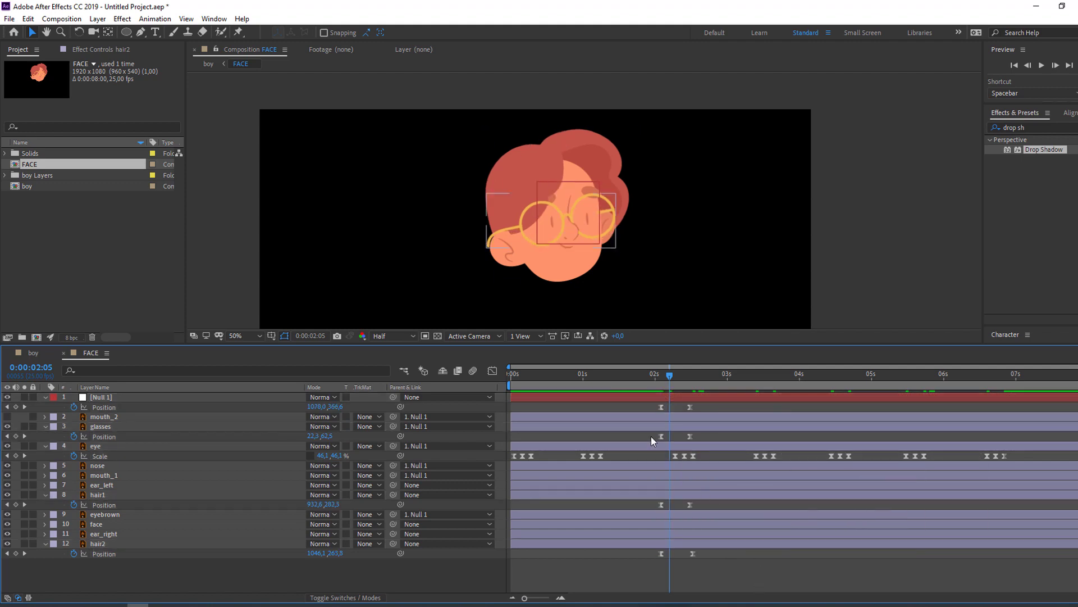
left_click_drag(509, 385, 638, 386)
key("space")
key("comma")
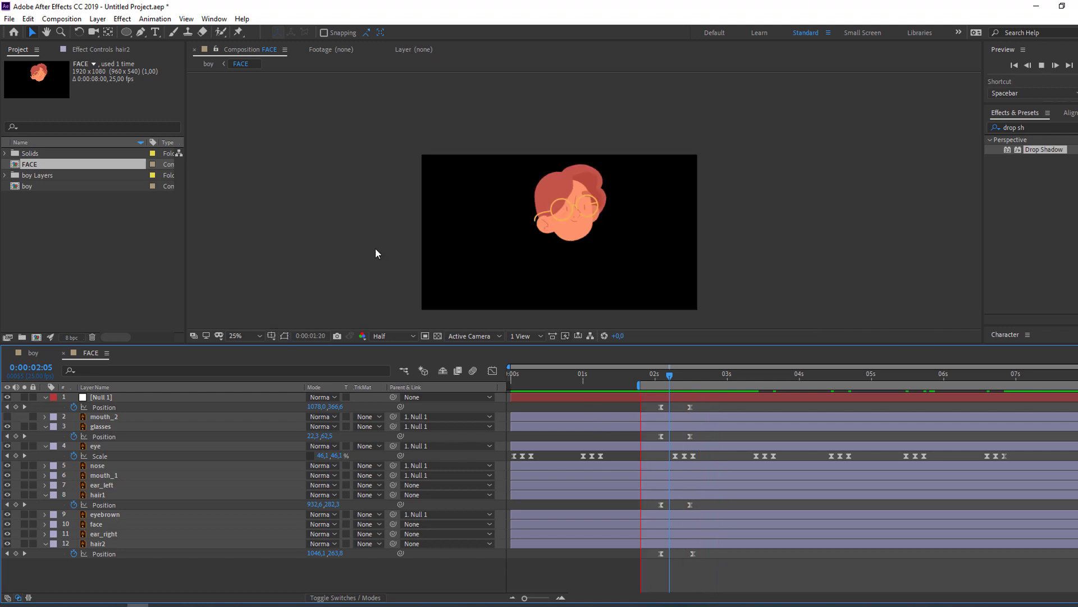
key("period")
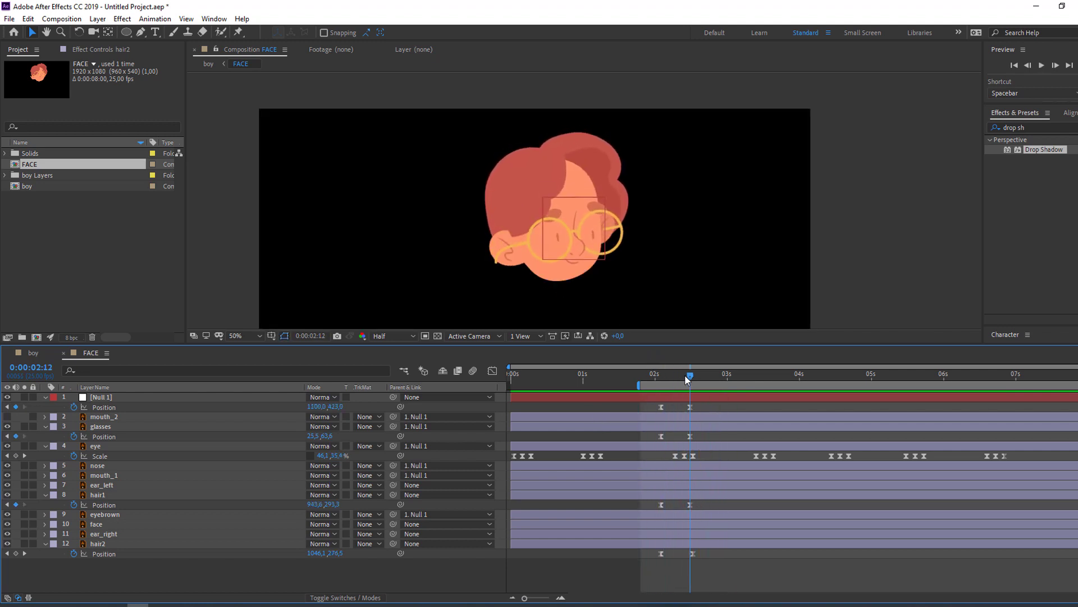
key("space")
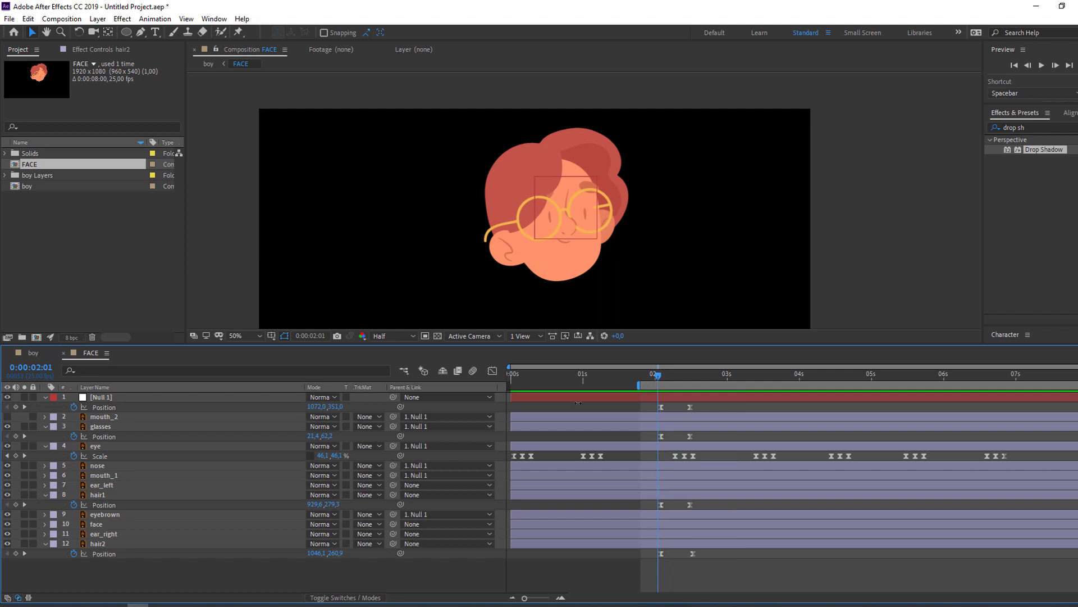
Set starting Position keyframes on both ear_left and ear_right at 2:02.
left_click(102, 534)
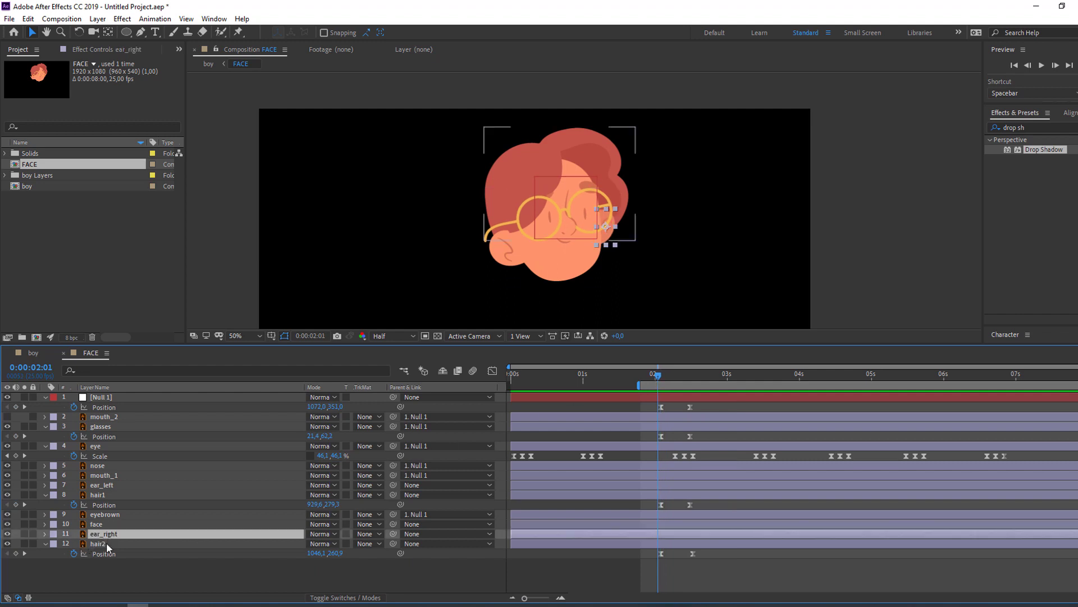
left_click(110, 487, "ctrl")
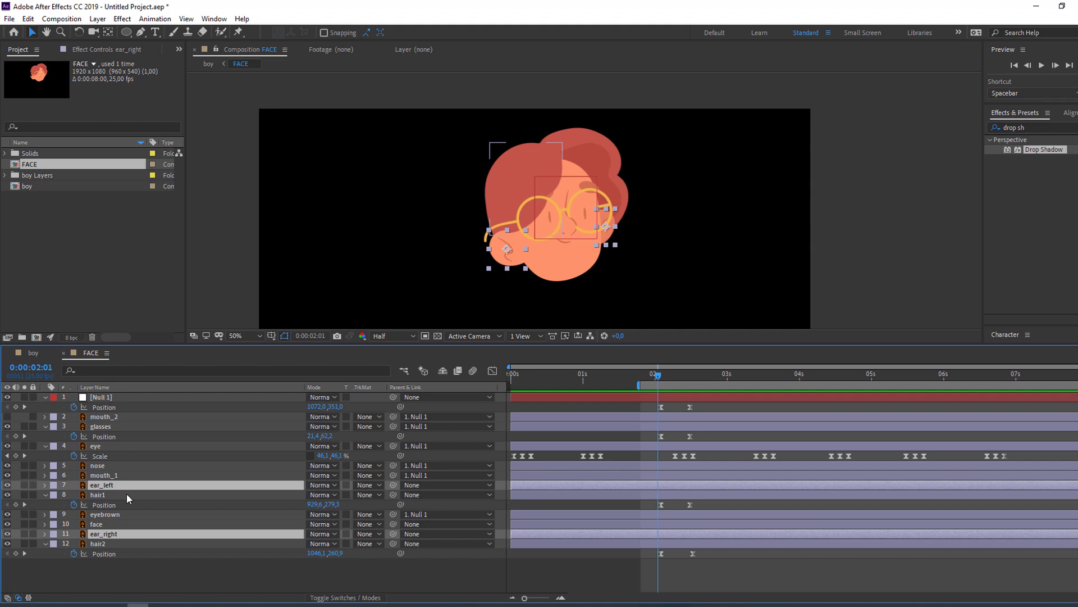
key("p")
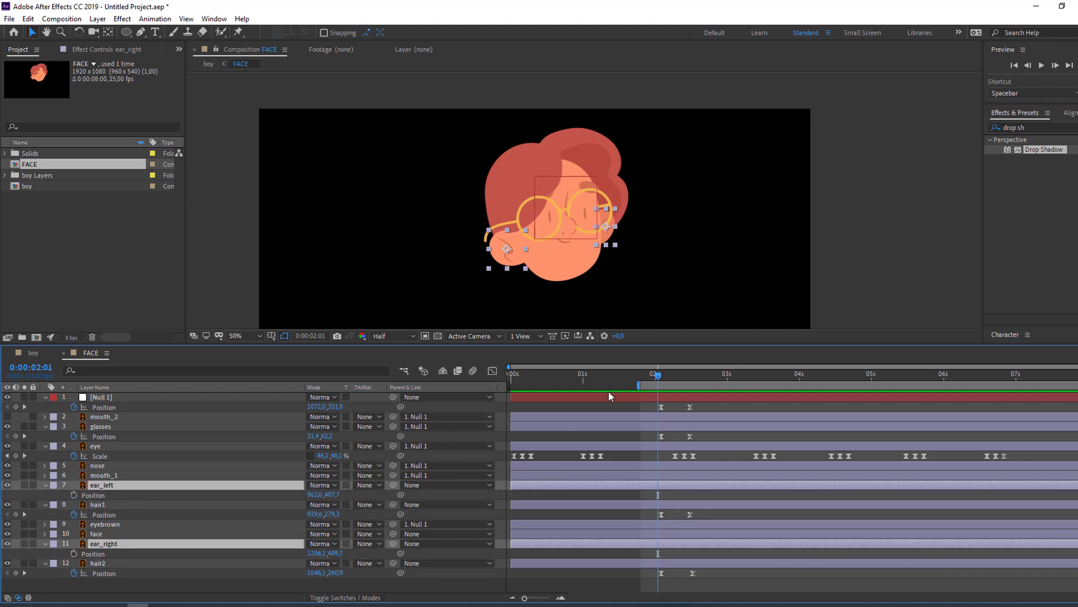
left_click(660, 377)
key("alt+shift+p")
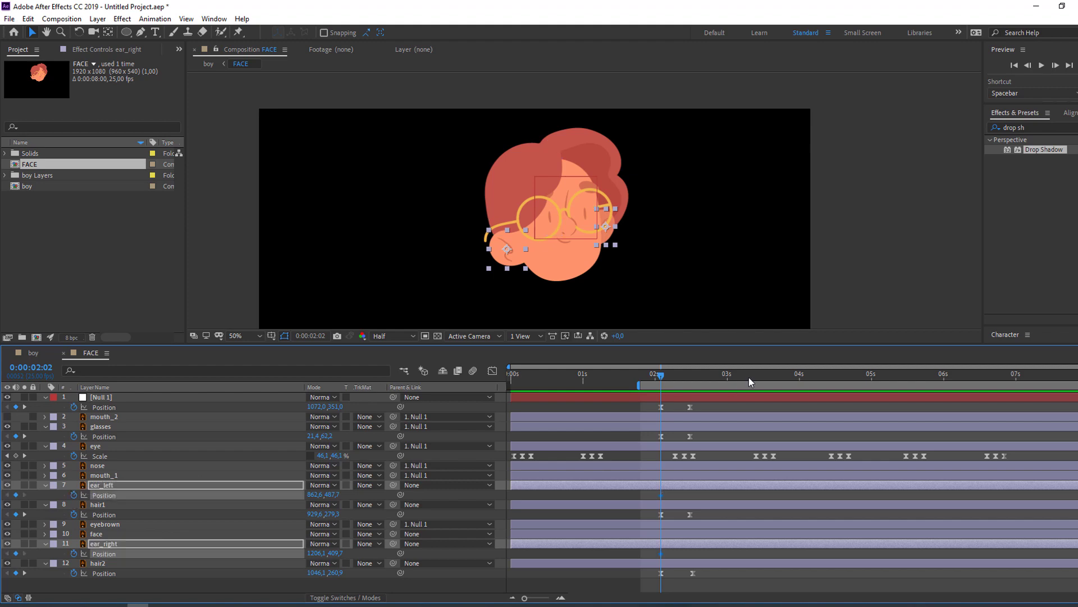
At 2:12, move ear_left down about 20 px.
left_click_drag(680, 380, 690, 381)
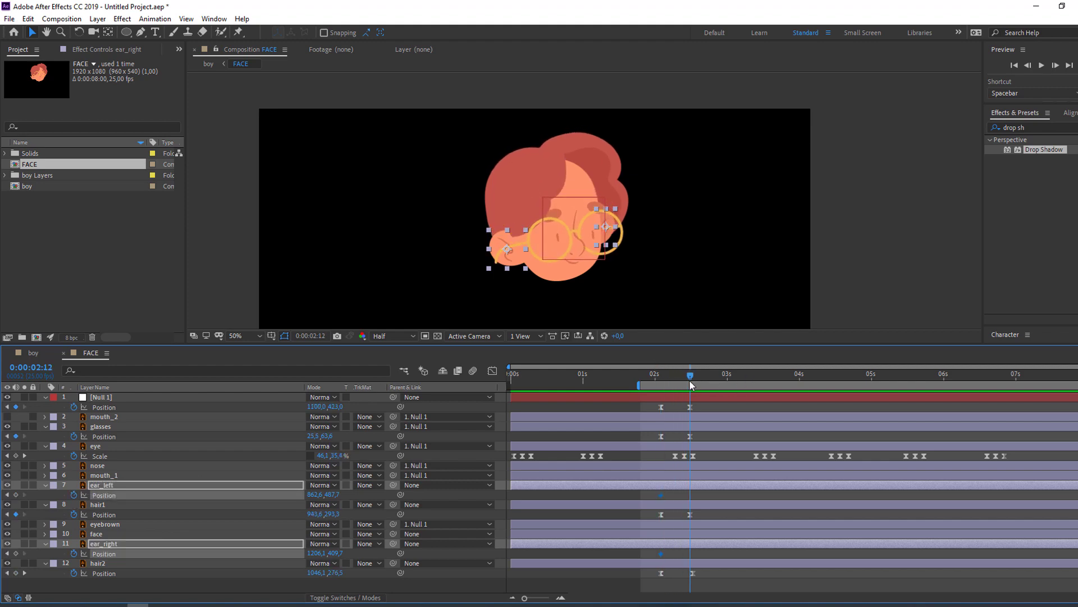
left_click(302, 585)
scroll(557, 296, "up", 1)
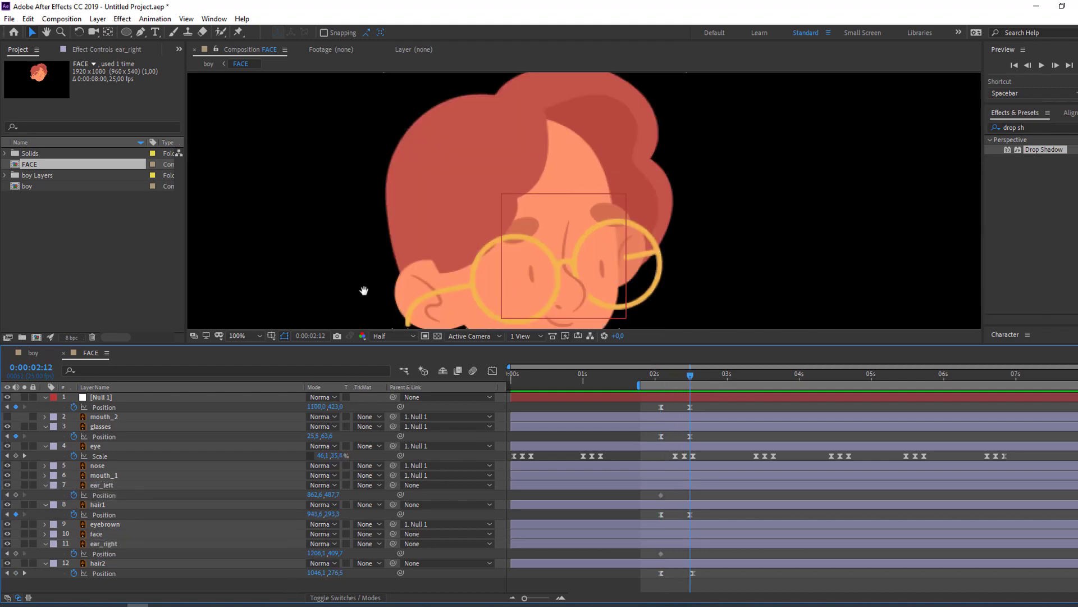
left_click_drag(403, 304, 455, 217)
left_click(461, 226)
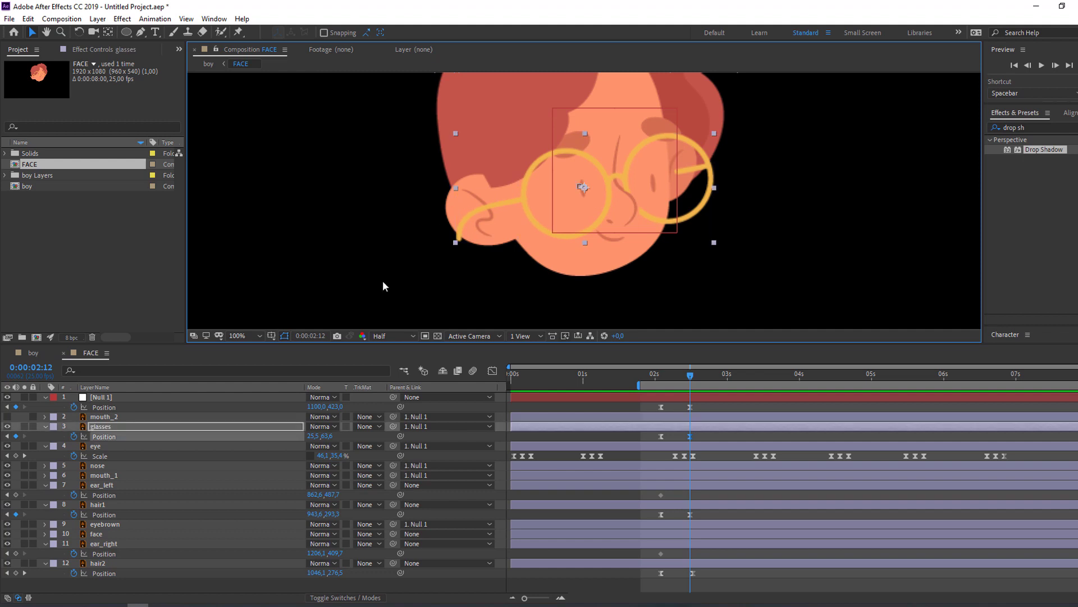
left_click(110, 543)
left_click(102, 487)
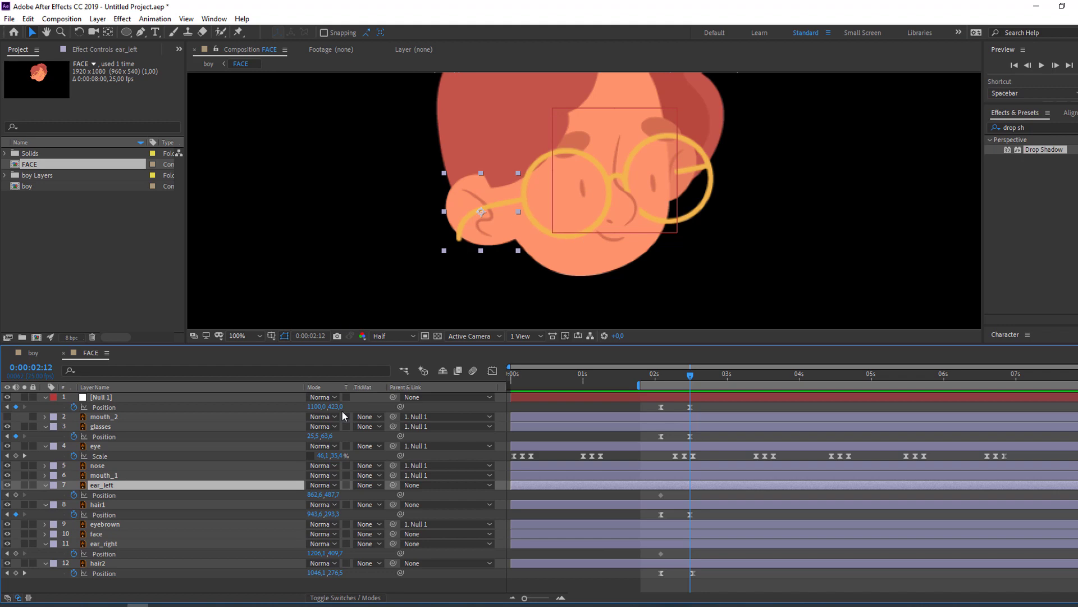
left_click_drag(467, 195, 473, 214)
Keyframe ear_left's Rotation from 0° at 2:02 to about -4° at 2:12.
left_click(106, 486)
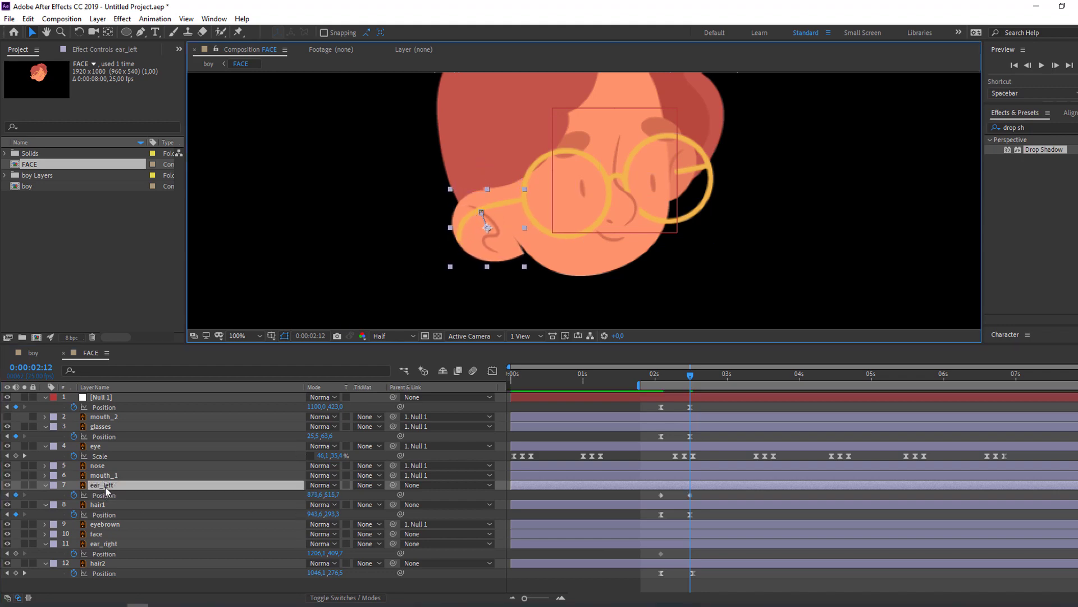
key("alt+shift+r")
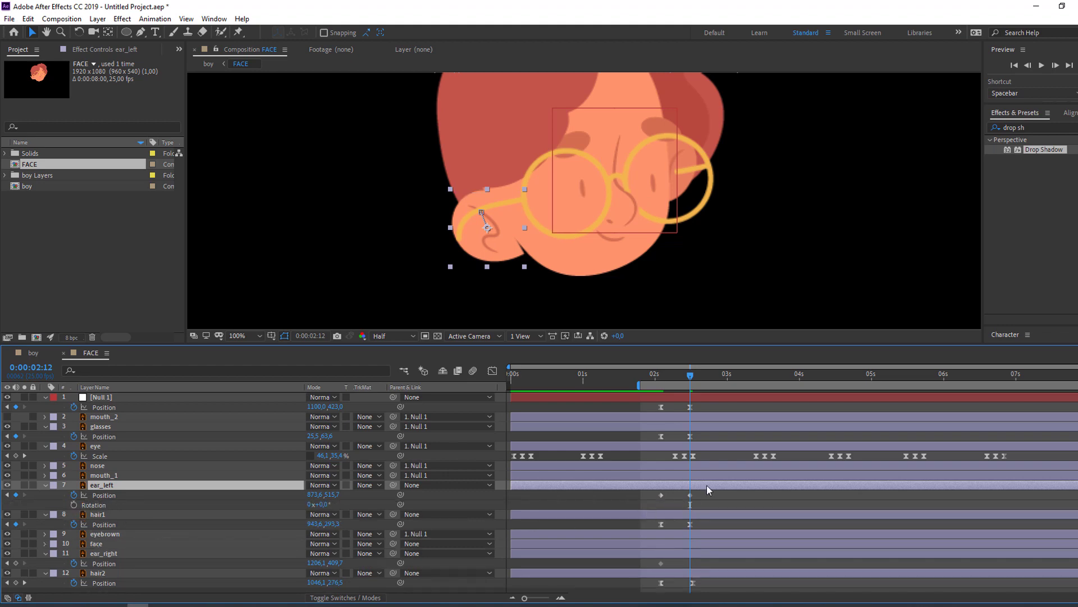
left_click_drag(685, 376, 661, 375)
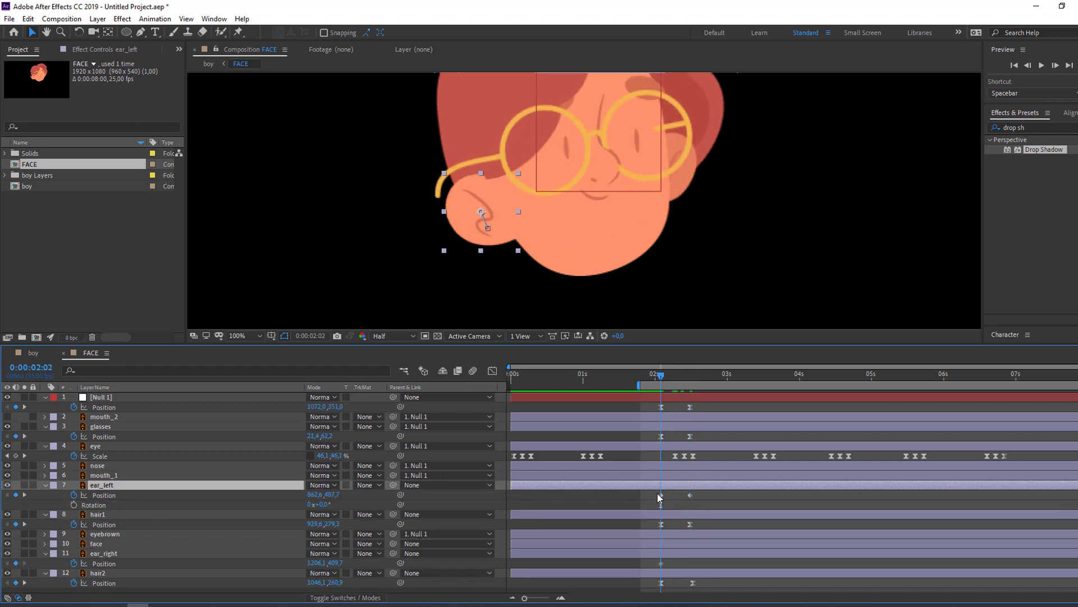
left_click(74, 505)
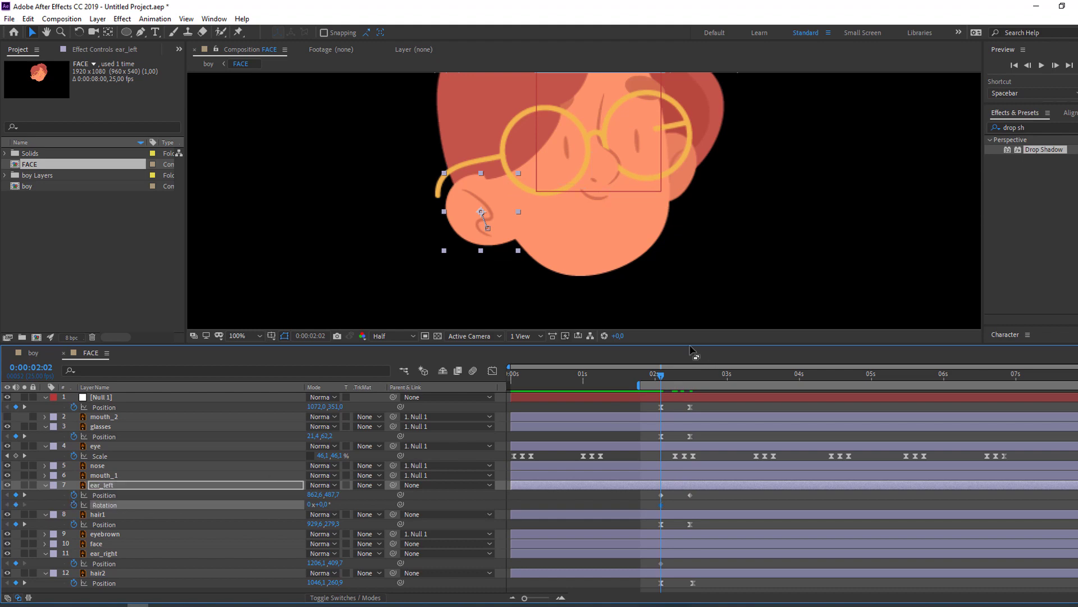
left_click_drag(662, 373, 690, 376)
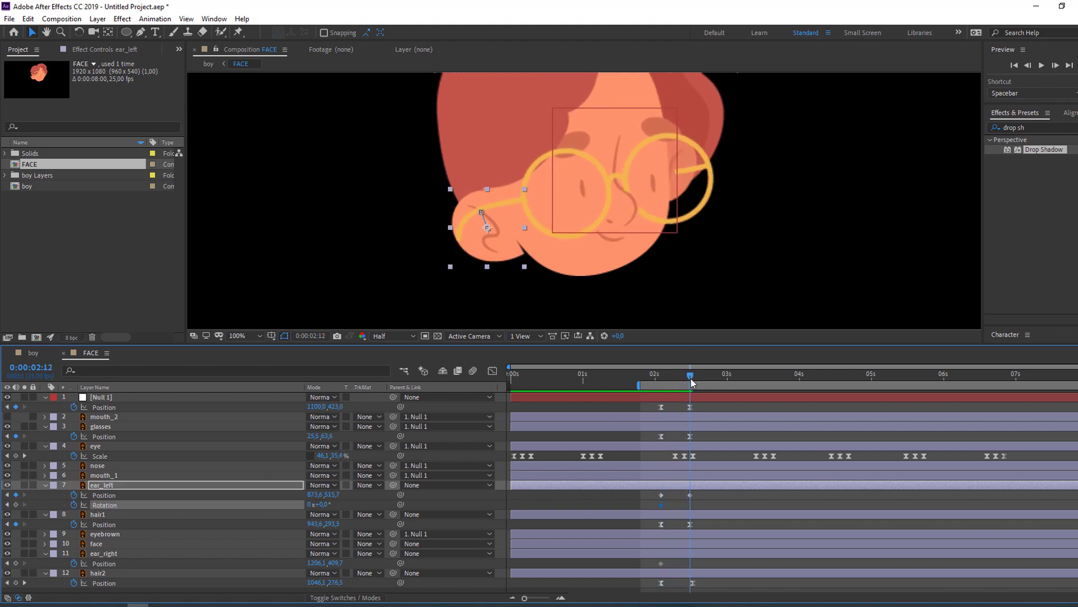
left_click_drag(327, 505, 319, 504)
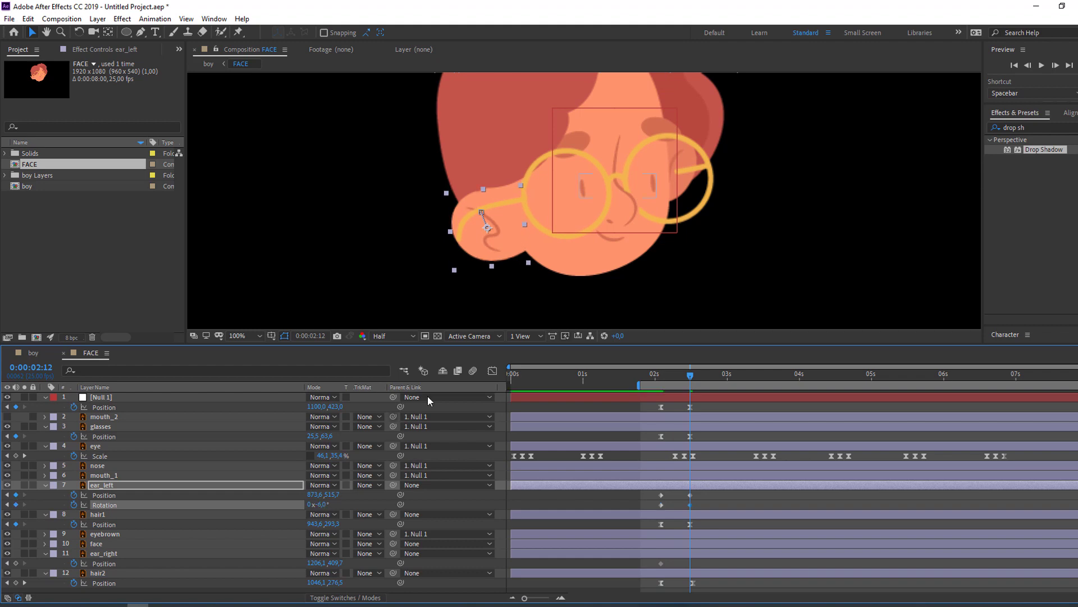
left_click_drag(483, 238, 484, 241)
mouse_move(660, 375)
left_mouse_down()
mouse_move(690, 375)
mouse_move(660, 375)
left_mouse_up()
left_click(116, 554)
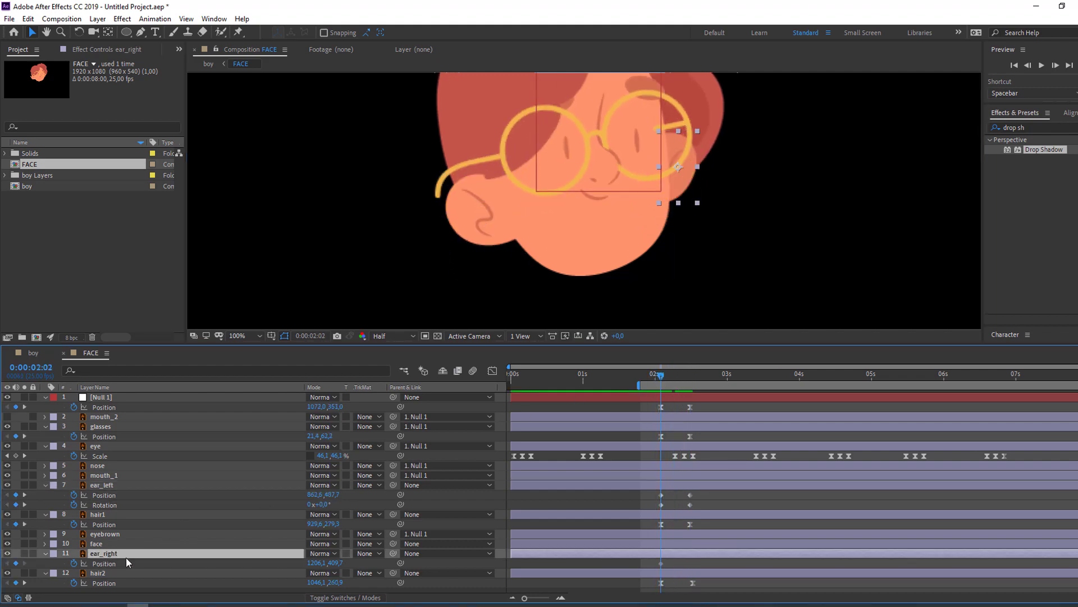
At 2:12, keyframe ear_right's Position lower to Y 440.7 (1206.1, 440.7).
key("shift+r")
left_click(207, 573)
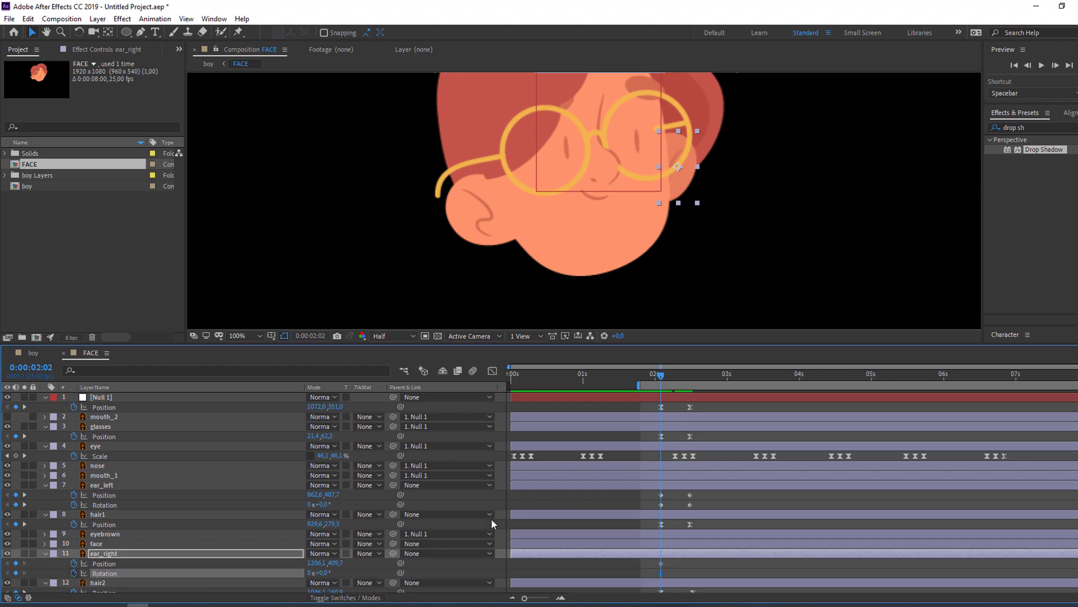
left_click_drag(665, 375, 690, 375)
left_click_drag(337, 563, 356, 559)
Preview the ear motion from 2:01 at 50% zoom, then return to the boy composition.
key("comma")
key("comma")
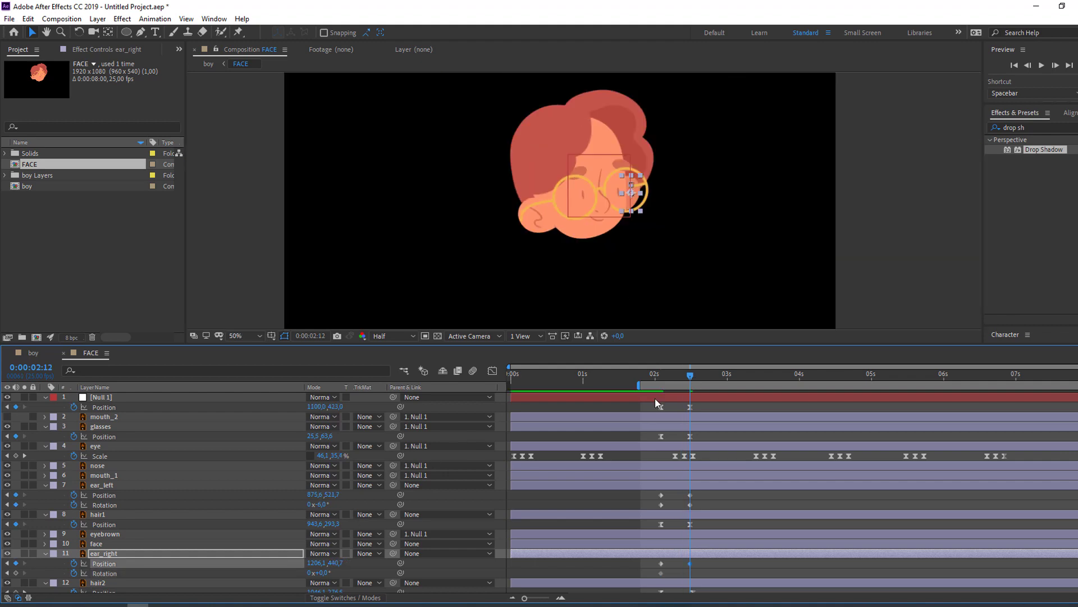
left_click(655, 376)
key("space")
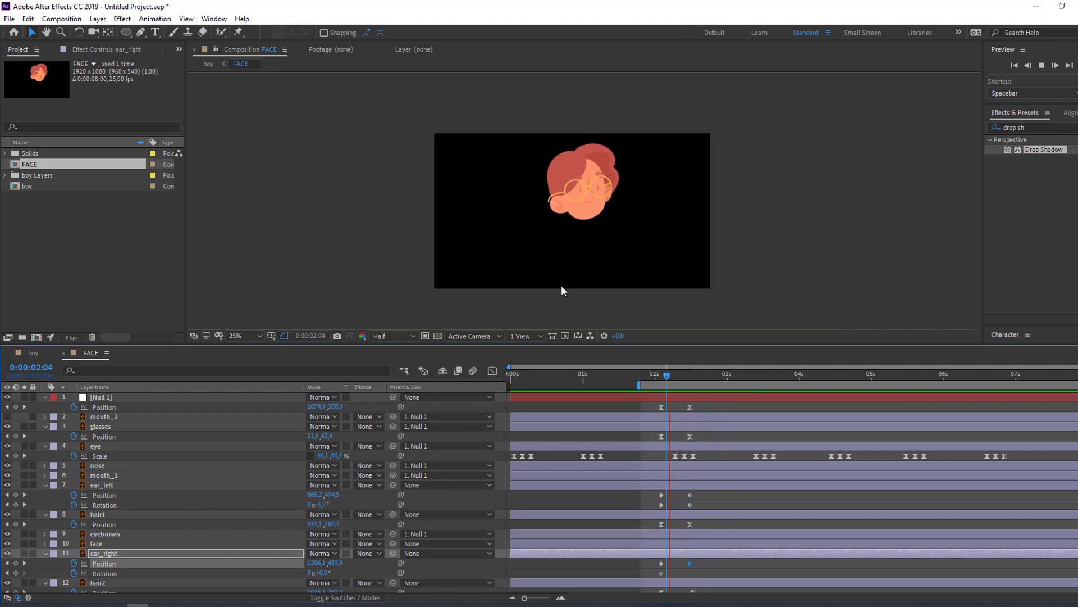
key("space")
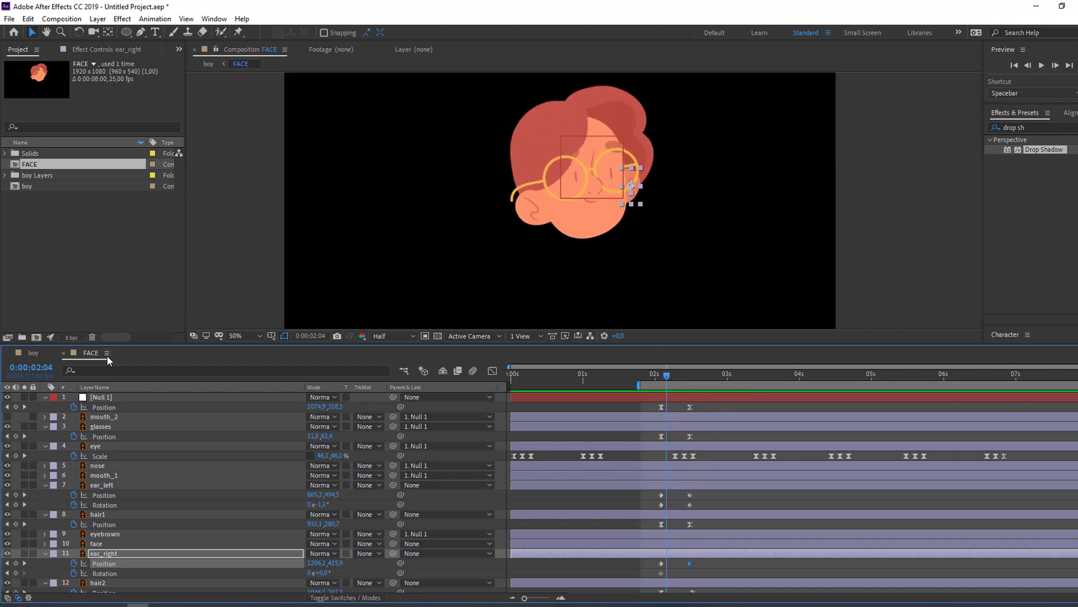
left_click(32, 352)
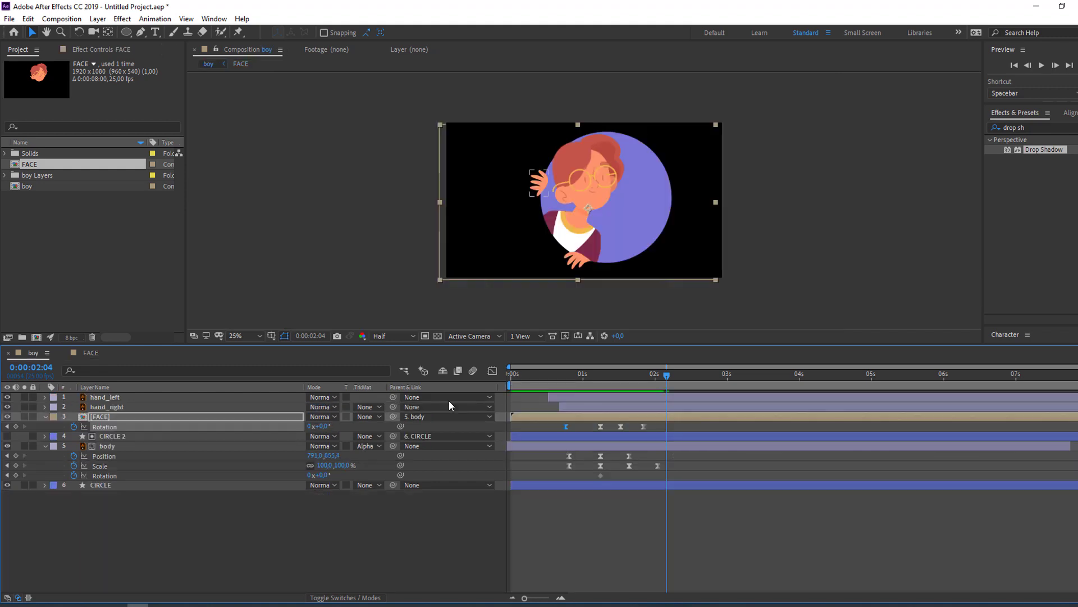
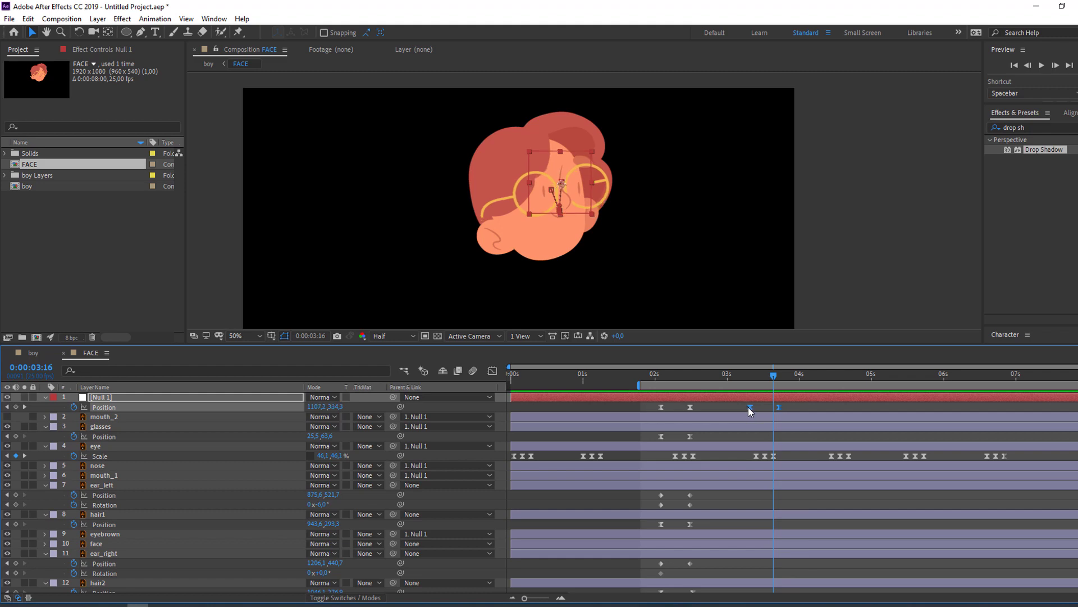
Preview the retimed Null 1 face turn, then park the time indicator at 3:05.
key("space")
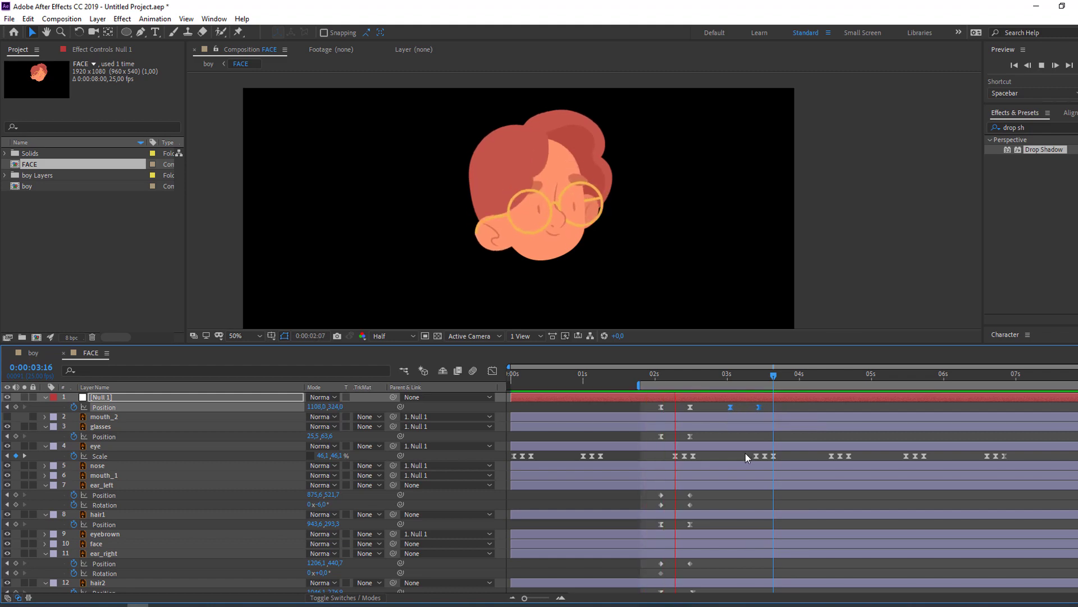
key("space")
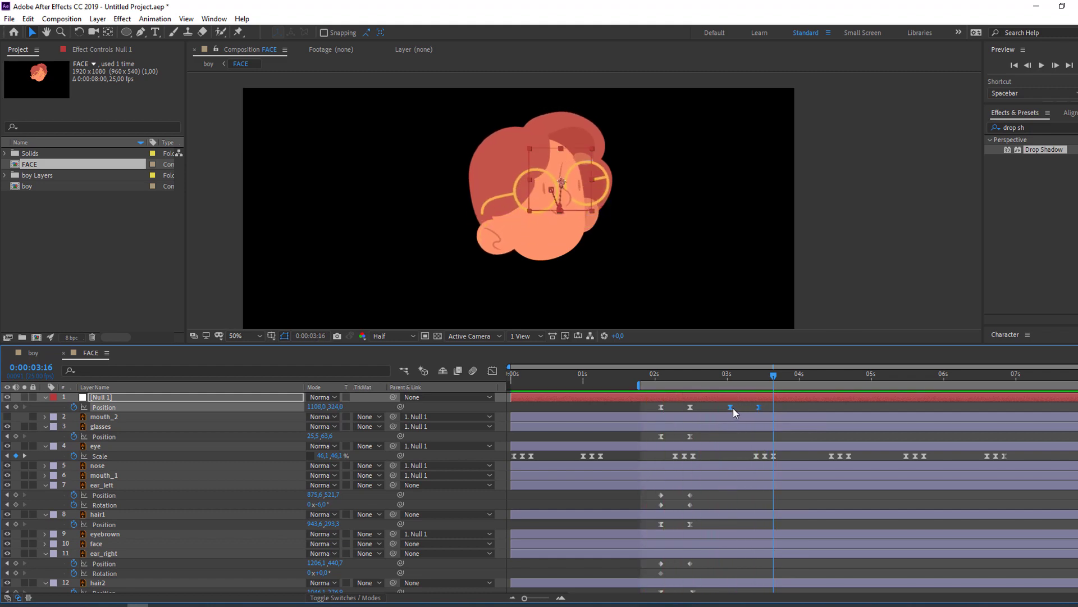
key("space")
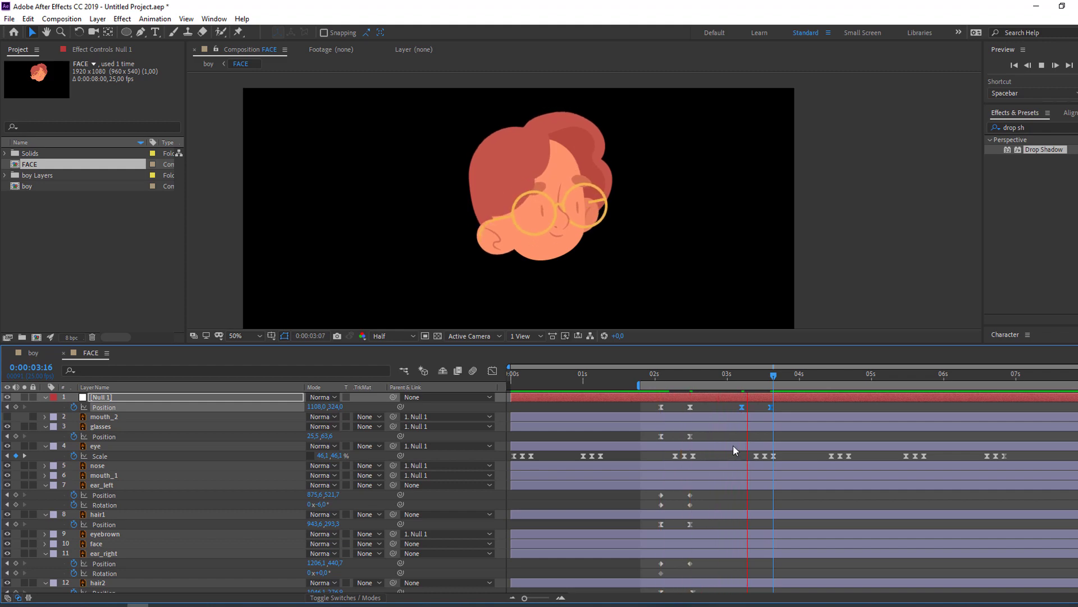
left_click(745, 376)
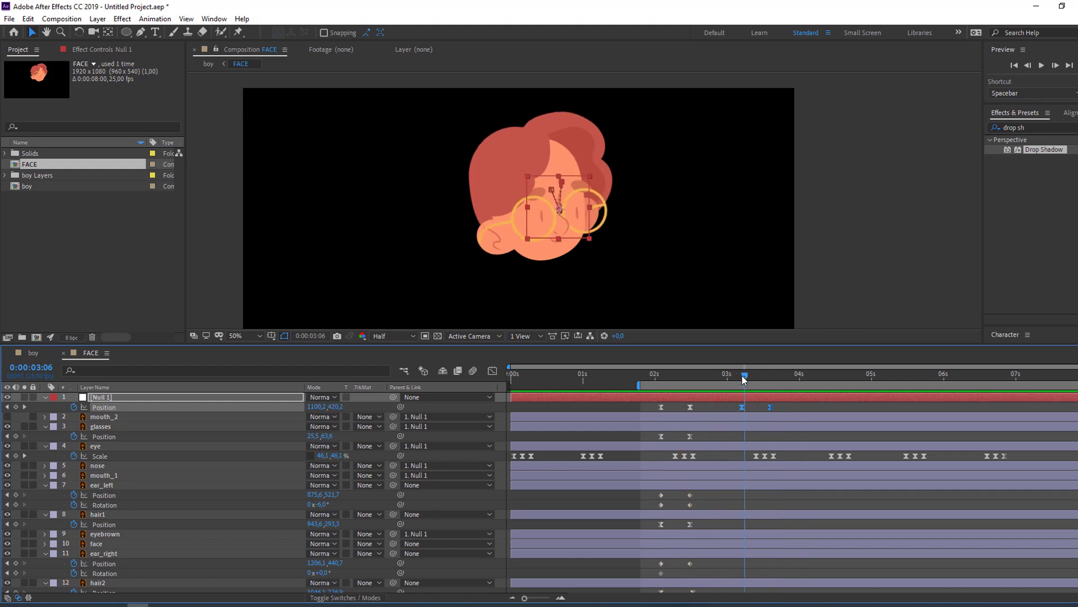
left_click_drag(742, 376, 739, 376)
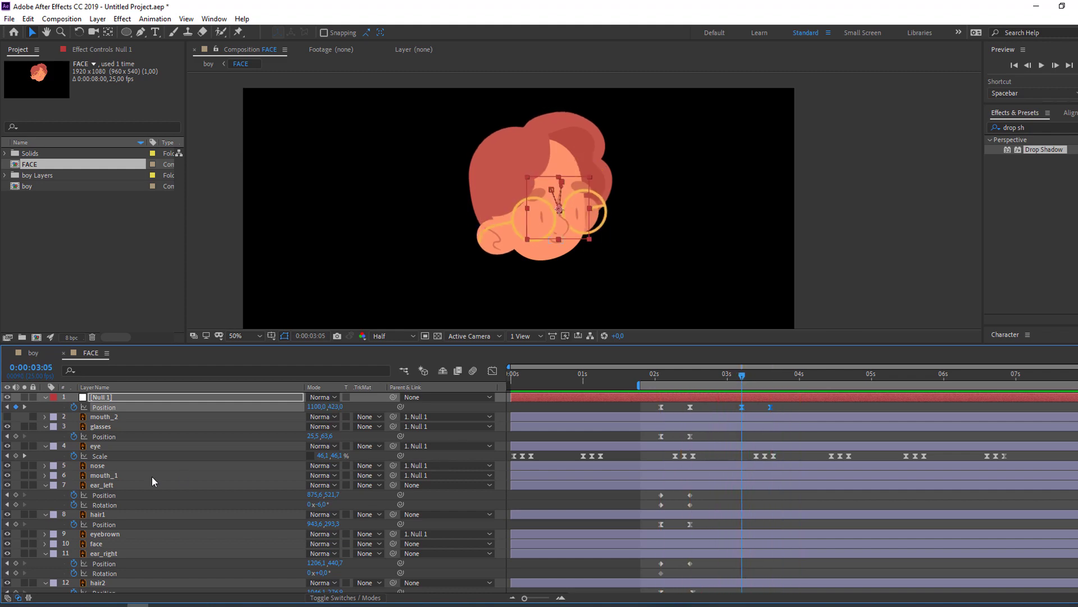
Keyframe the glasses' Position at 3:05 and raise them slightly at 3:15.
left_click(110, 436)
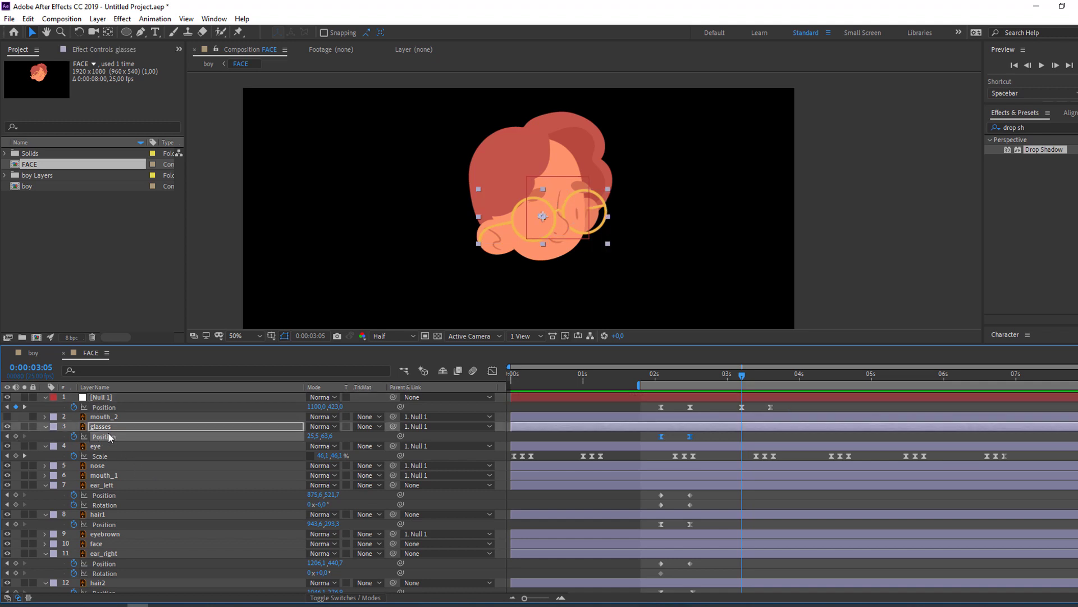
left_click(16, 436)
left_click_drag(751, 378, 771, 378)
scroll(507, 213, "up", 2)
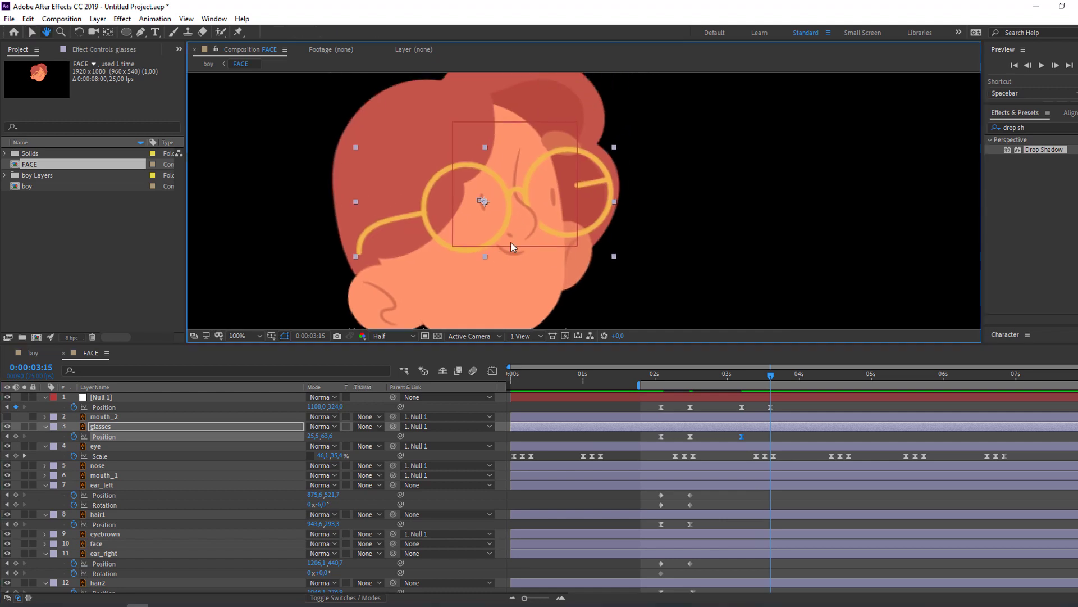
left_click_drag(524, 217, 523, 209)
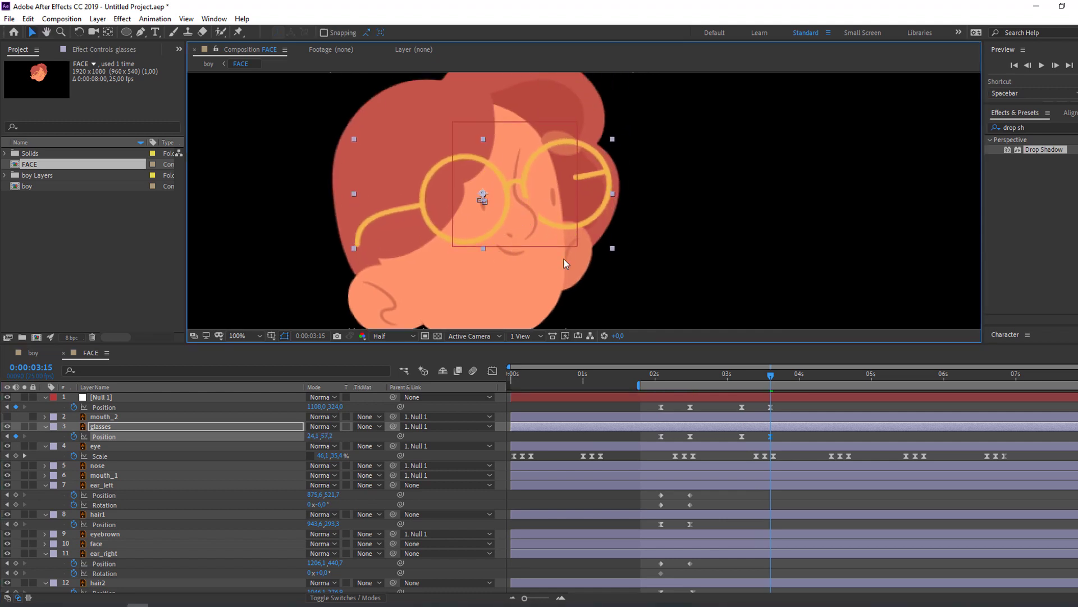
left_click_drag(773, 377, 733, 375)
key("h")
scroll(505, 276, "down", 2)
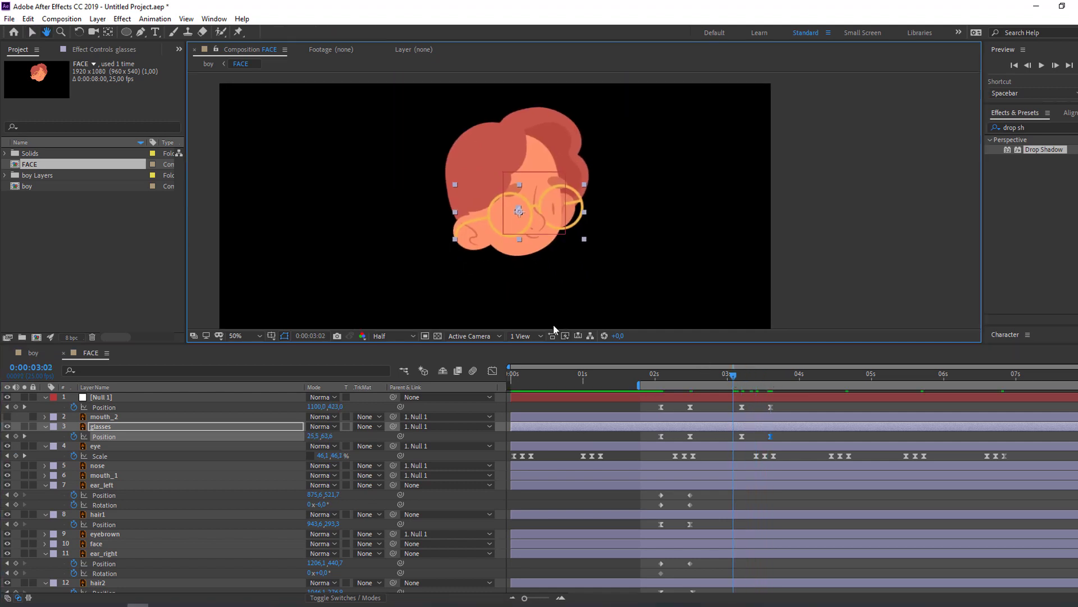
key("v")
left_click(743, 378)
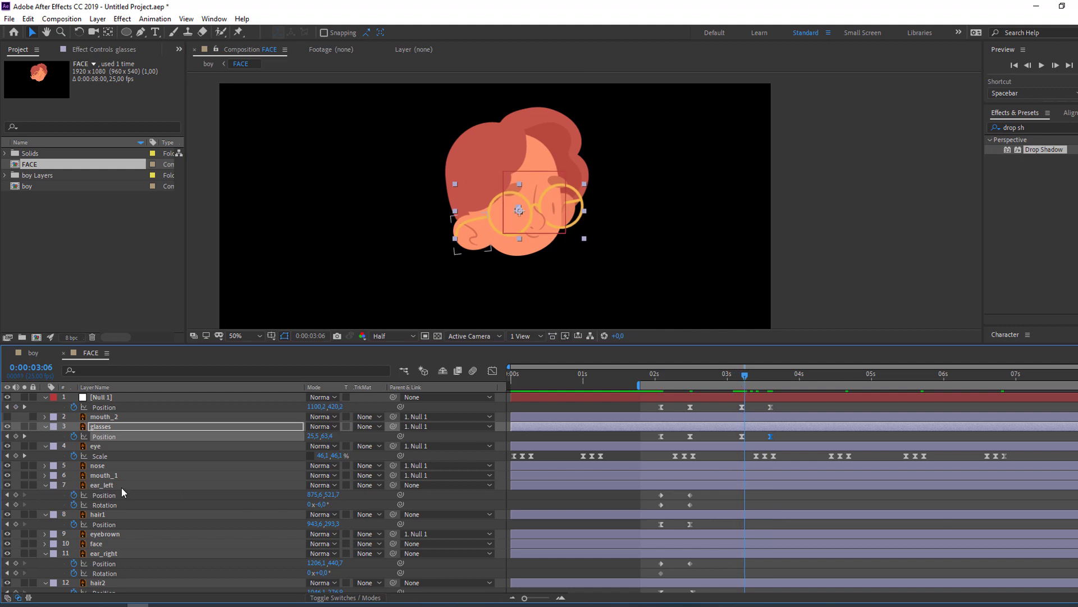
Keyframe hair2's Position at 3:06, move it lower at 3:15, and scrub to check.
scroll(147, 531, "down", 1)
left_click(101, 579)
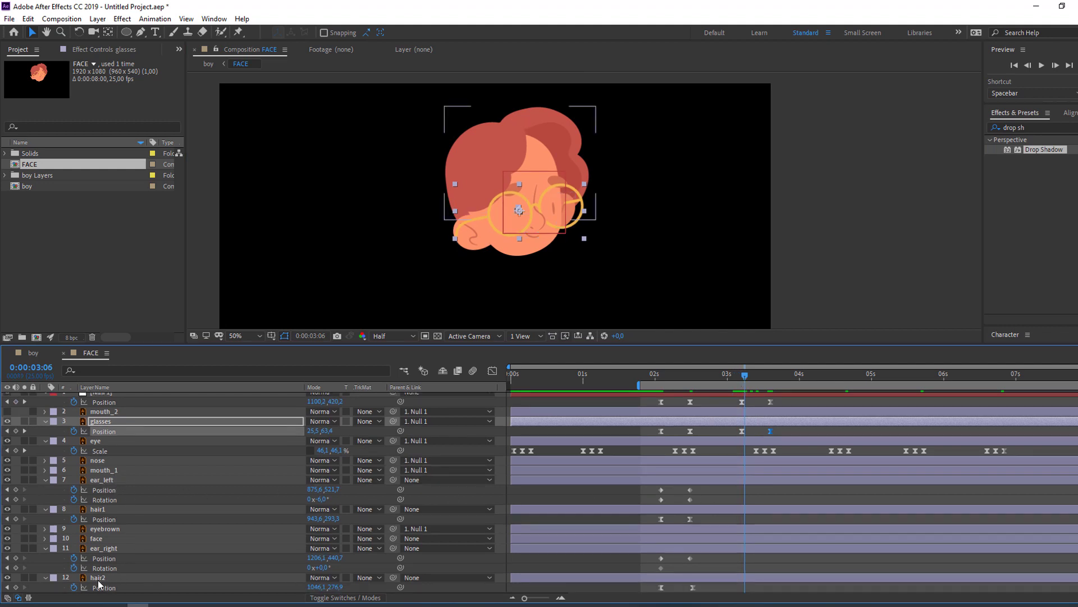
left_click(16, 588)
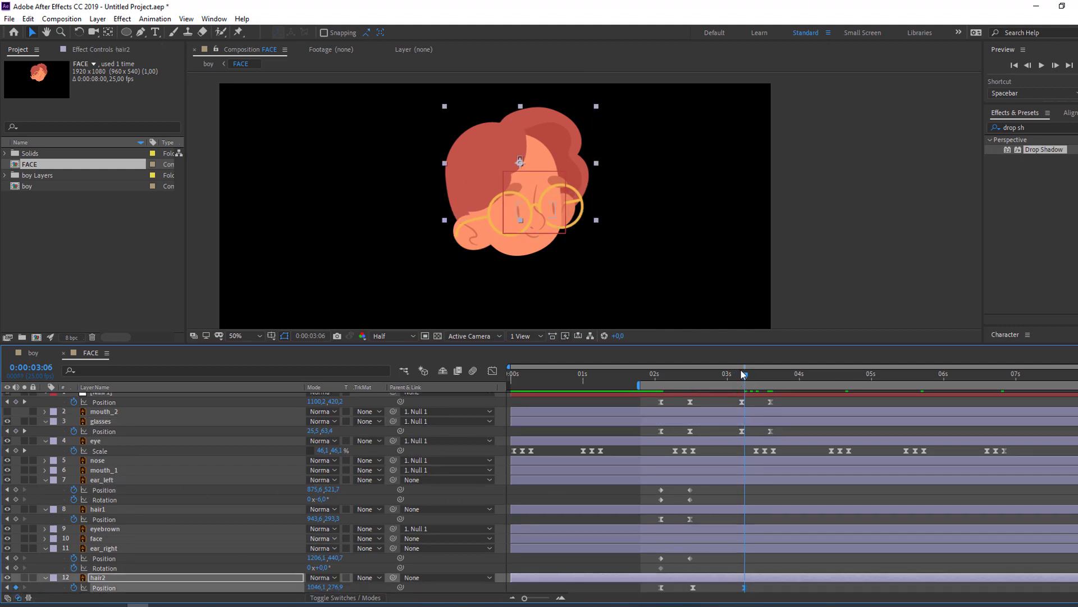
left_click(771, 377)
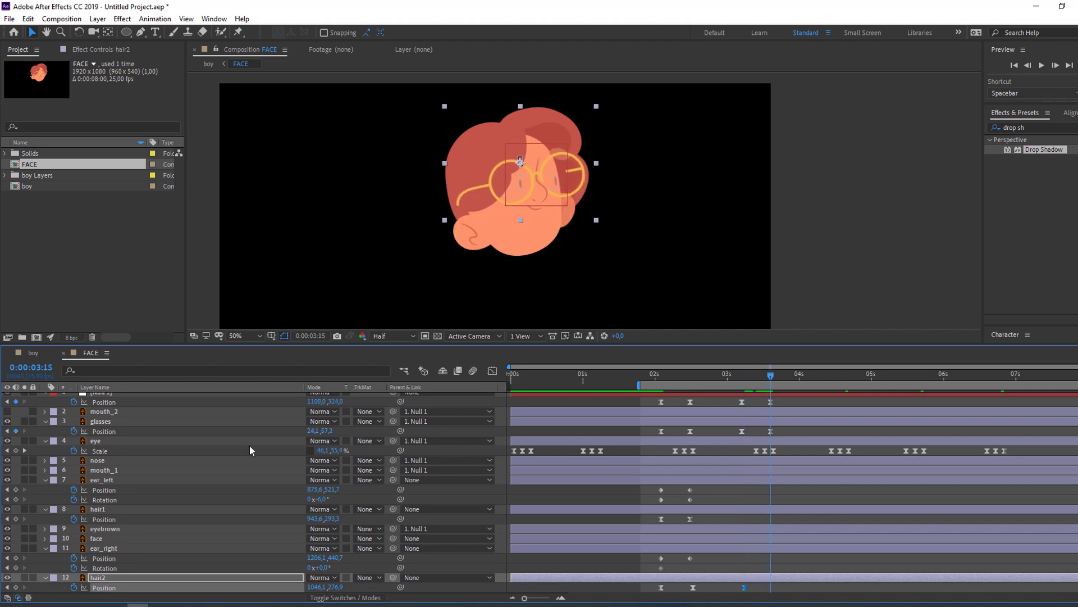
left_click_drag(338, 588, 327, 588)
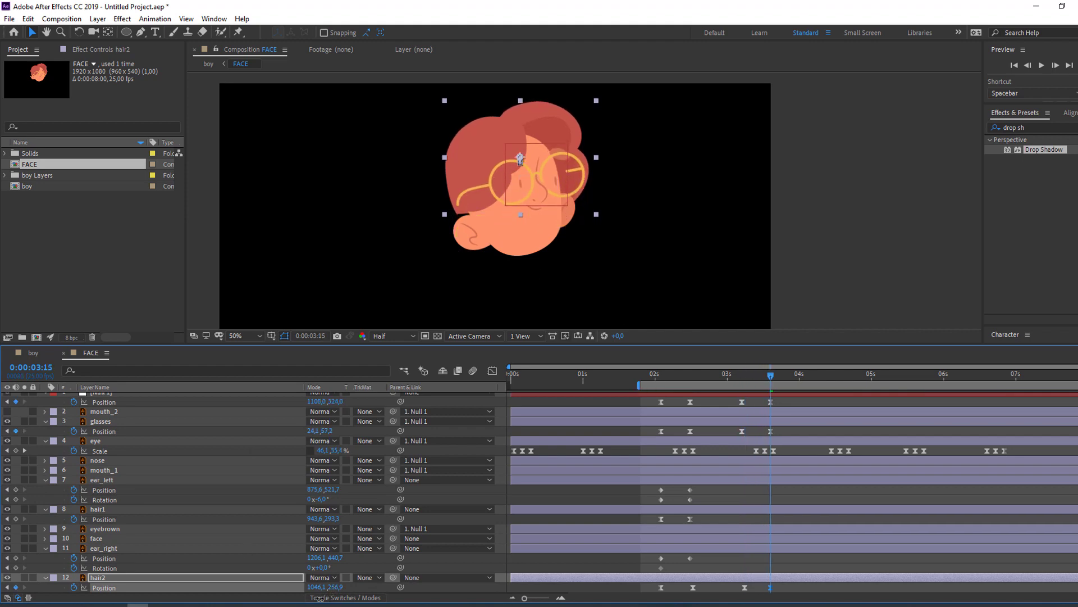
key("ctrl+z")
left_click_drag(508, 140, 507, 149)
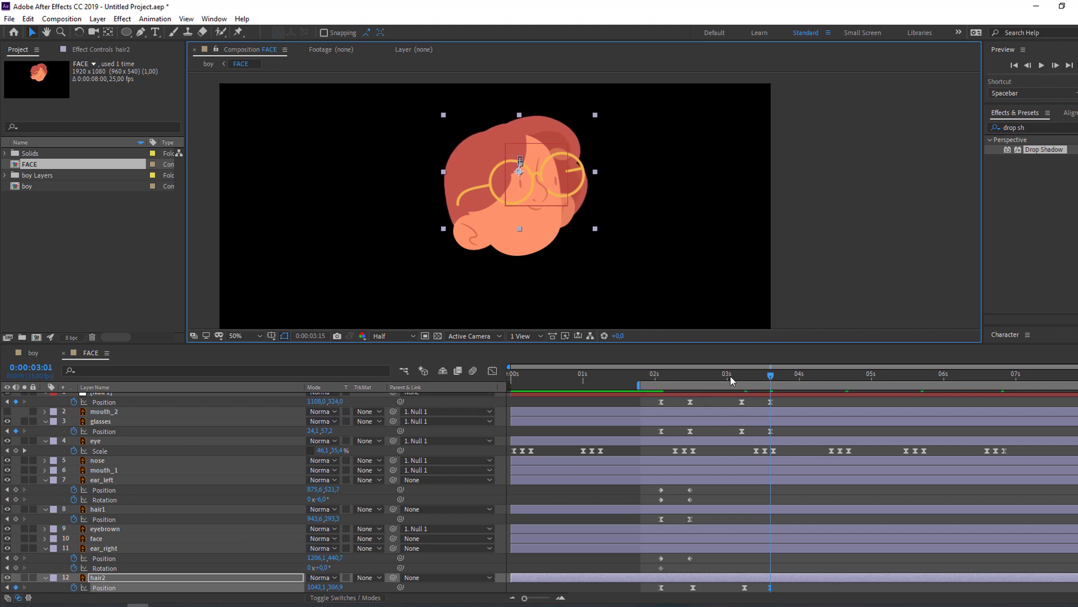
mouse_move(731, 381)
left_mouse_down()
mouse_move(766, 381)
mouse_move(595, 376)
mouse_move(766, 380)
mouse_move(745, 385)
left_mouse_up()
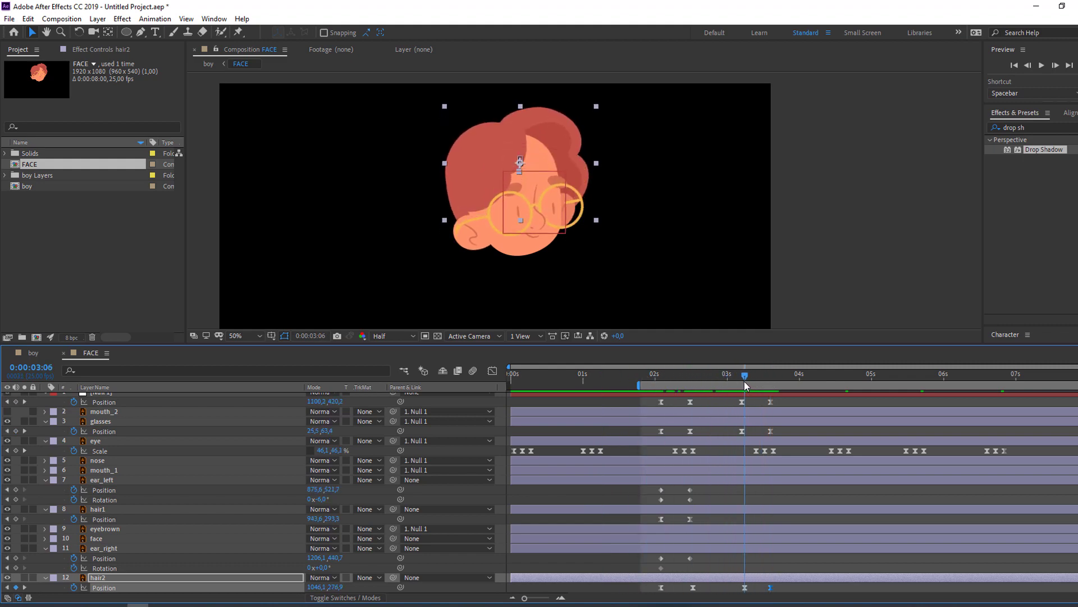
Keyframe hair1's Position at 3:06 and shift it lower at 3:15.
left_click(106, 510)
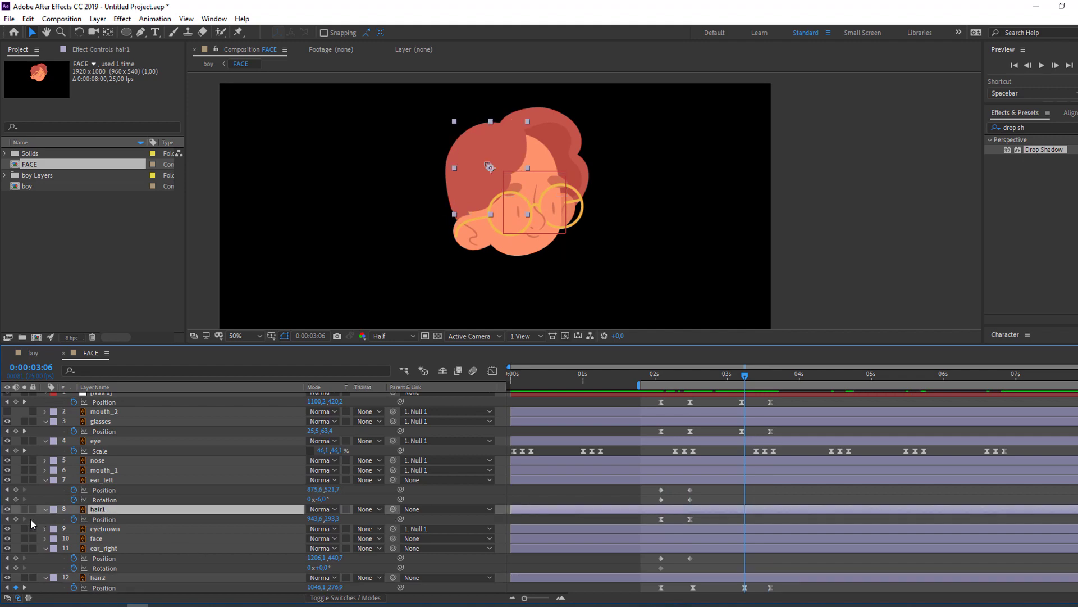
left_click(15, 518)
left_click_drag(753, 380, 771, 382)
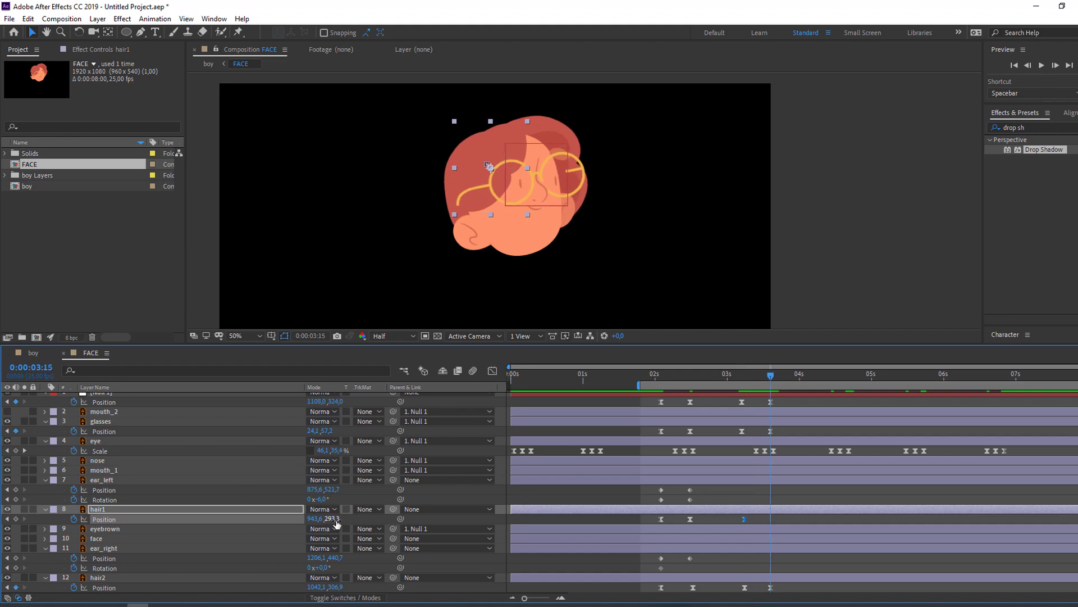
left_click_drag(335, 523, 343, 520)
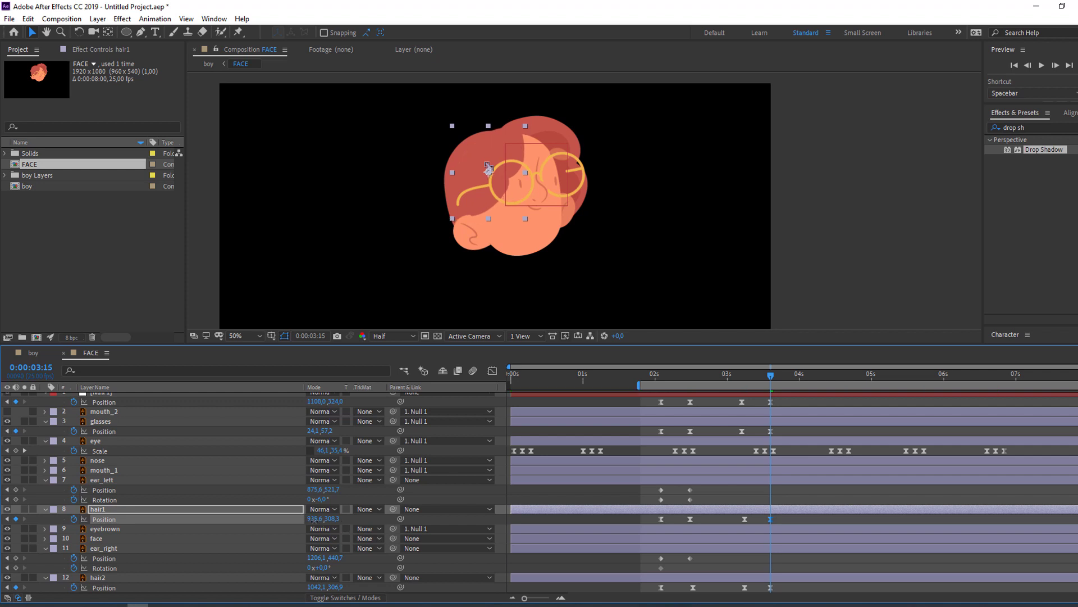
mouse_move(734, 374)
left_mouse_down()
mouse_move(775, 369)
mouse_move(739, 379)
left_mouse_up()
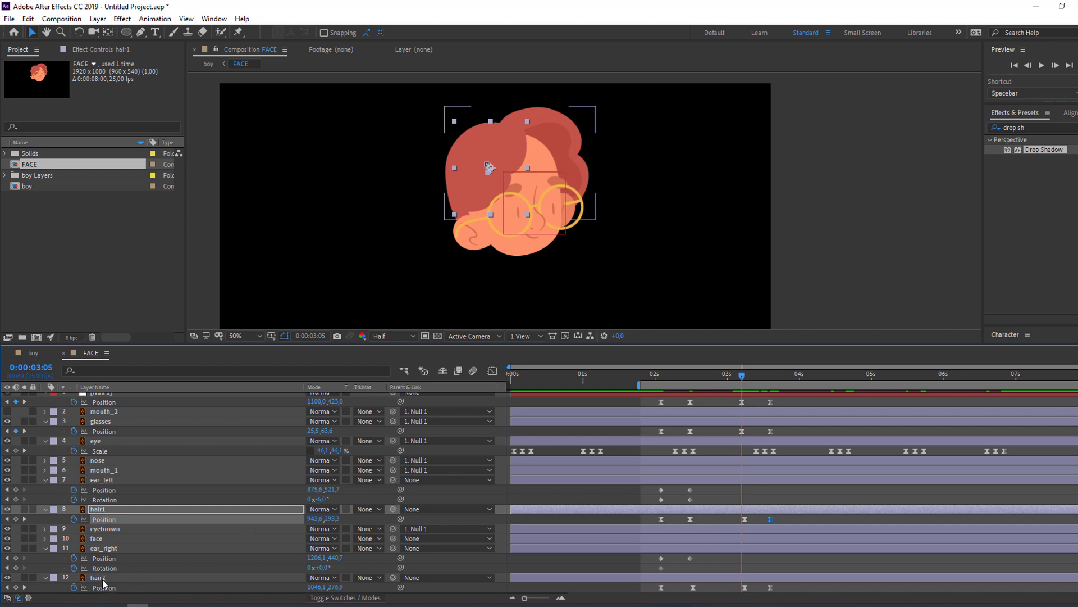
Keyframe both ears at 3:05, then raise ear_right and tilt ear_left to -13° at 3:14.
left_click(105, 548)
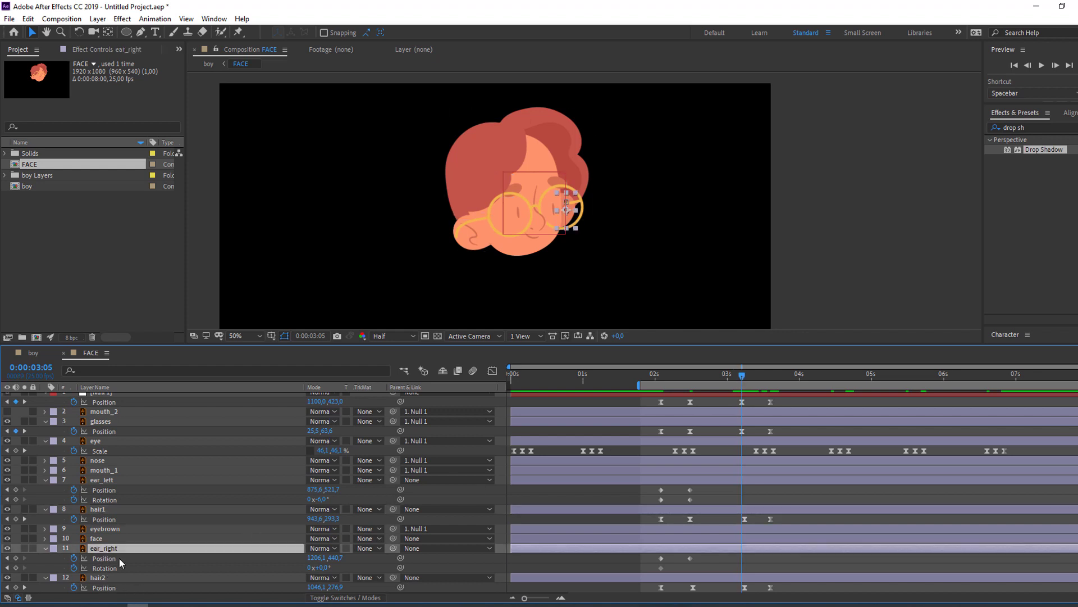
left_click(107, 481, "ctrl")
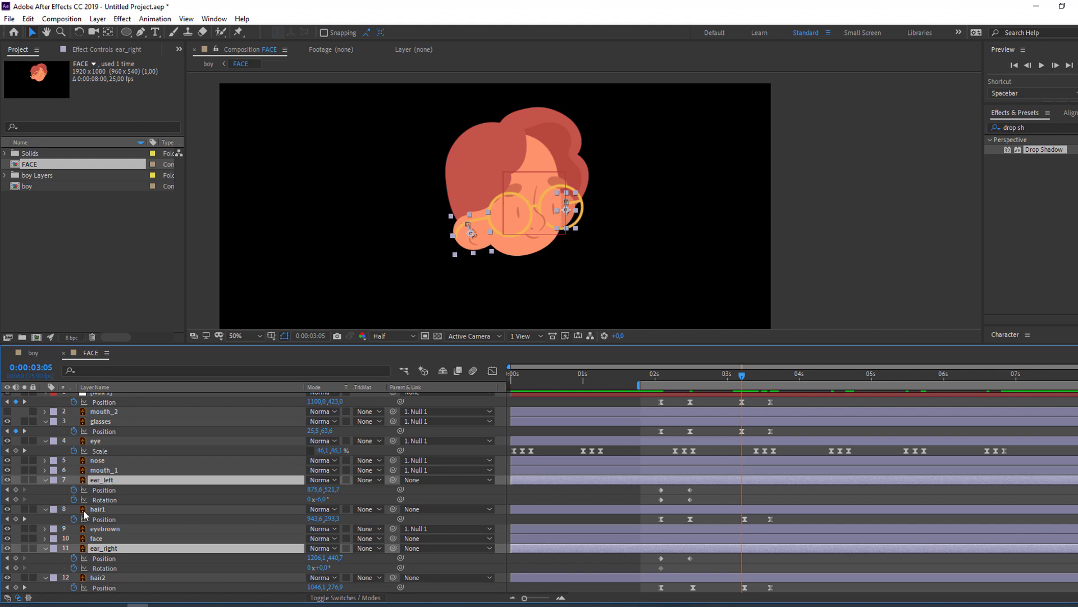
left_click(15, 490)
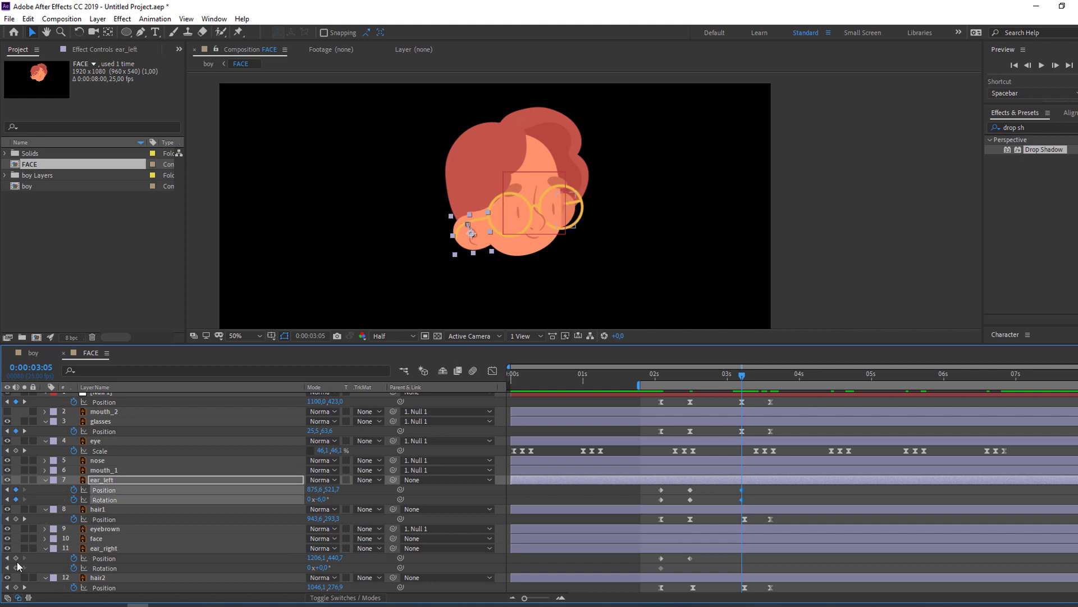
left_click(16, 568)
left_click_drag(754, 382, 767, 382)
left_click(358, 568)
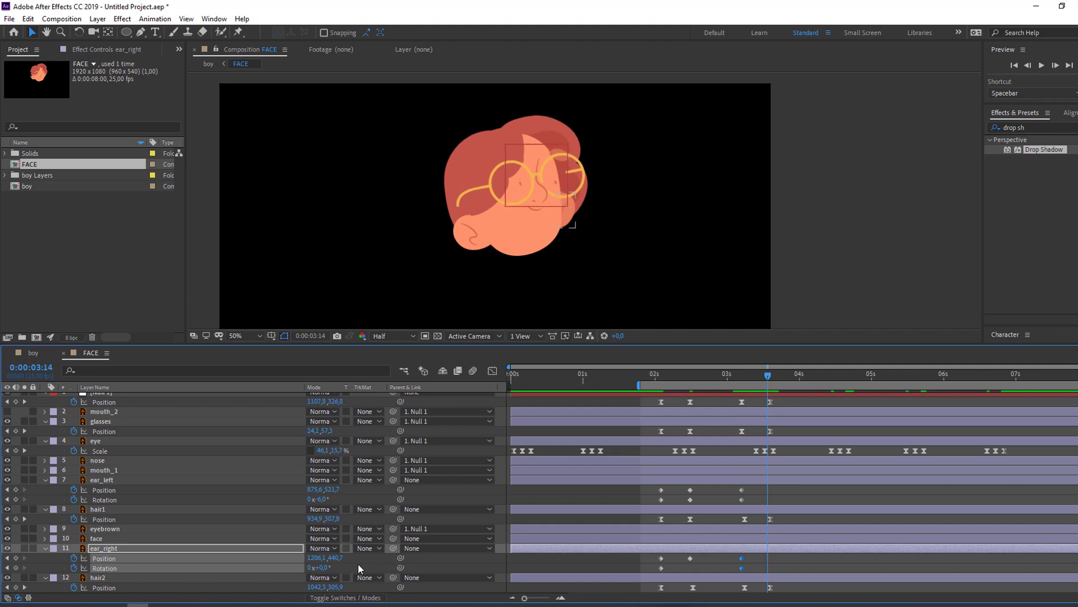
left_click_drag(337, 558, 325, 557)
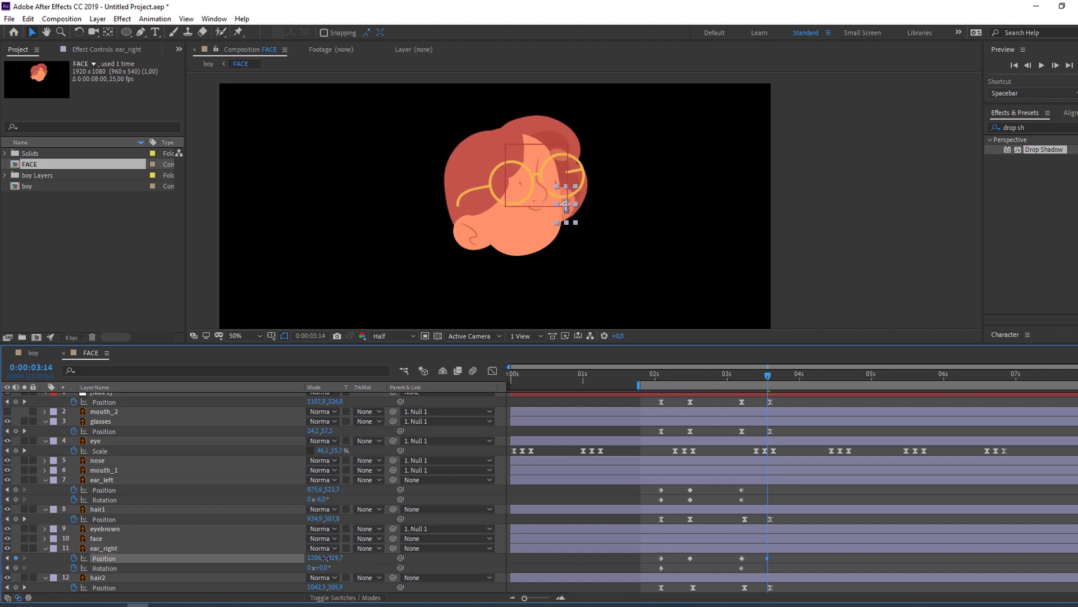
mouse_move(328, 487)
left_mouse_down()
mouse_move(300, 492)
mouse_move(319, 500)
left_mouse_up()
left_click(575, 498)
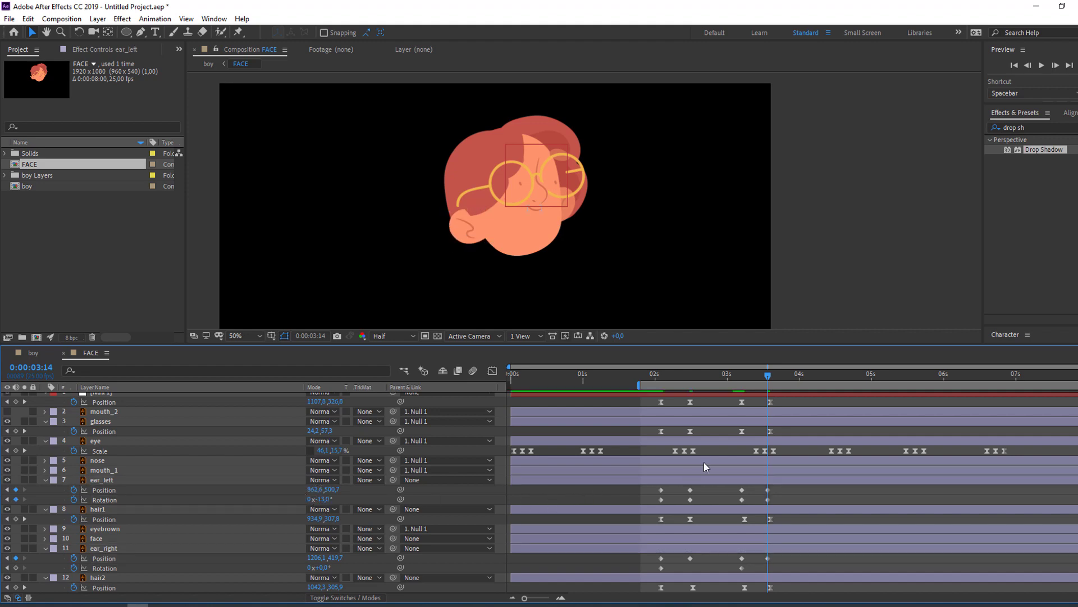
left_click_drag(738, 374, 793, 380)
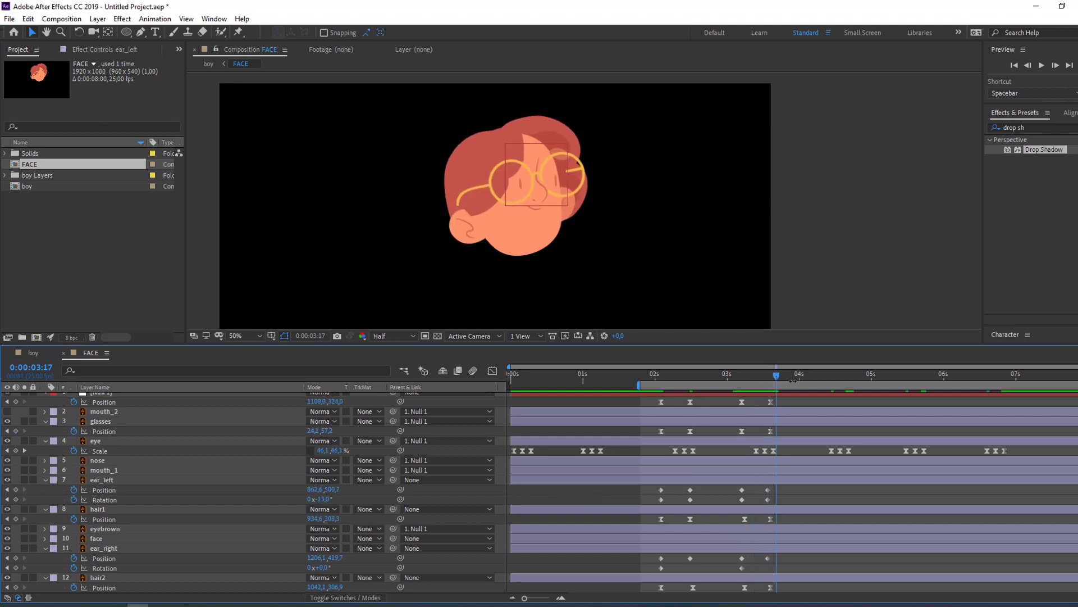
left_click(29, 352)
Preview the boy composition and compare the face's turn timing around 2:03–2:09.
key("space")
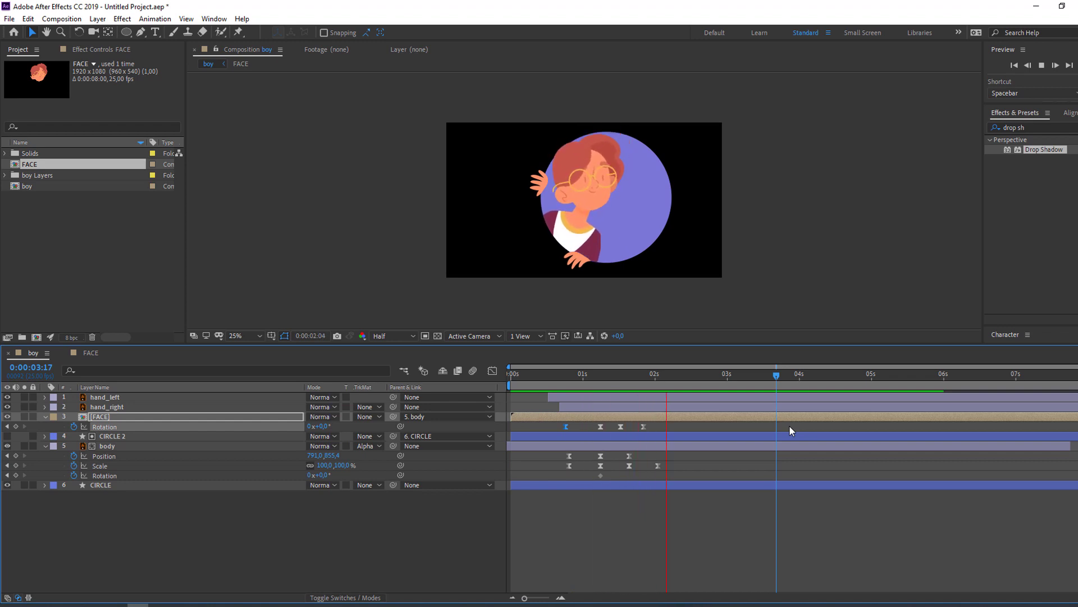
left_click_drag(666, 385, 674, 396)
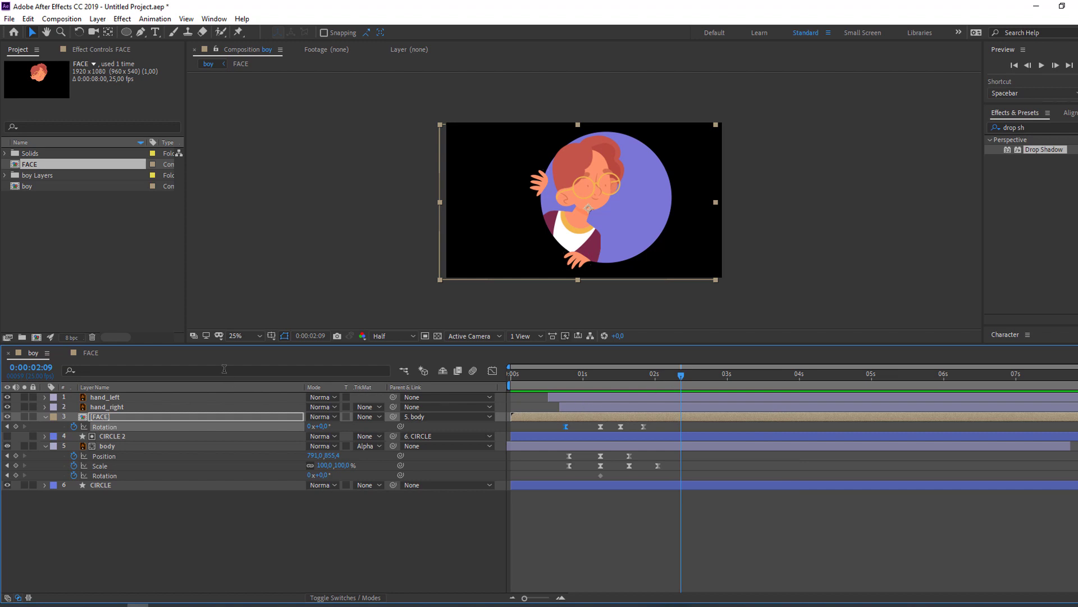
left_click(85, 353)
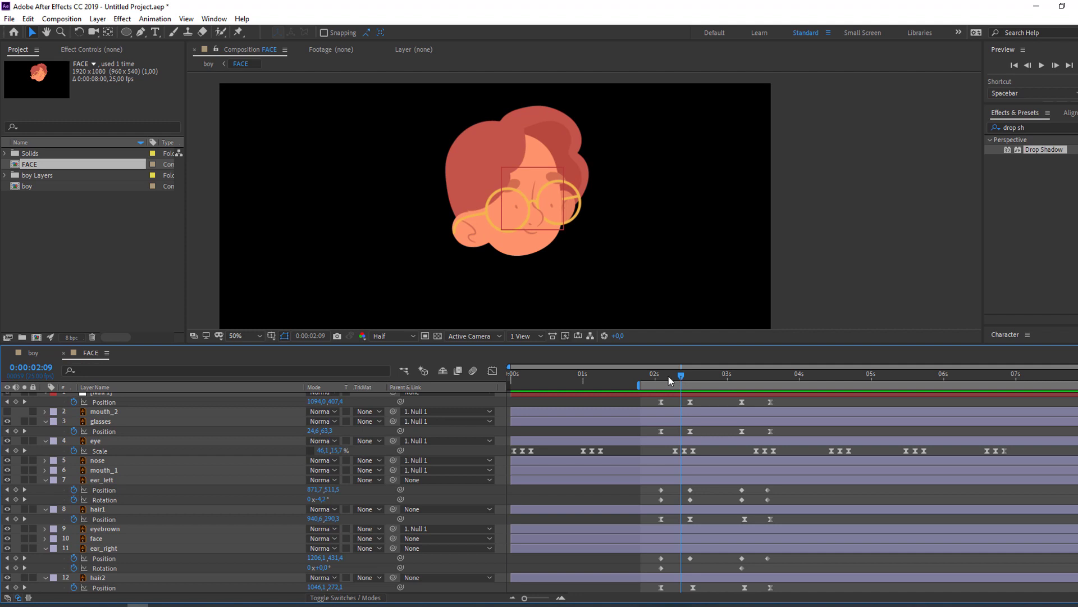
left_click_drag(668, 381, 664, 406)
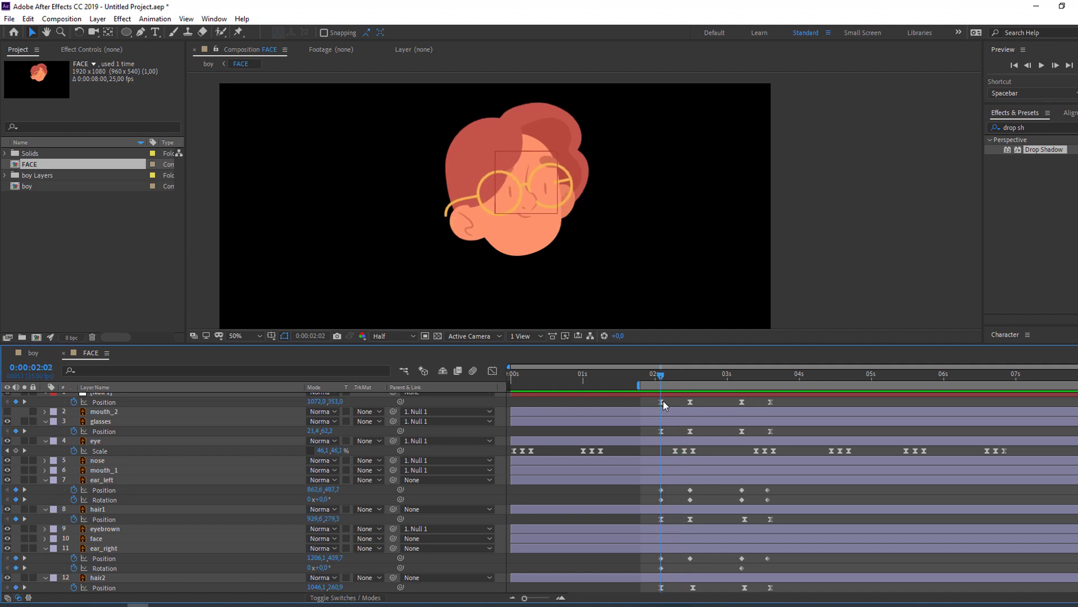
left_click(34, 350)
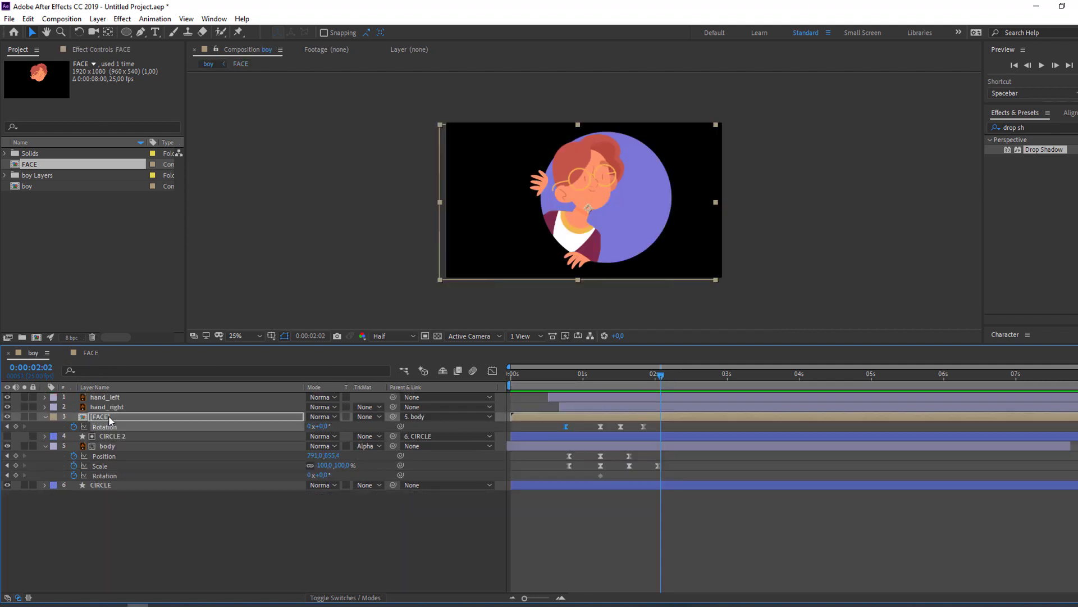
left_click(88, 354)
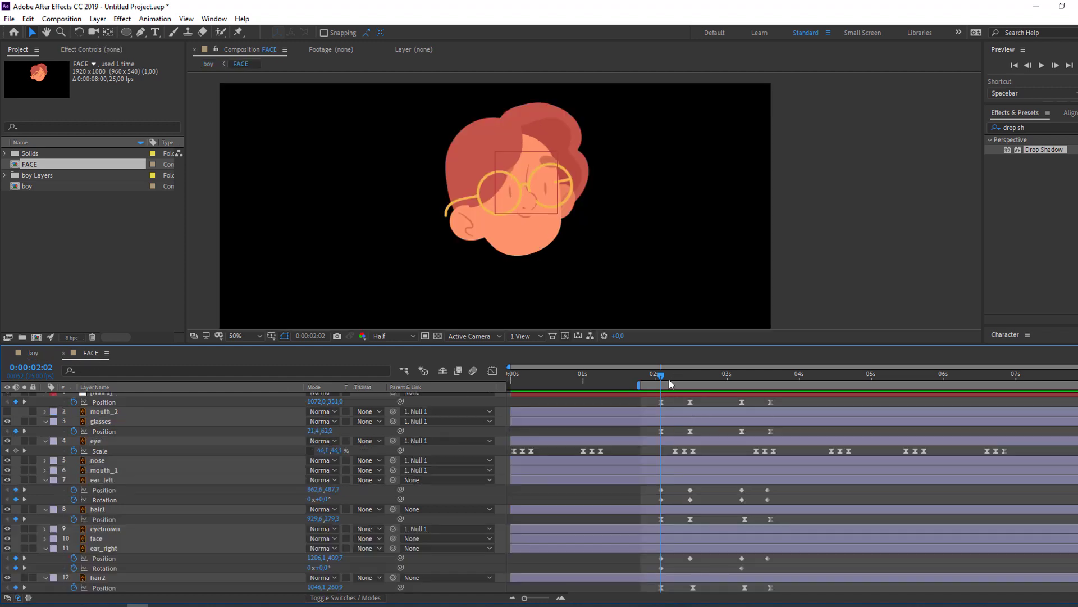
At 2:12, rotate the boy's FACE layer to +12° and zoom the viewer to 50%.
left_click_drag(669, 379, 694, 380)
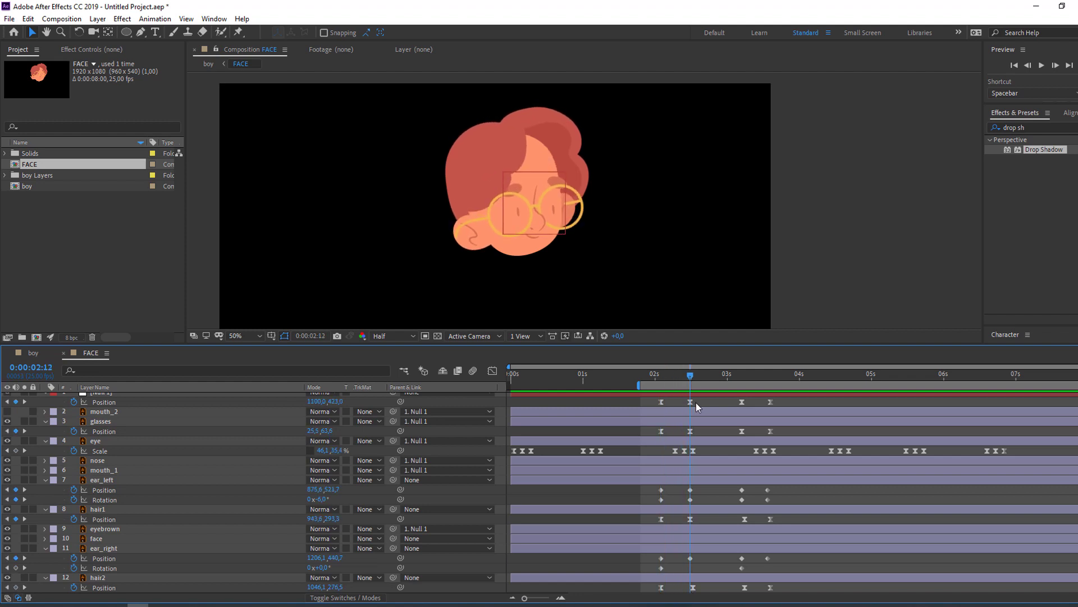
left_click(34, 353)
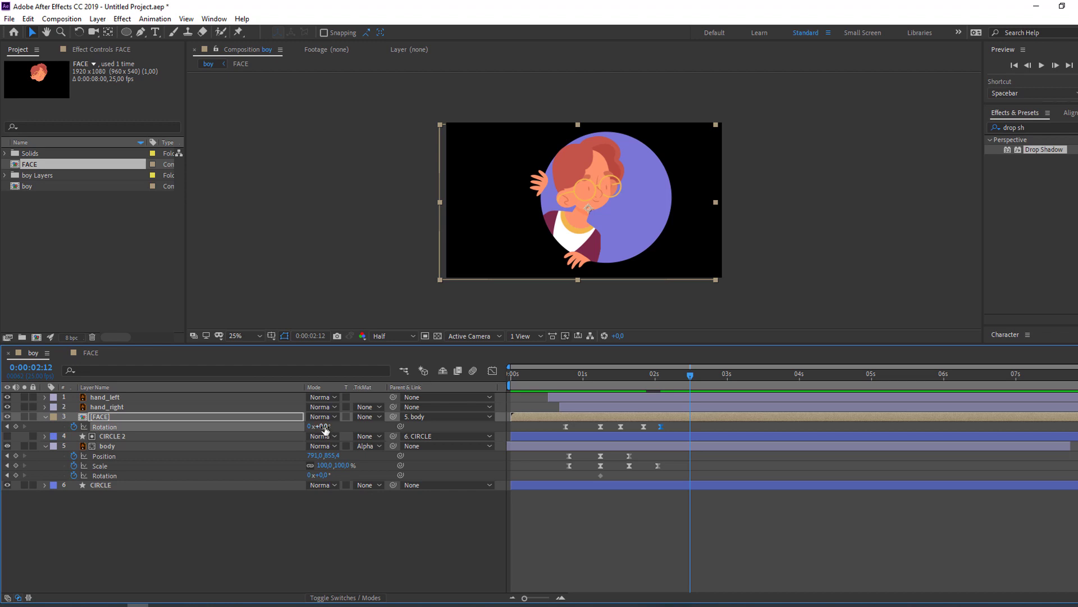
left_click_drag(327, 426, 333, 426)
key("period")
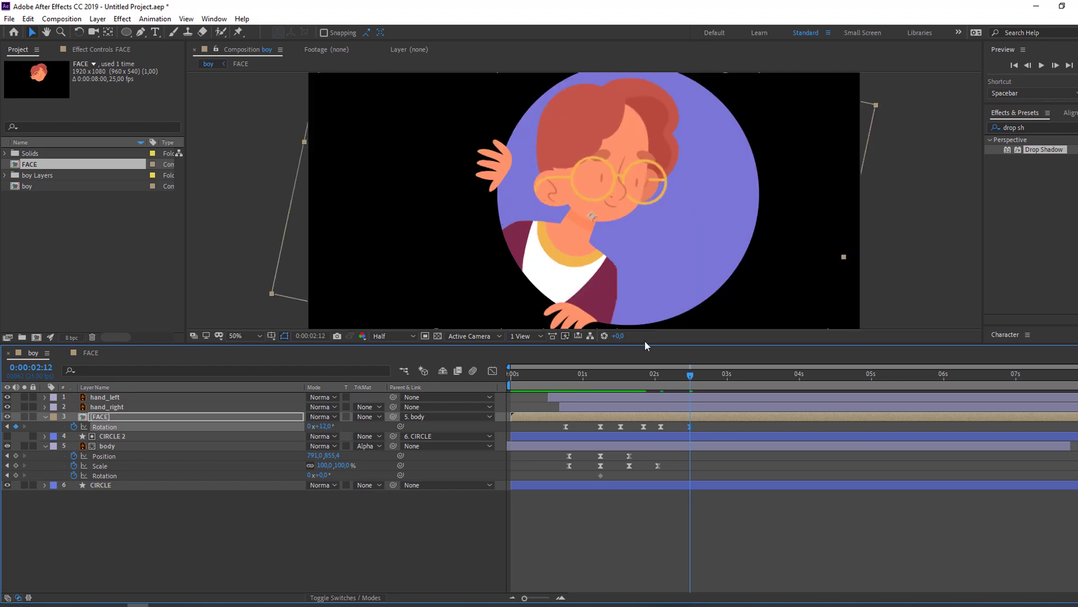
left_click_drag(655, 374, 693, 387)
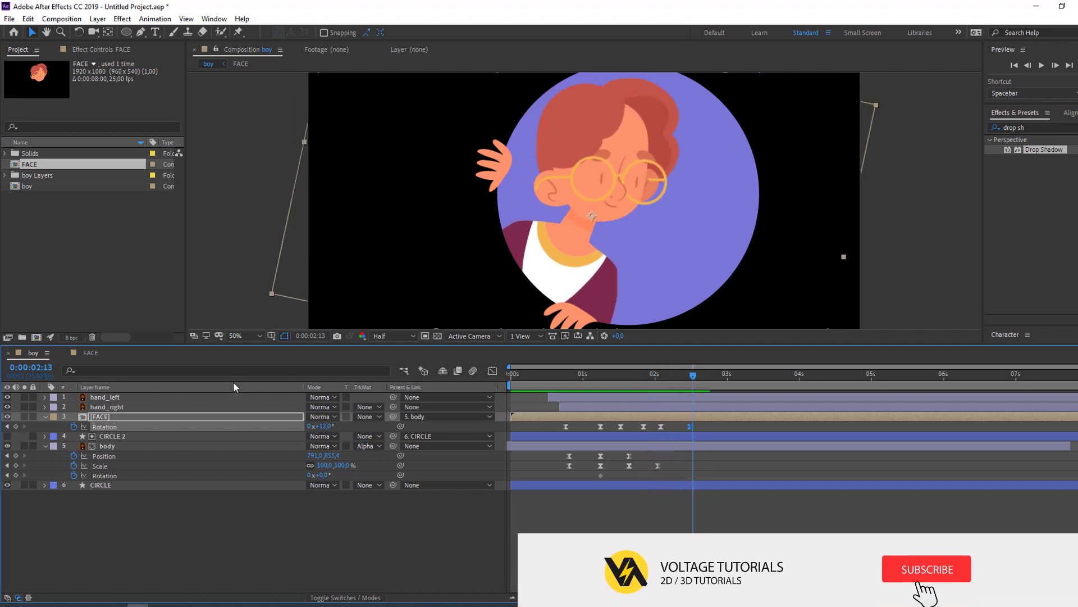
Add a FACE Rotation keyframe at 3:05 to hold the head's tilt.
left_click(87, 352)
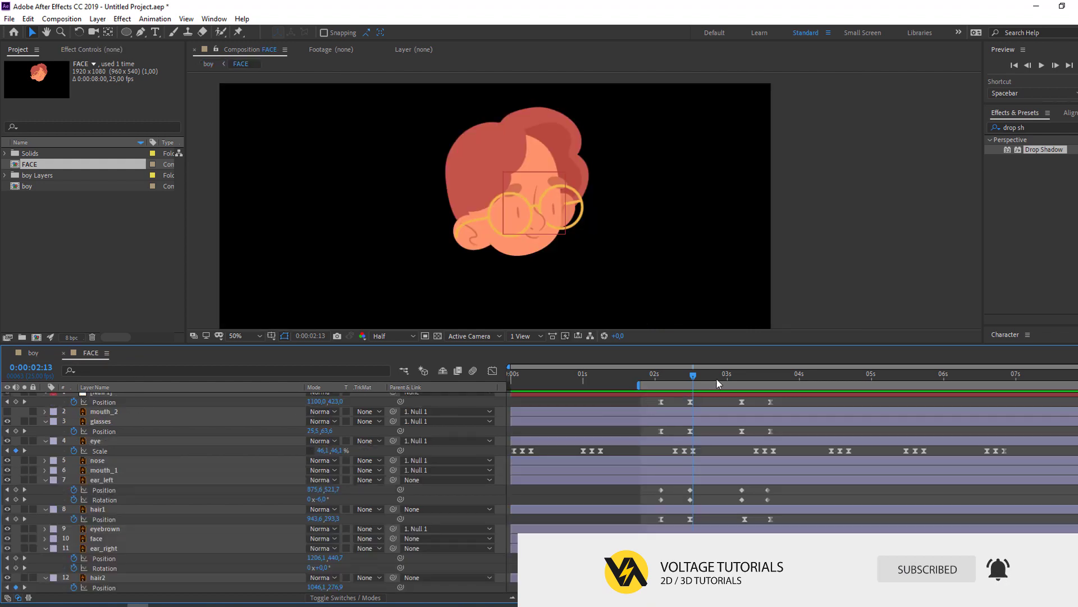
left_click(736, 378)
scroll(776, 426, "up", 1)
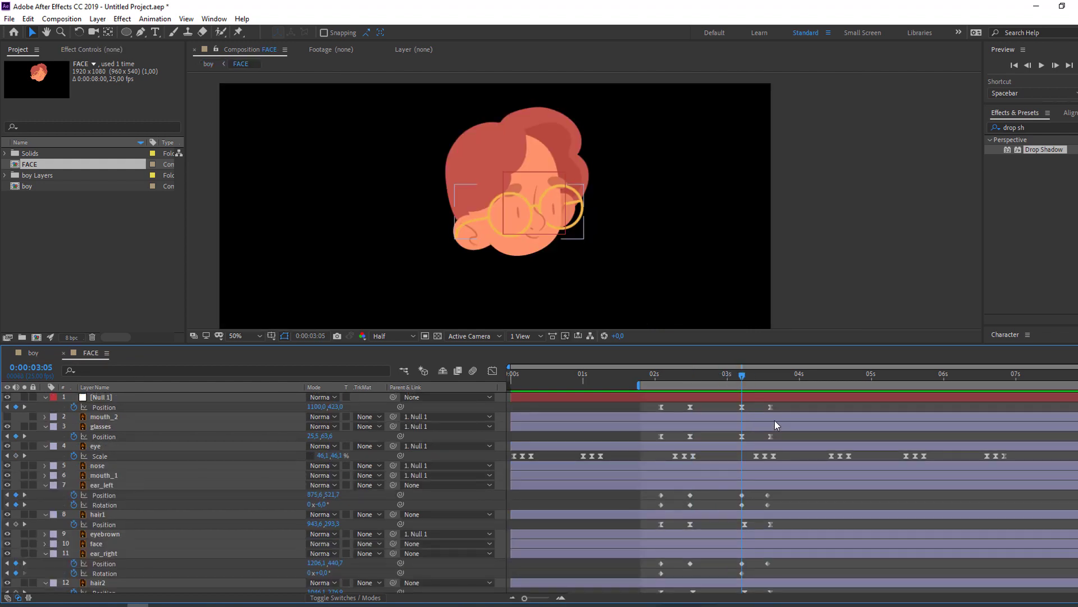
left_click(742, 407)
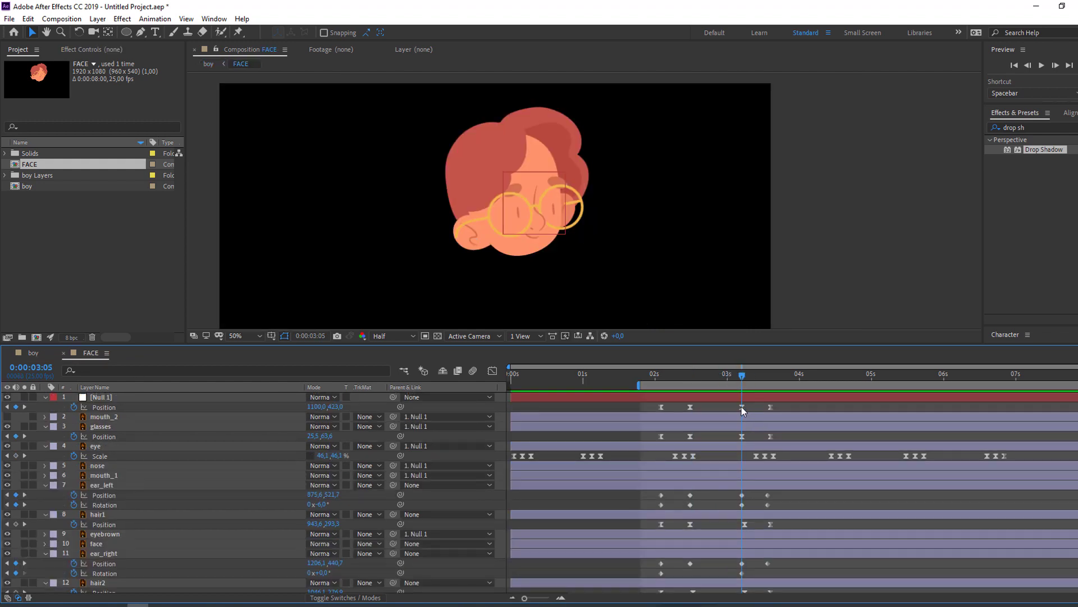
left_click(34, 354)
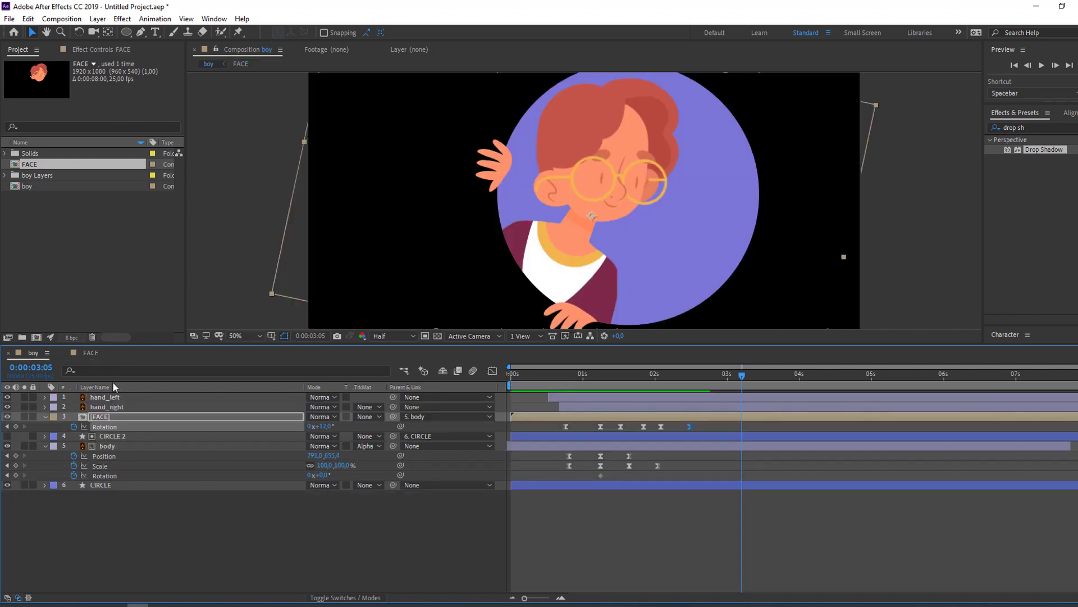
left_click(15, 426)
At 3:15, rotate the head back upright and fine-tune the return rotation.
left_click(89, 352)
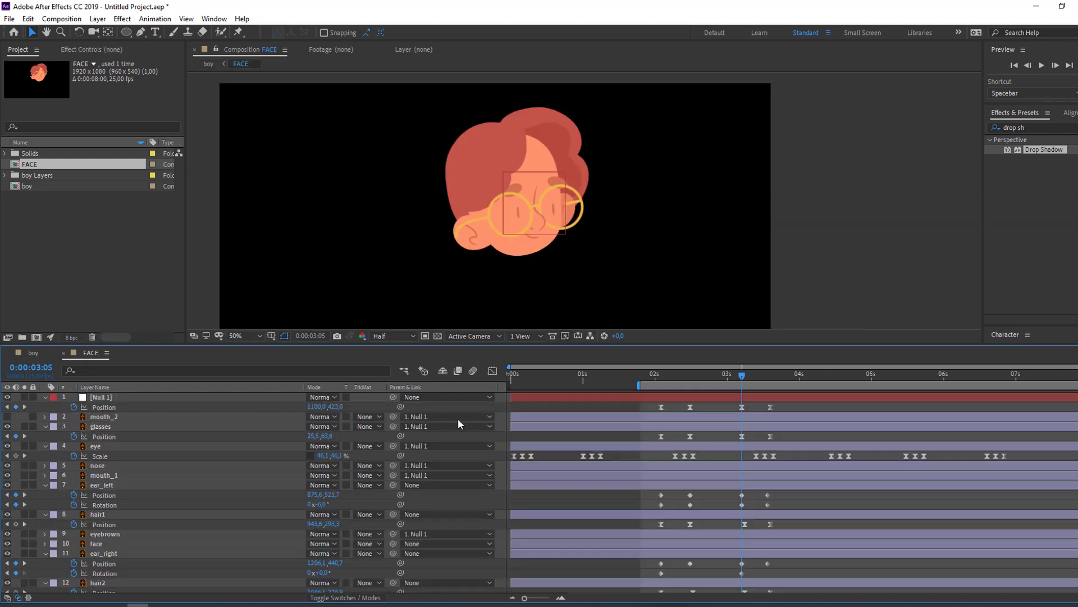
left_click_drag(743, 378, 768, 410)
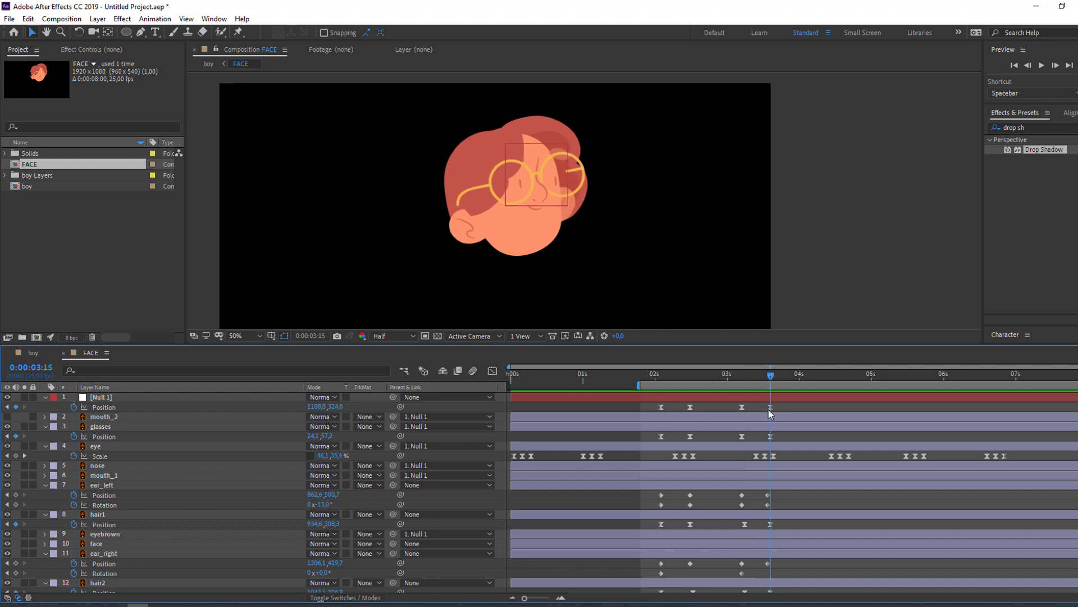
left_click(35, 353)
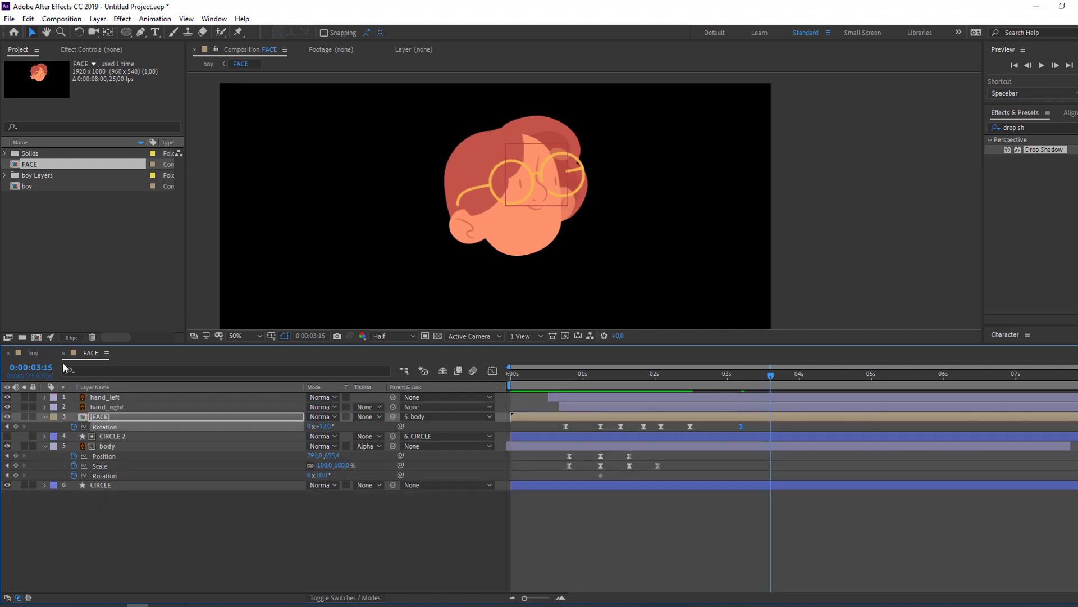
left_click_drag(327, 427, 318, 427)
left_click_drag(776, 376, 670, 381)
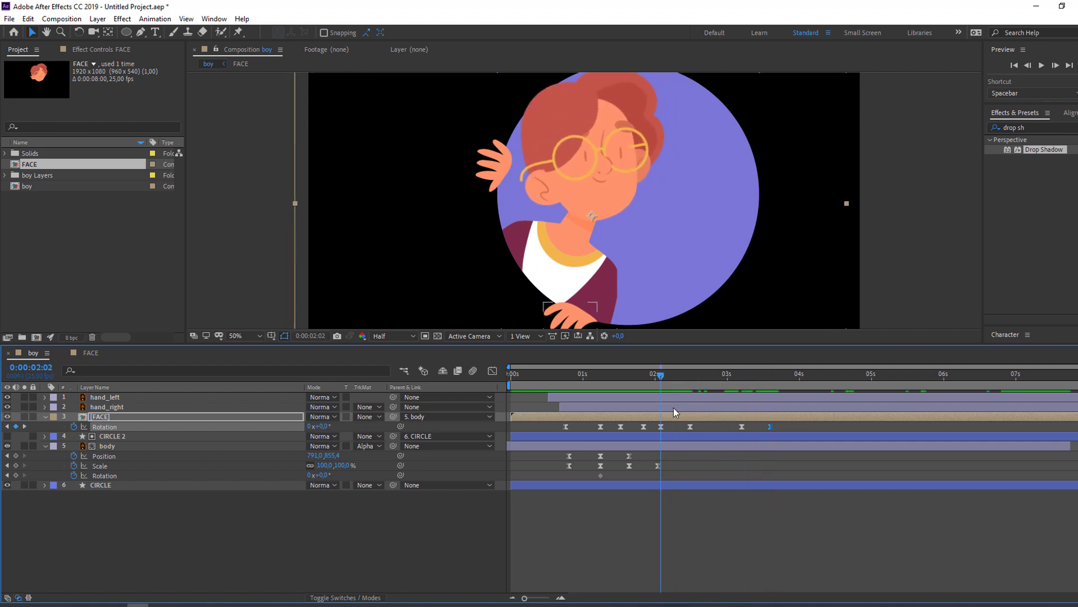
Preview the head rocking, then show the FACE layer's Position property too.
key("space")
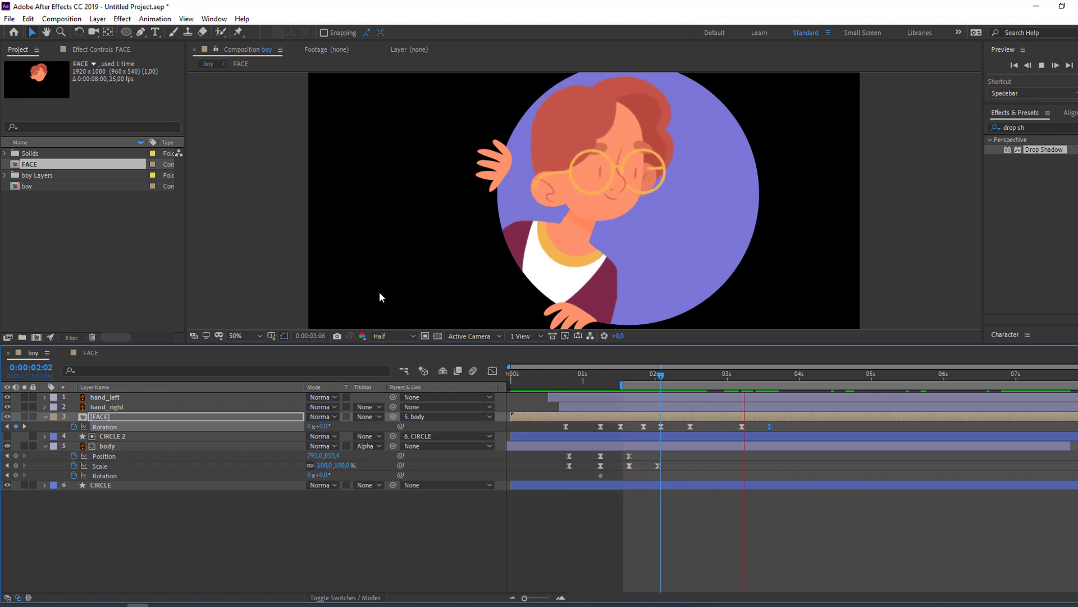
scroll(564, 244, "down", 2)
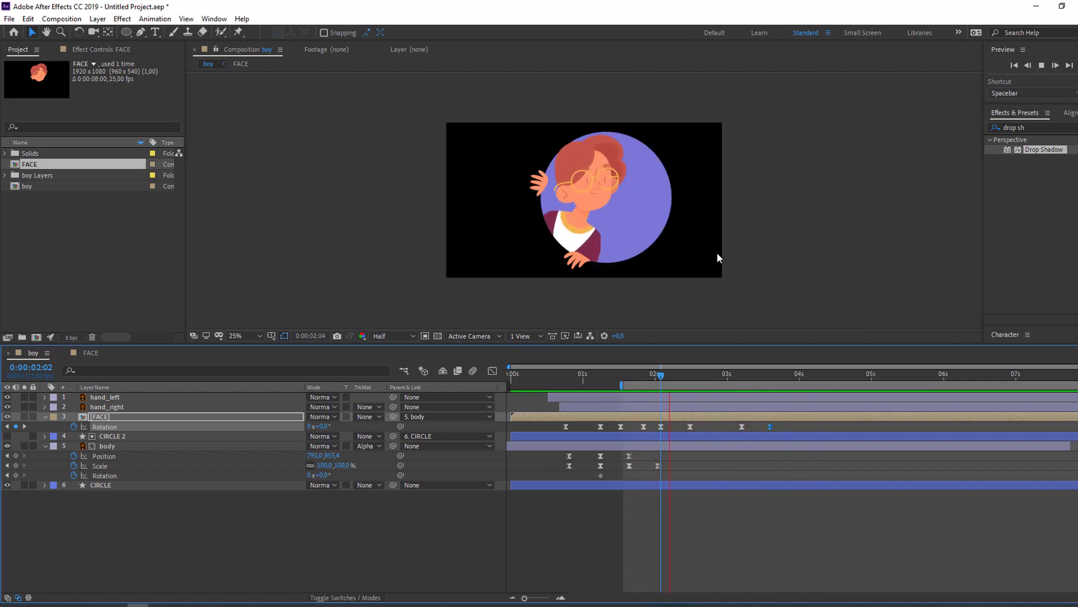
scroll(678, 271, "up", 2)
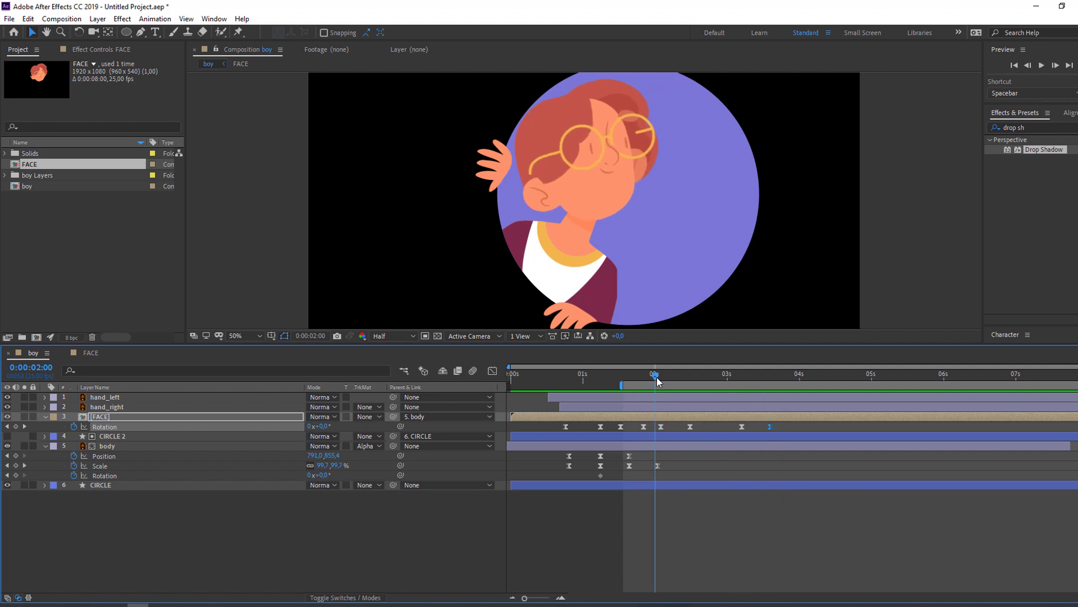
key("space")
left_click(104, 418)
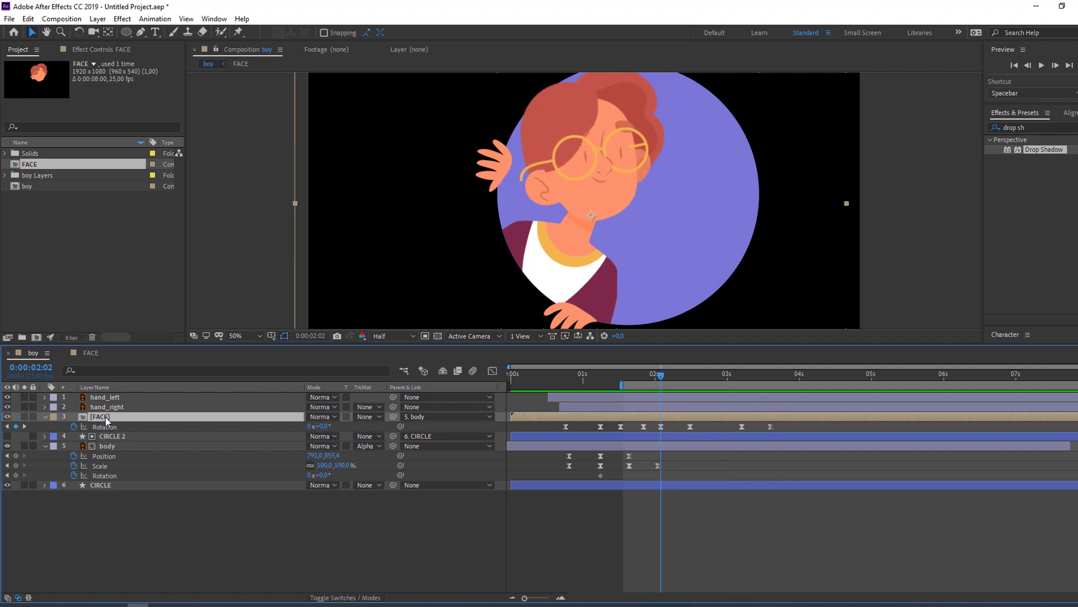
key("shift+p")
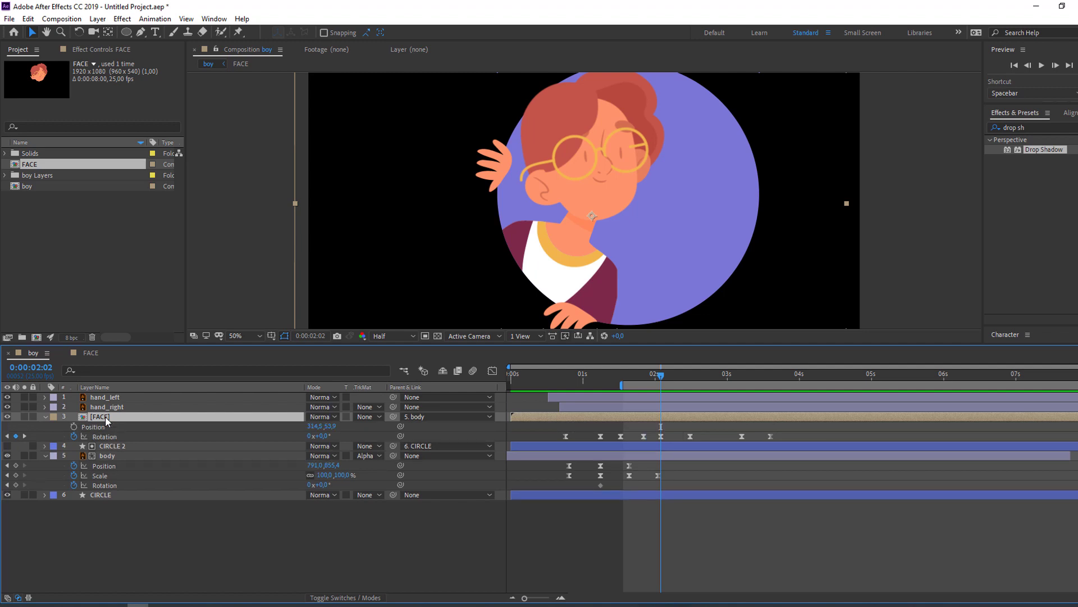
Keyframe FACE Position at 2:02, dip it to Y 72.9 at 2:07, and return to Y 53.9 at 2:12.
left_click(74, 428)
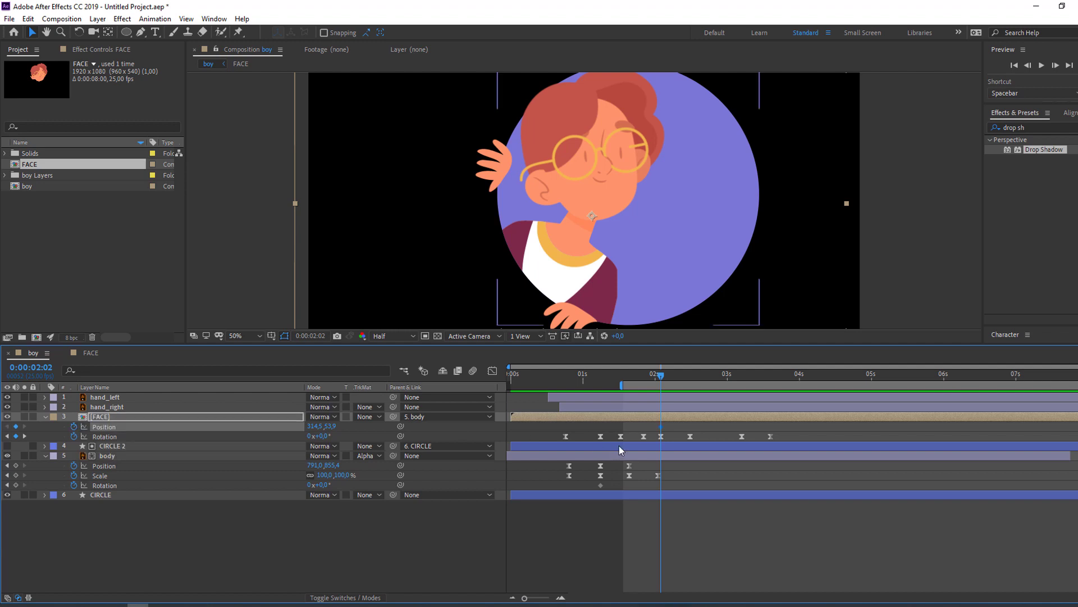
key("Page_Down")
left_click_drag(669, 373, 678, 373)
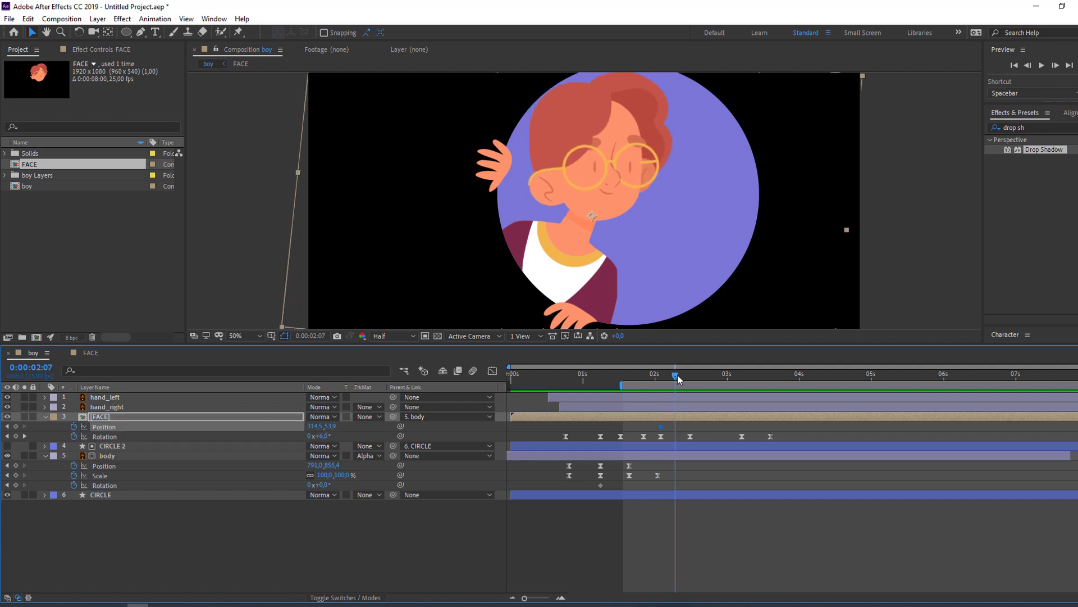
left_click_drag(329, 430, 692, 385)
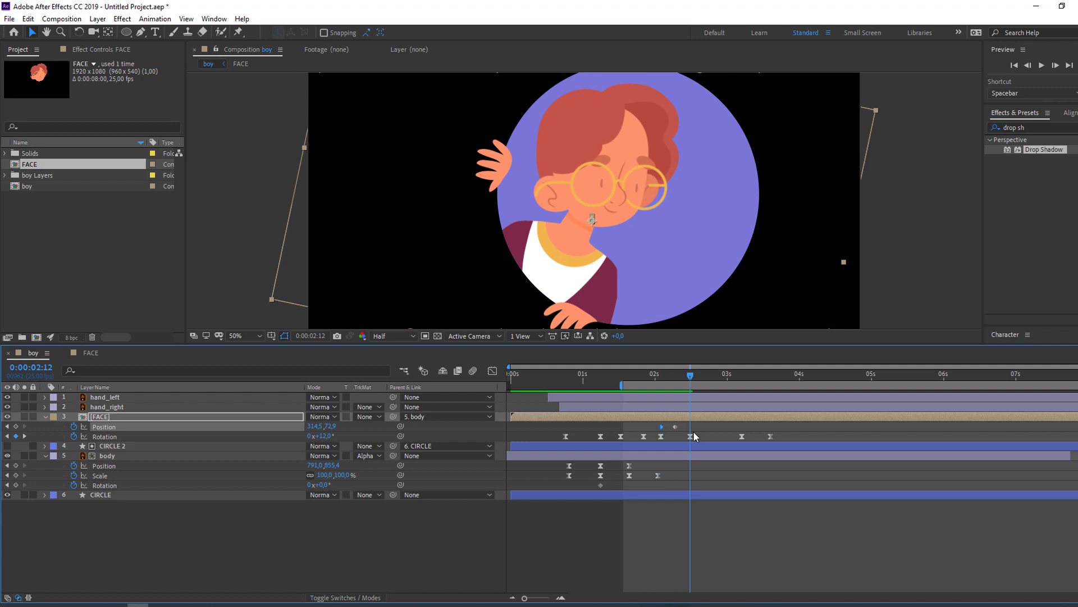
key("ctrl+v")
key("space")
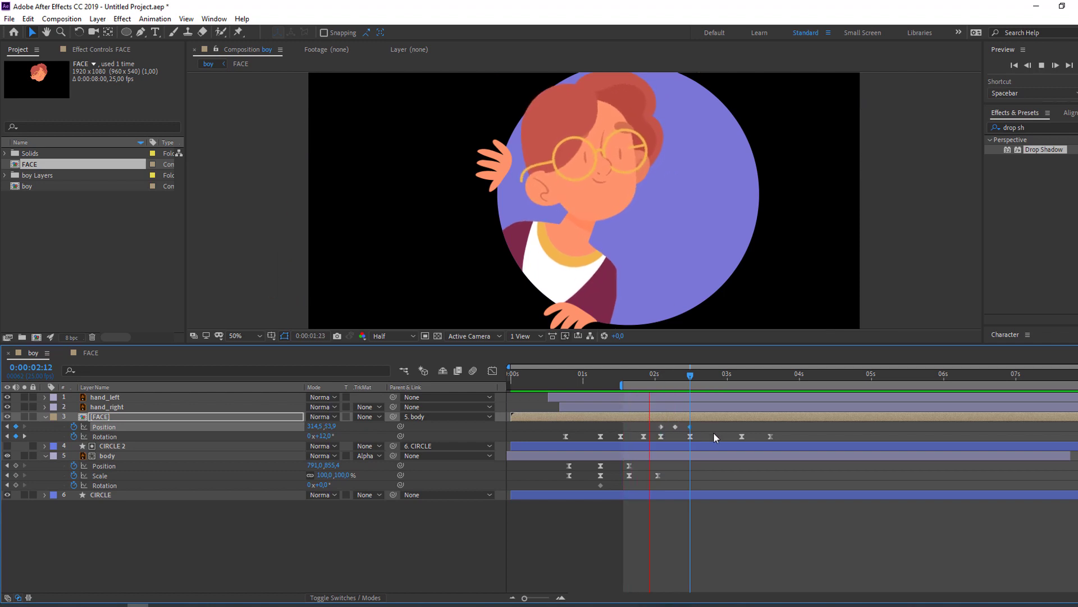
mouse_move(650, 371)
left_mouse_down()
mouse_move(690, 375)
mouse_move(665, 379)
left_mouse_up()
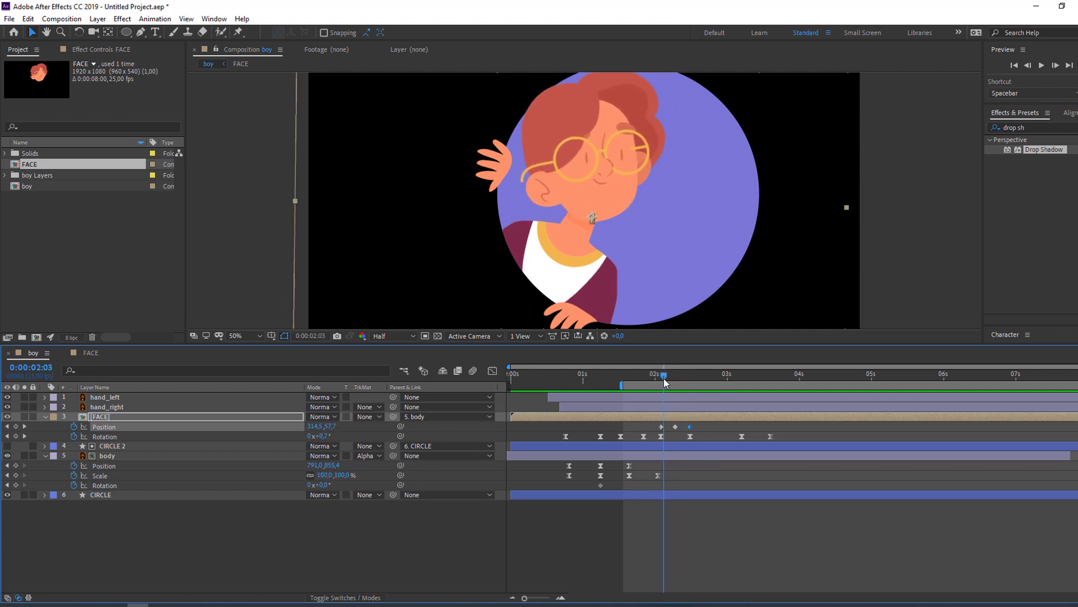
Apply Easy Ease to the three head-bob Position keyframes and paste them at 3:05.
right_click(662, 427)
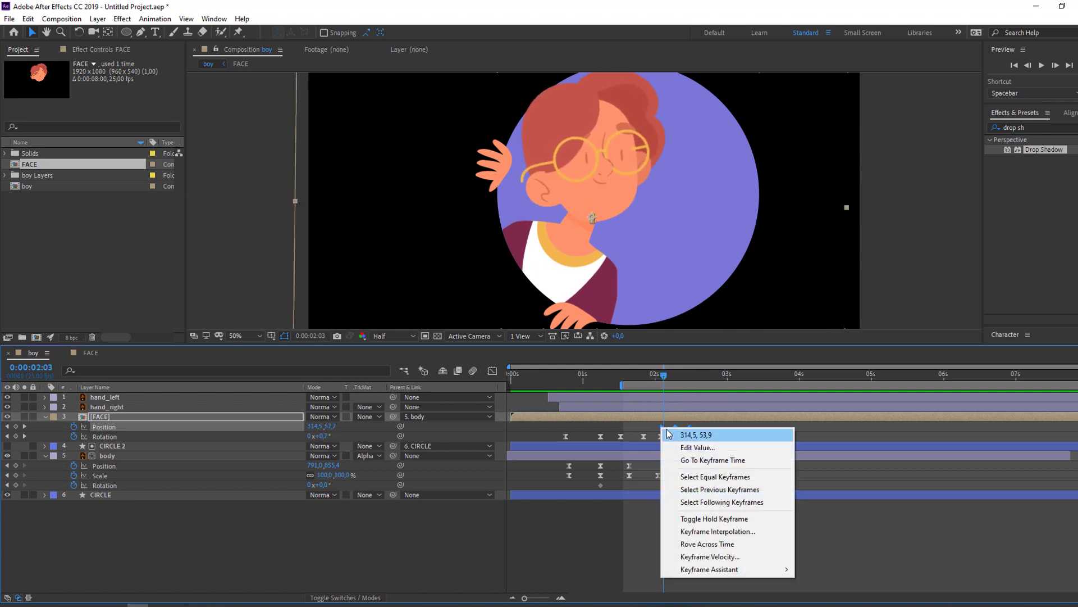
mouse_move(708, 570)
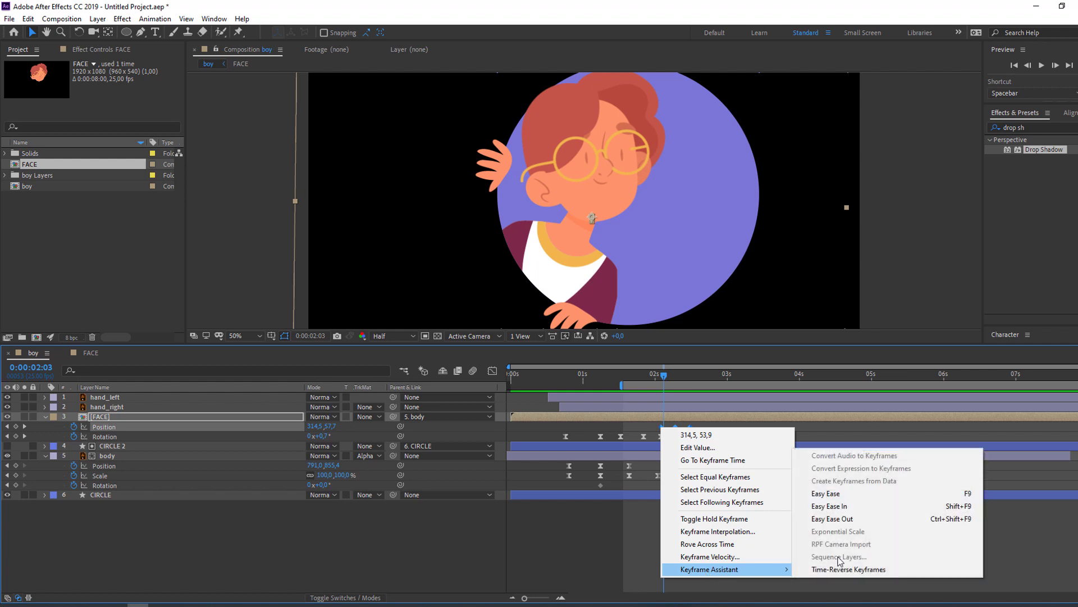
left_click(842, 494)
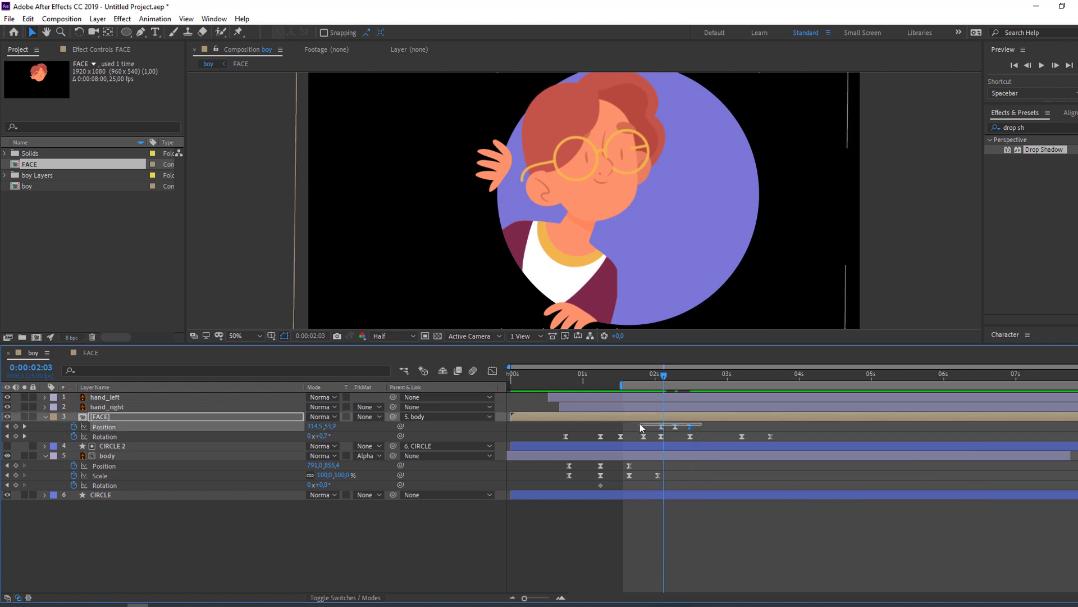
left_click_drag(642, 428, 643, 429)
key("ctrl+c")
left_click(740, 373)
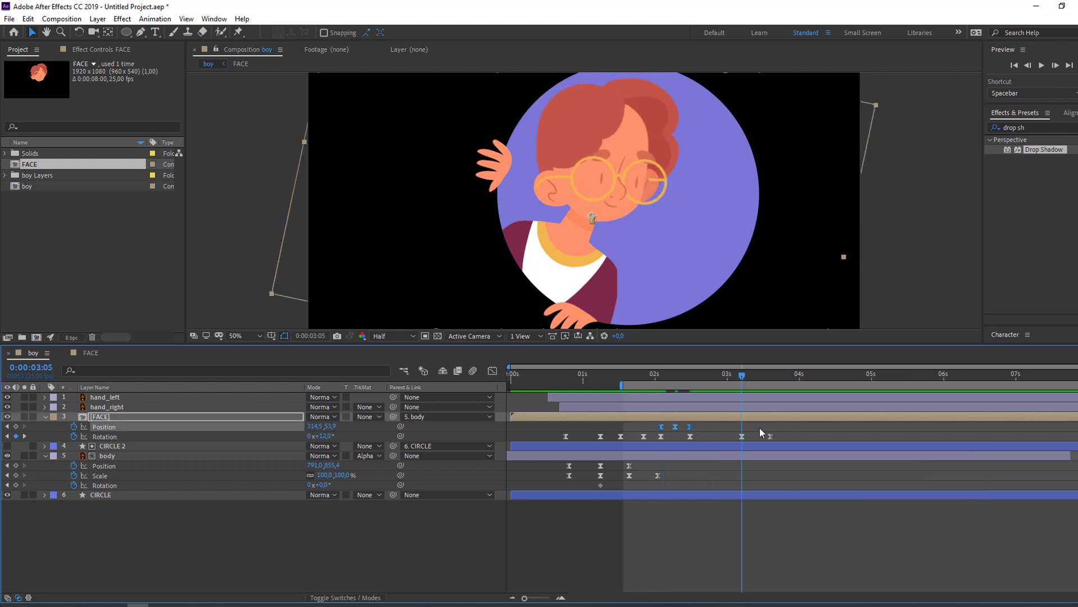
key("ctrl+v")
Preview the head bob around 2 and 3 seconds.
key("space")
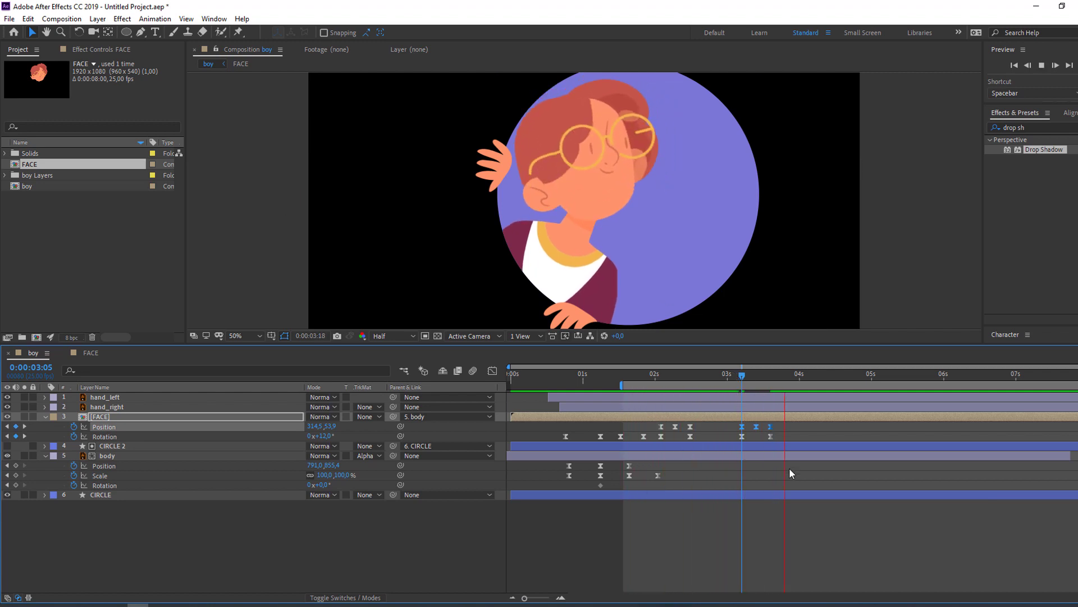
scroll(569, 290, "down", 2)
left_click_drag(706, 376, 739, 382)
scroll(582, 226, "up", 2)
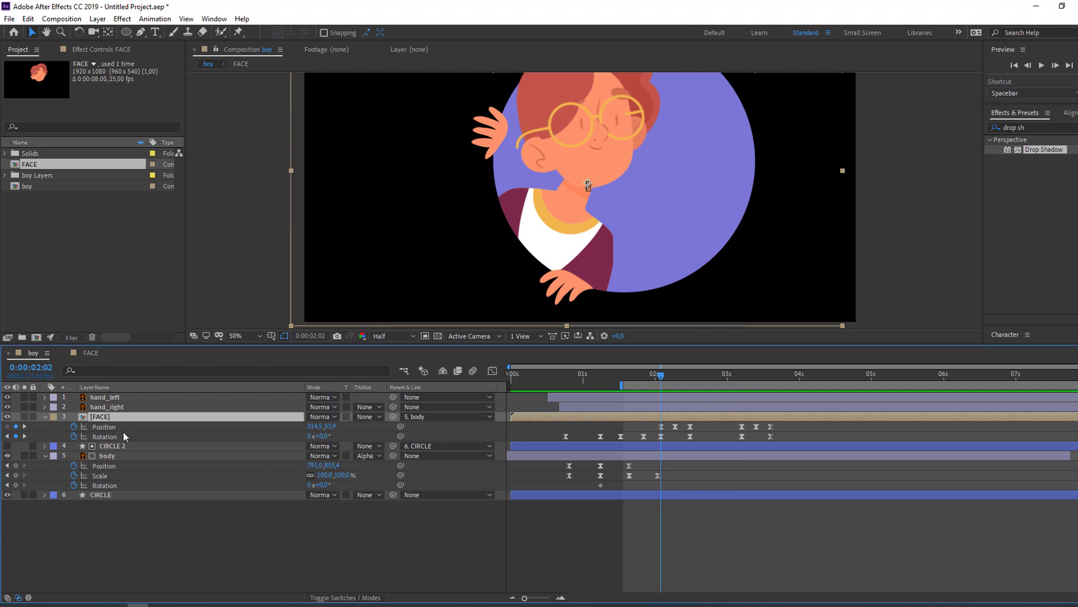
Keyframe FACE Scale at 100%, squash it to 86% height at 2:07, and restore 100% at 2:12.
key("shift+s")
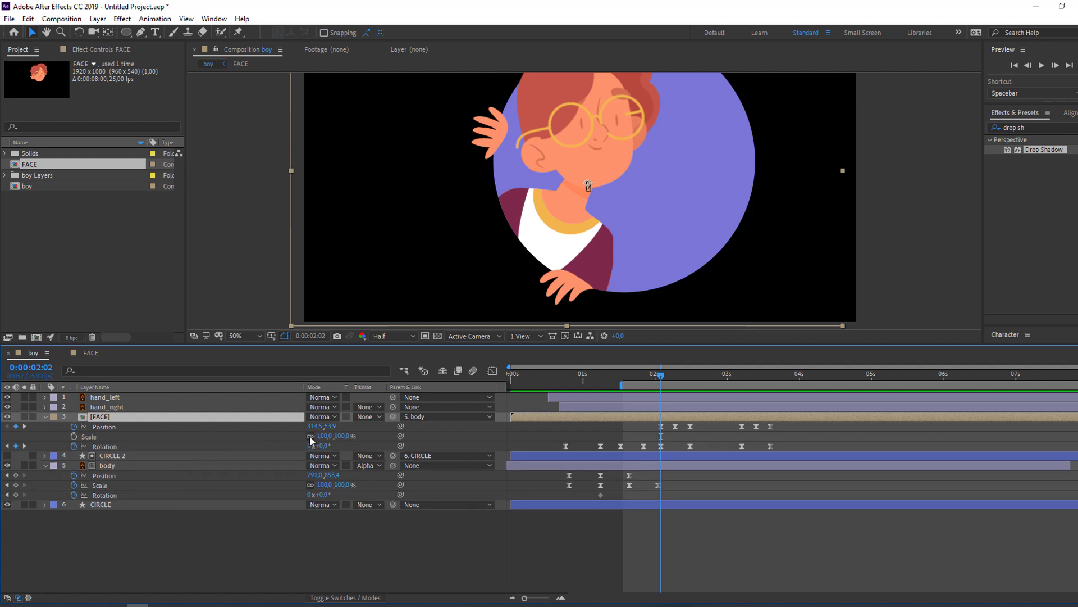
left_click(75, 437)
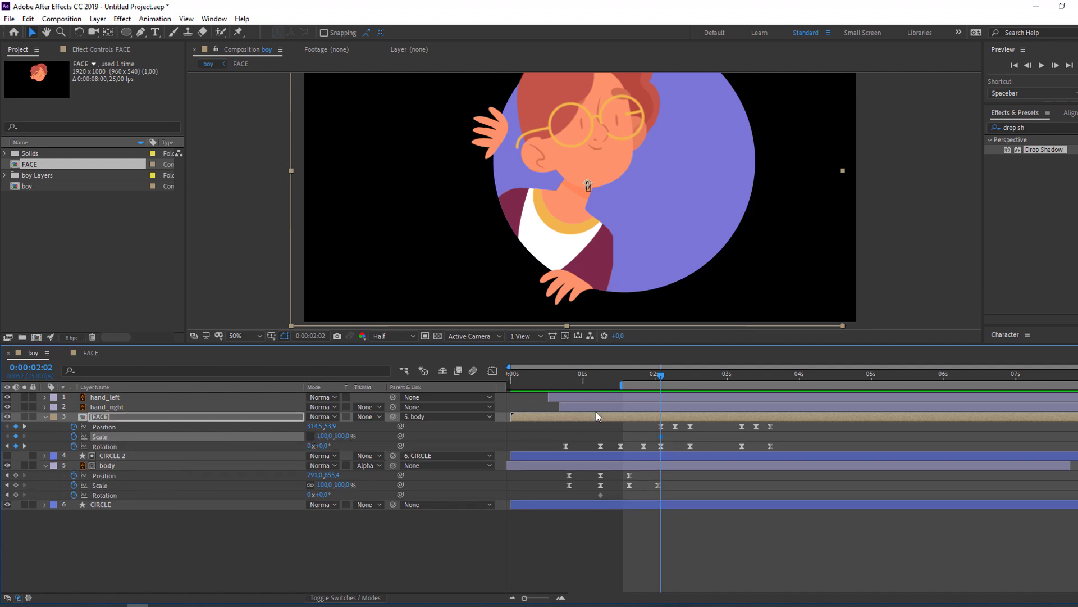
left_click_drag(673, 376, 676, 375)
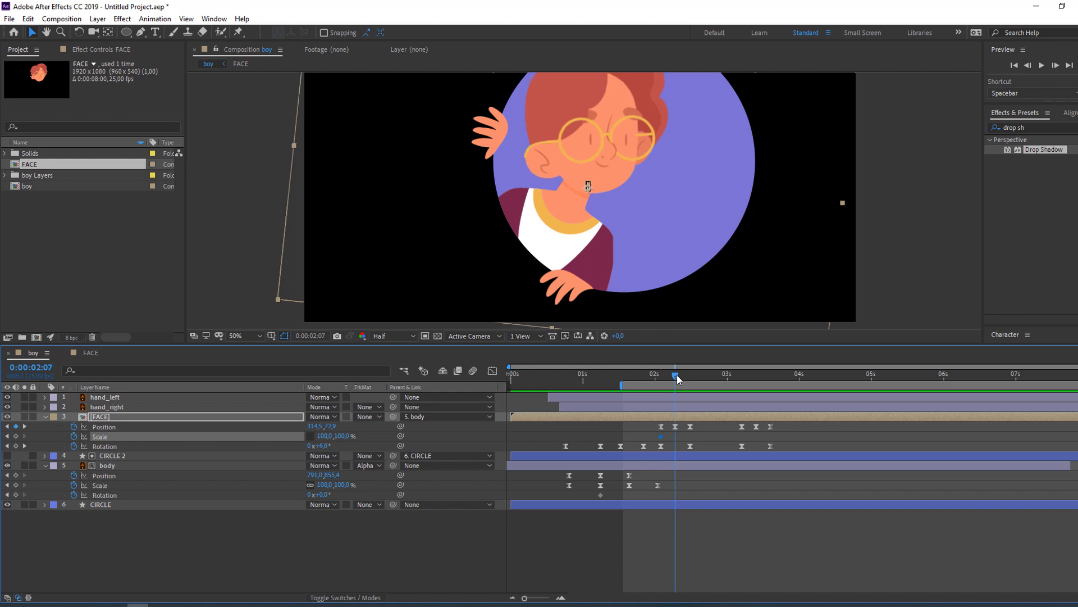
left_click_drag(345, 442, 337, 442)
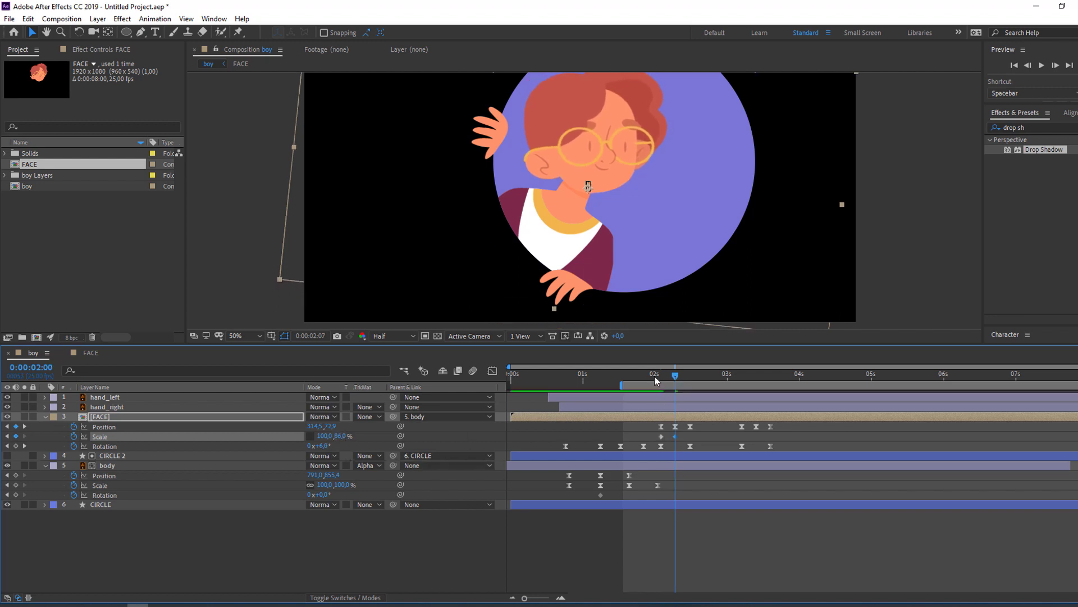
left_click_drag(655, 378, 690, 376)
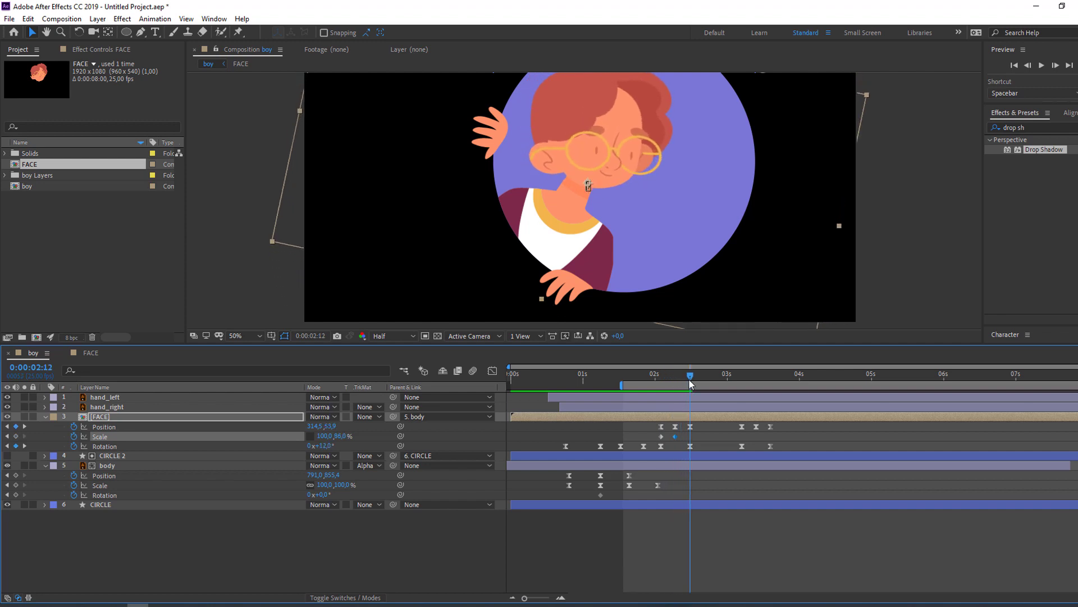
left_click(661, 436)
key("ctrl+c")
key("ctrl+v")
Change the 2:07 squash to 90% vertical scale and preview it.
key("space")
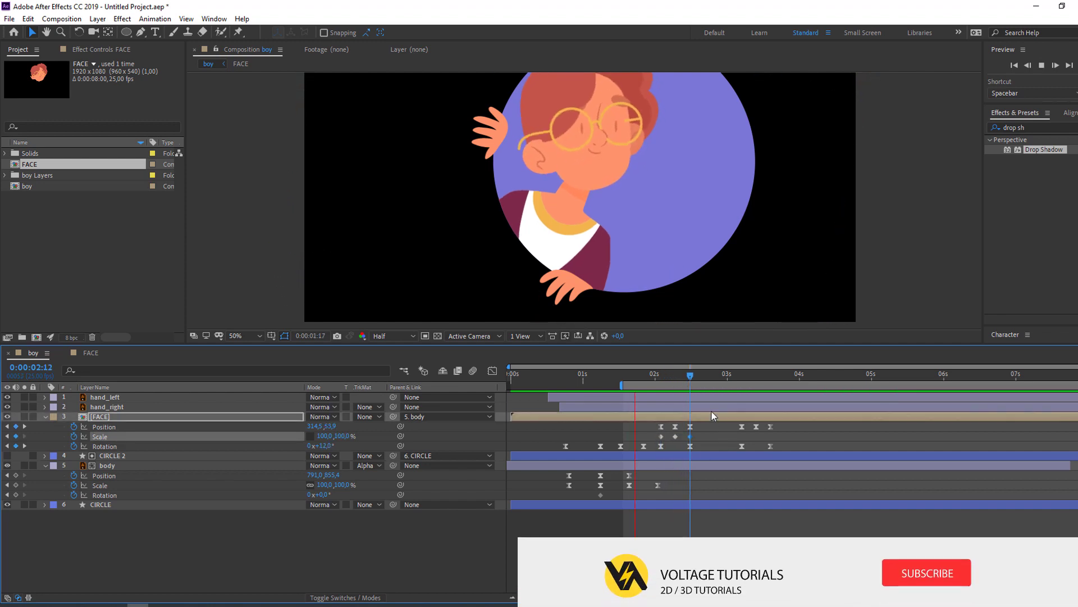
key("space")
left_click(675, 375)
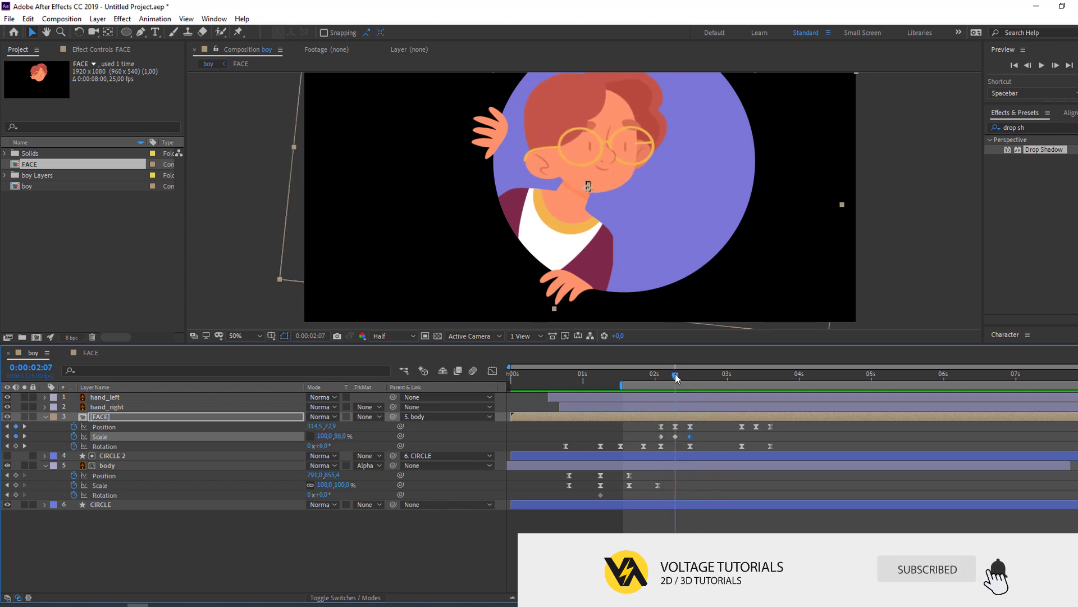
left_click(343, 436)
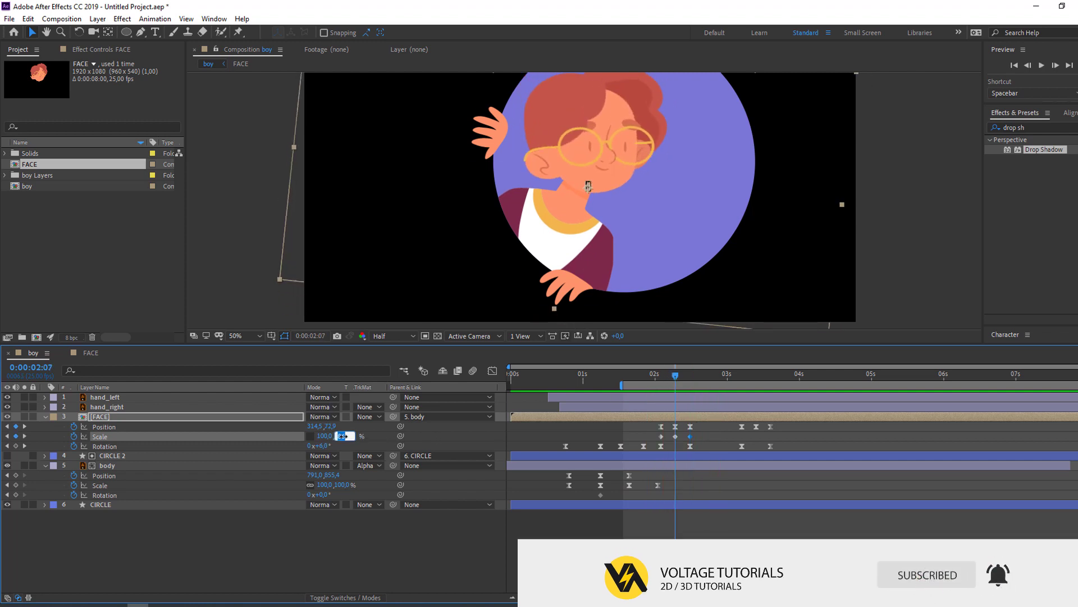
type("90")
key("Return")
key("space")
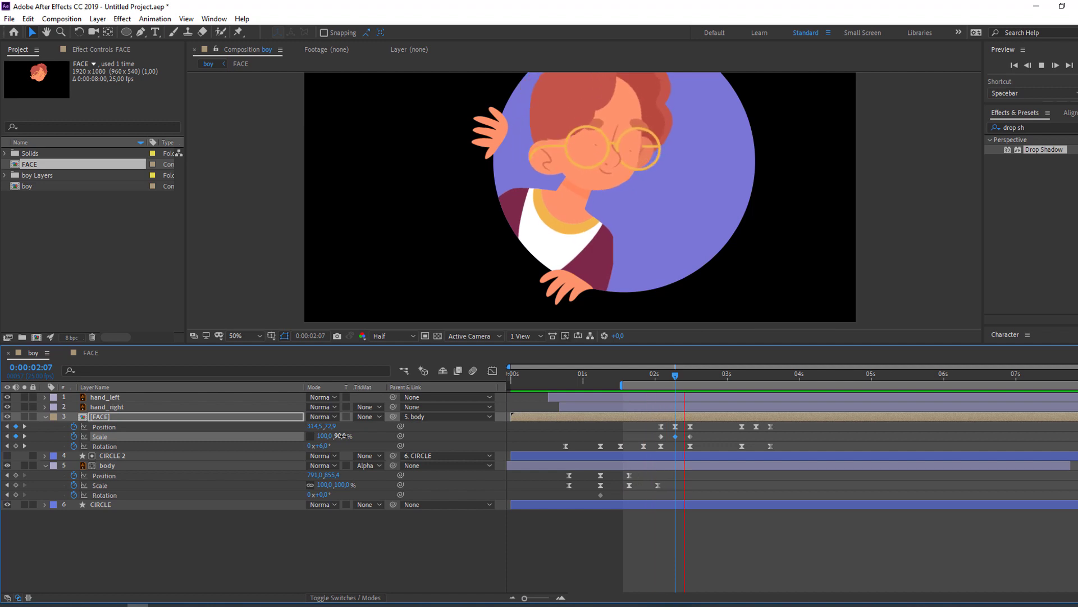
key("space")
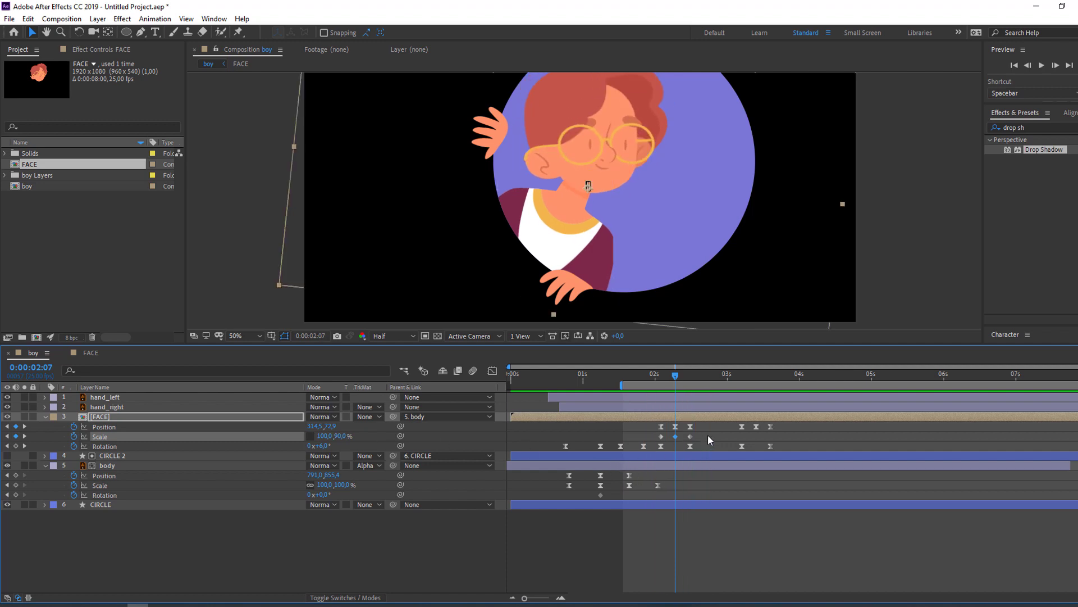
Apply Easy Ease to the FACE Scale keyframes and preview the motion around 3:05.
right_click(661, 436)
mouse_move(709, 584)
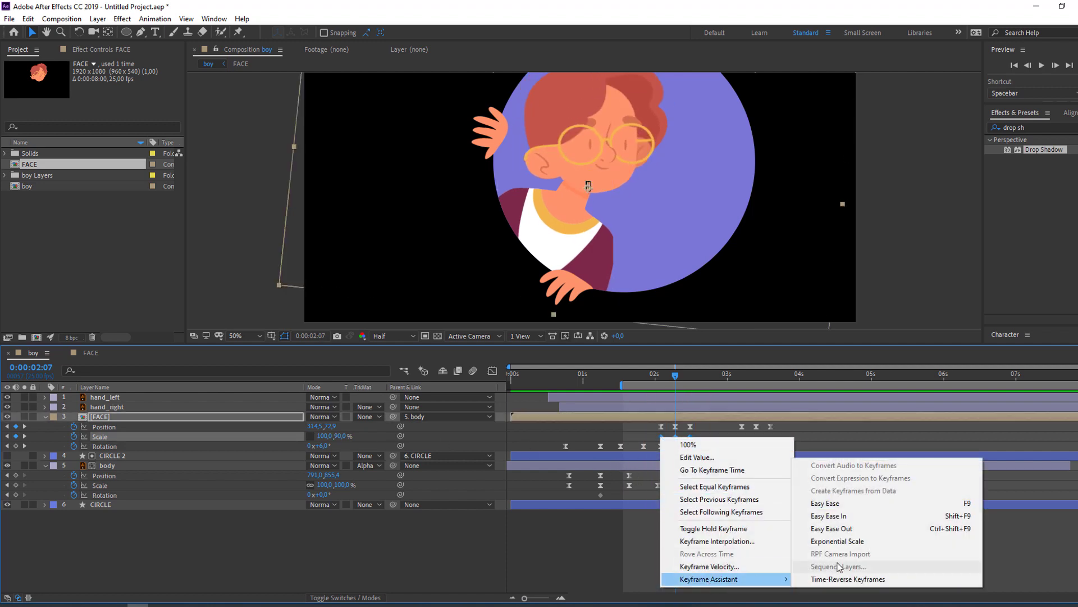
left_click(841, 497)
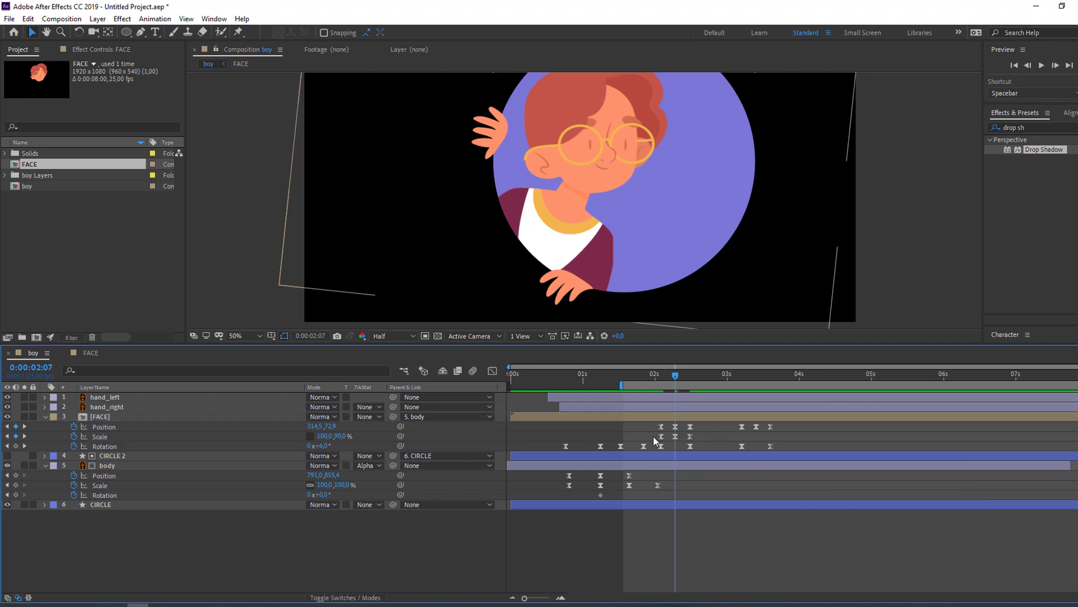
left_click_drag(652, 434, 706, 440)
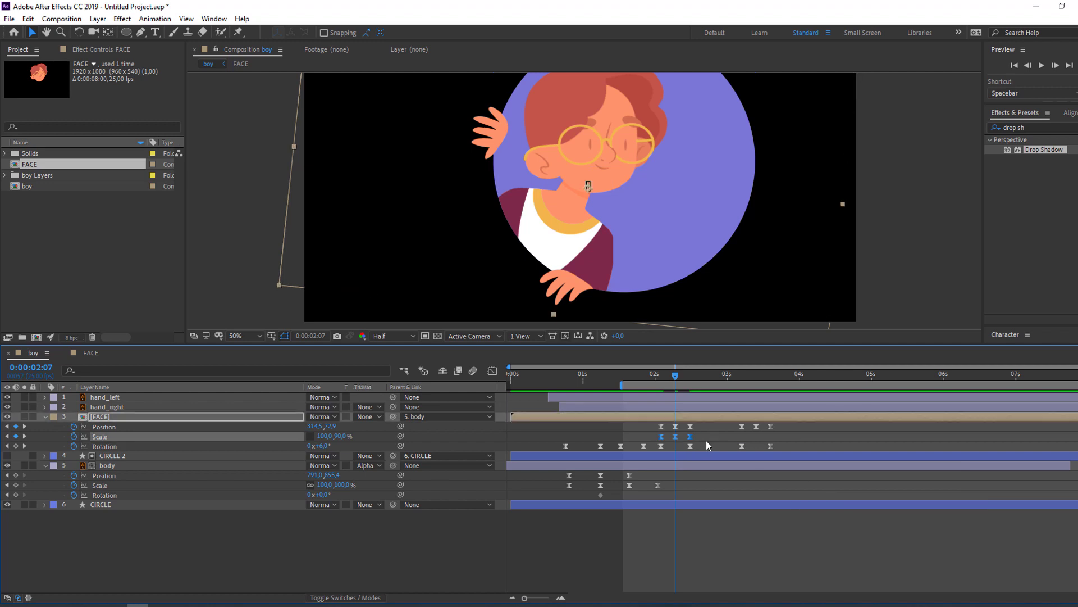
left_click(742, 375)
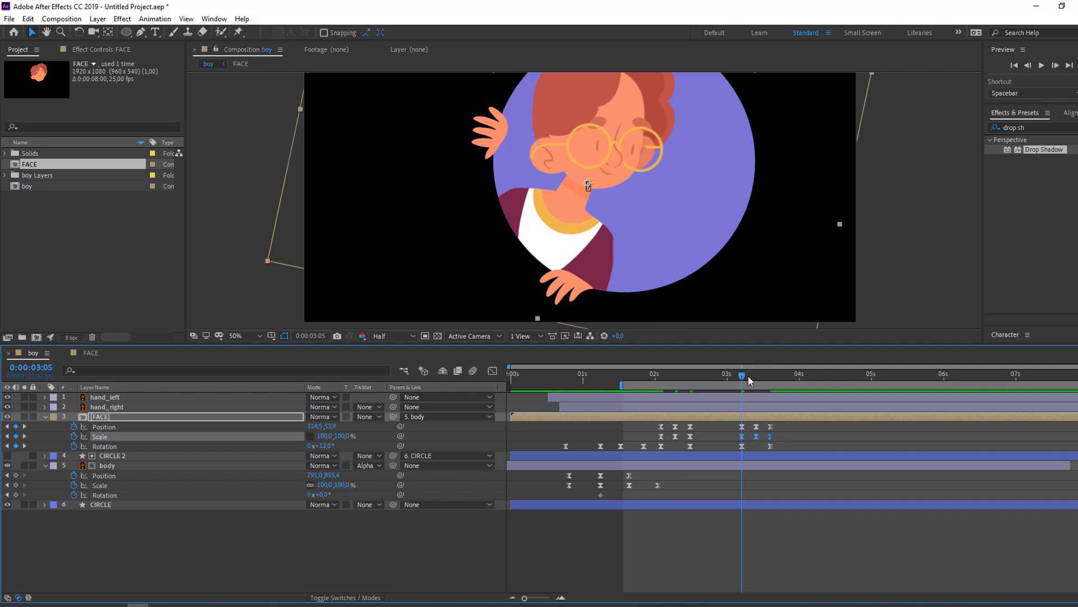
mouse_move(748, 376)
left_mouse_down()
mouse_move(761, 375)
mouse_move(728, 376)
mouse_move(777, 378)
mouse_move(745, 378)
left_mouse_up()
key("space")
scroll(556, 237, "down", 2)
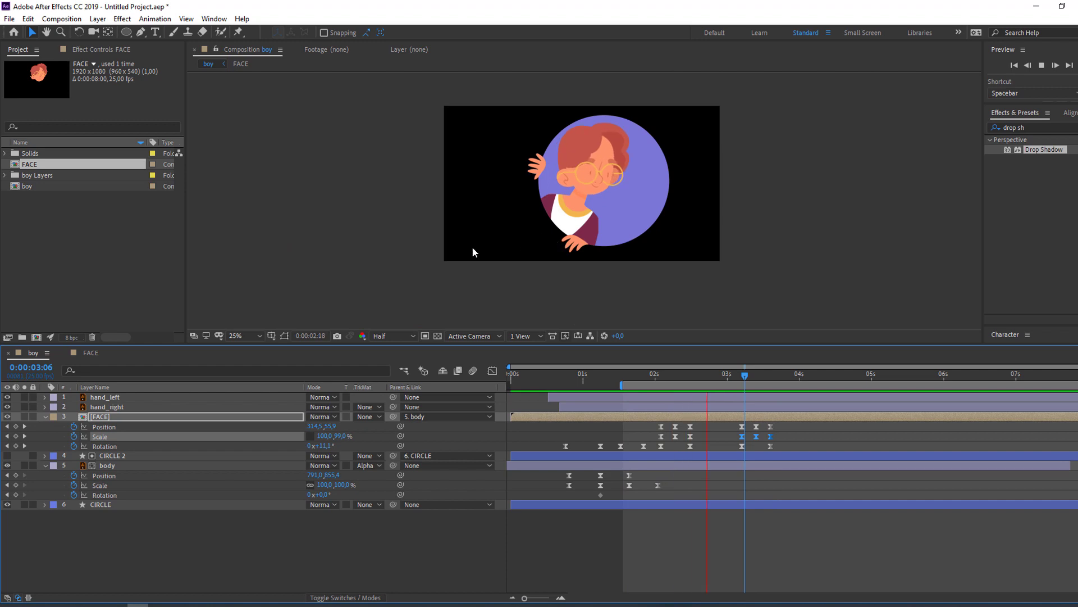
Stop the preview, fit the composition, and collapse the FACE and body layer properties.
key("shift+slash")
left_click(658, 374)
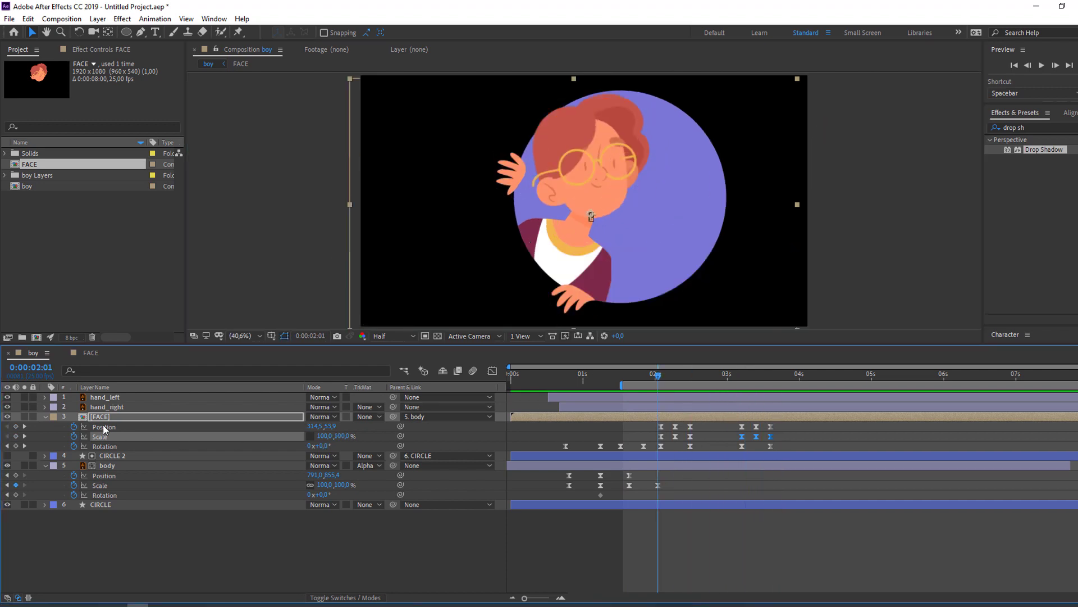
left_click(45, 417)
left_click(45, 436)
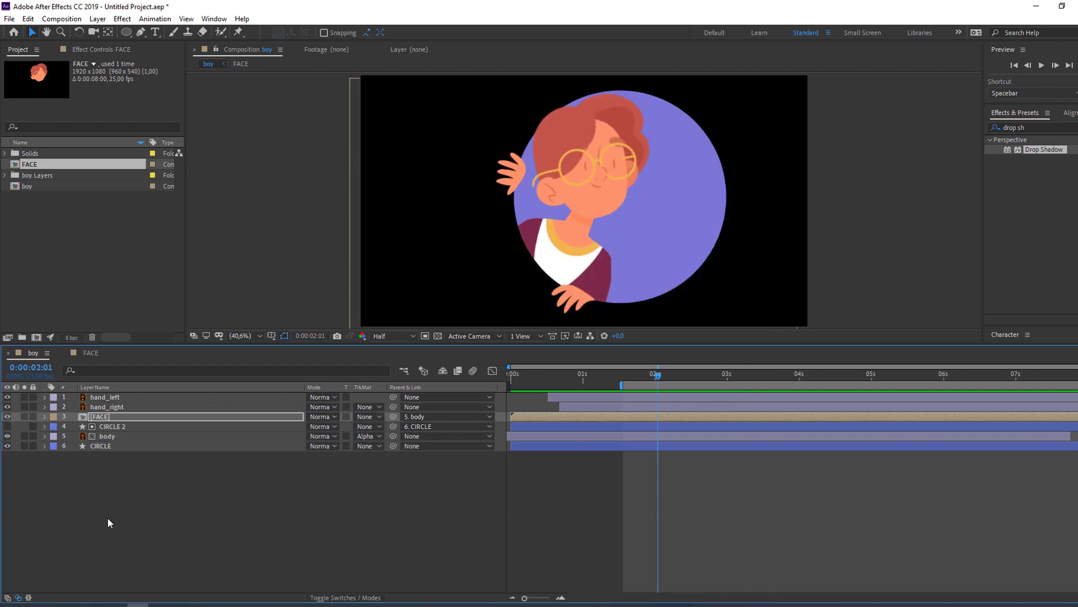
left_click(109, 516)
Create a new solid named BG and move it to the bottom of the layer stack.
right_click(120, 495)
mouse_move(169, 371)
left_click(333, 400)
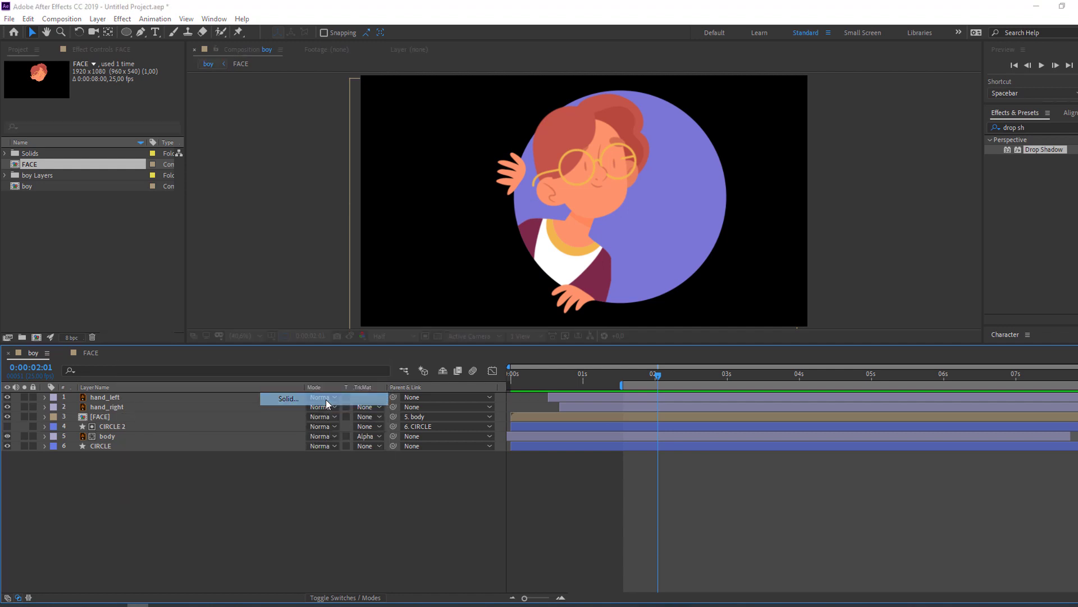
type("BG")
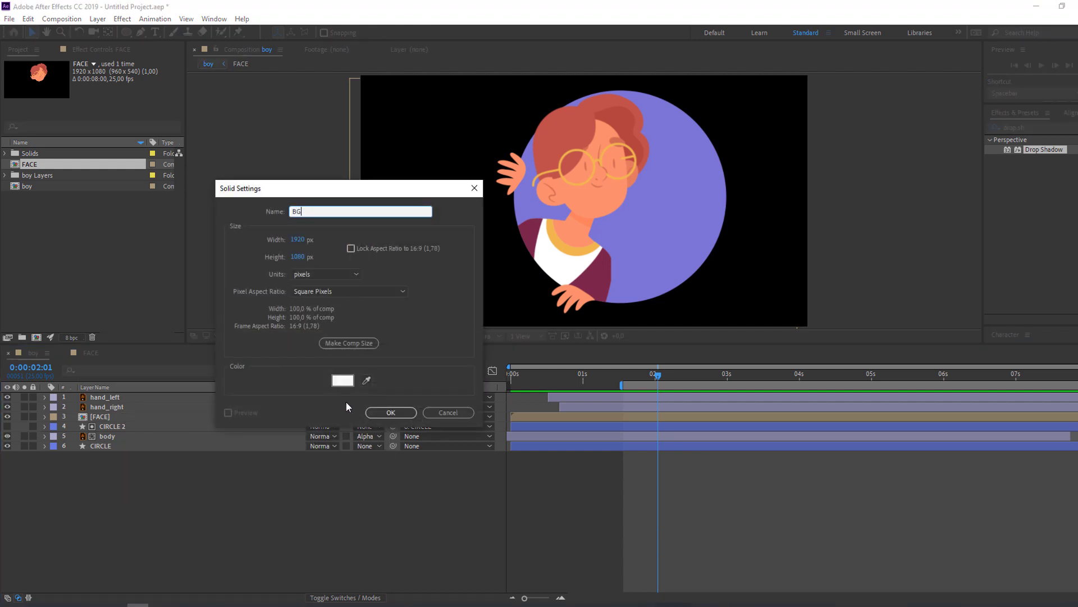
left_click(391, 413)
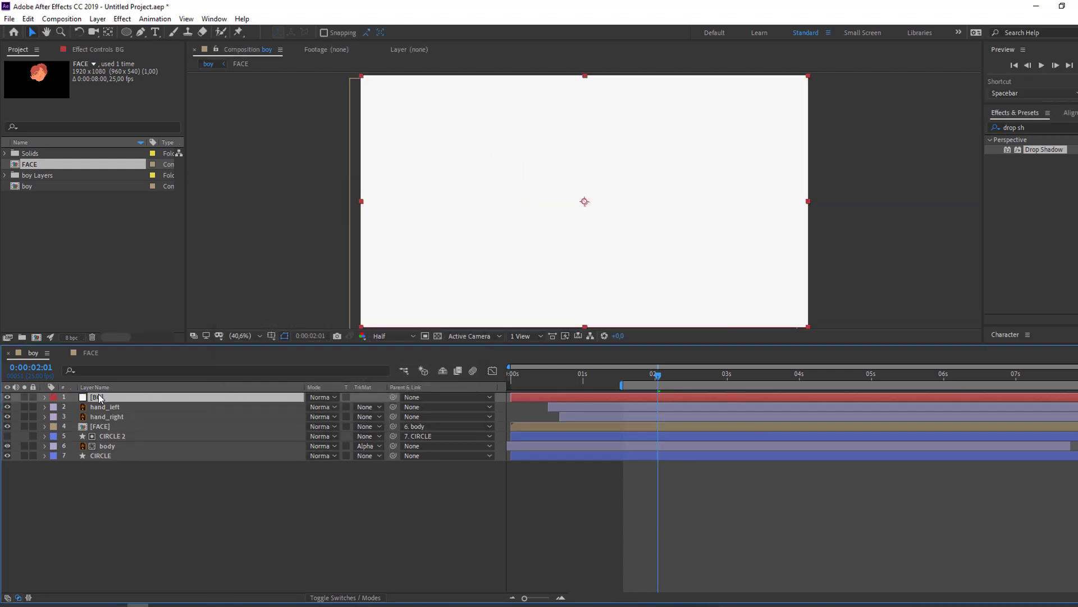
left_click_drag(99, 399, 123, 471)
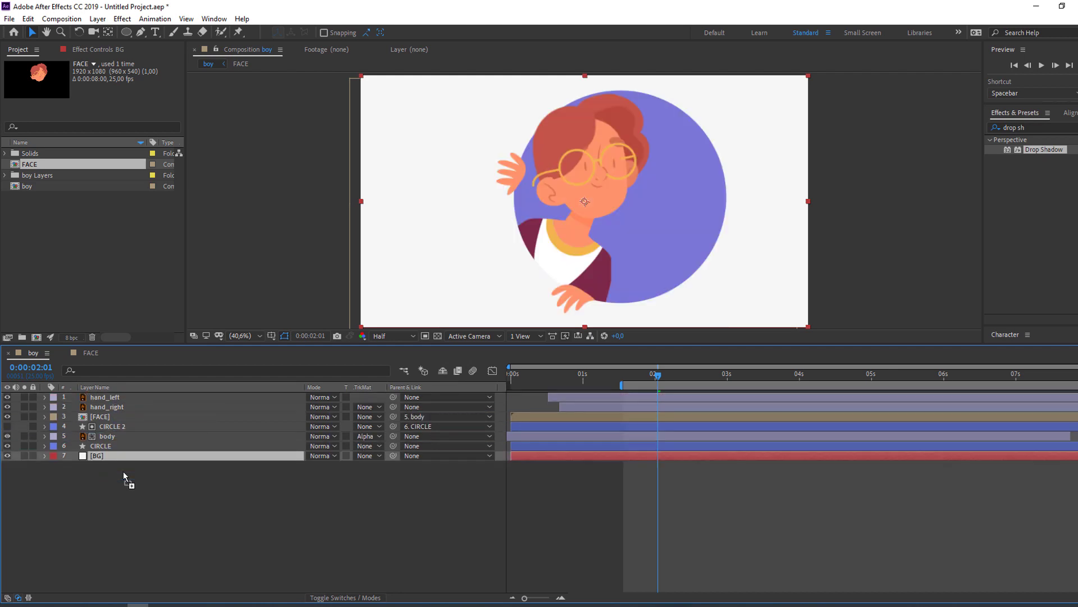
Apply a Fill effect to BG with the pale blue-white colour #EAF1FF.
left_click(1028, 128)
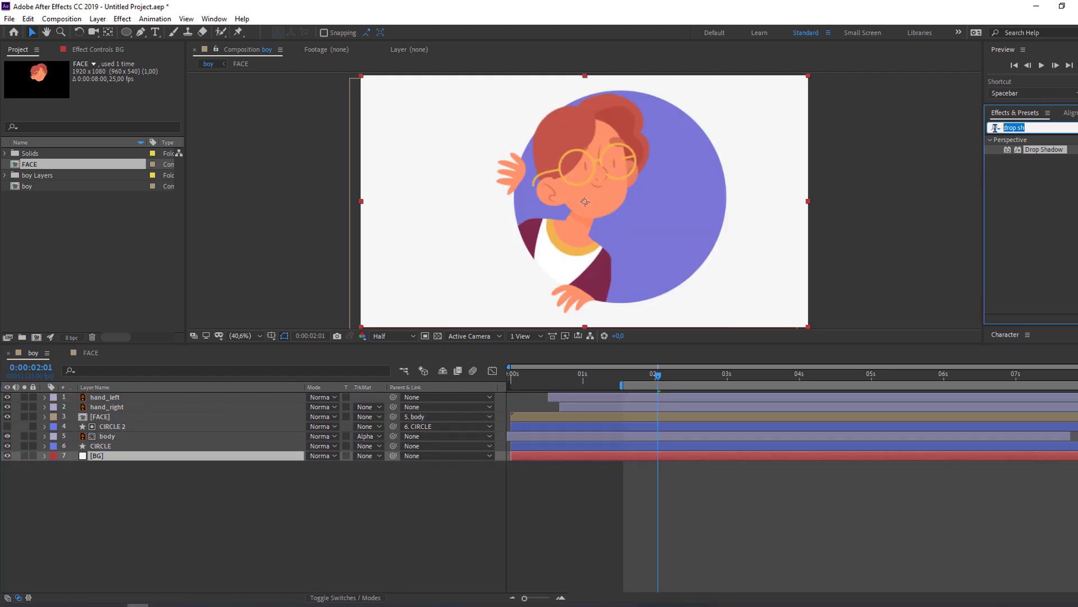
type("fill")
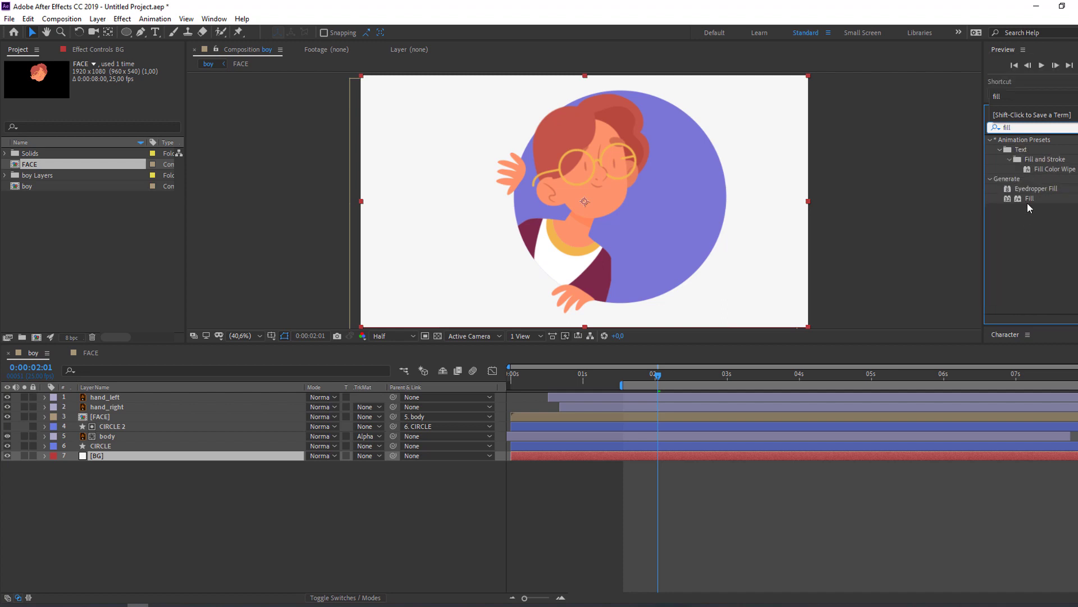
left_click_drag(1027, 203, 108, 454)
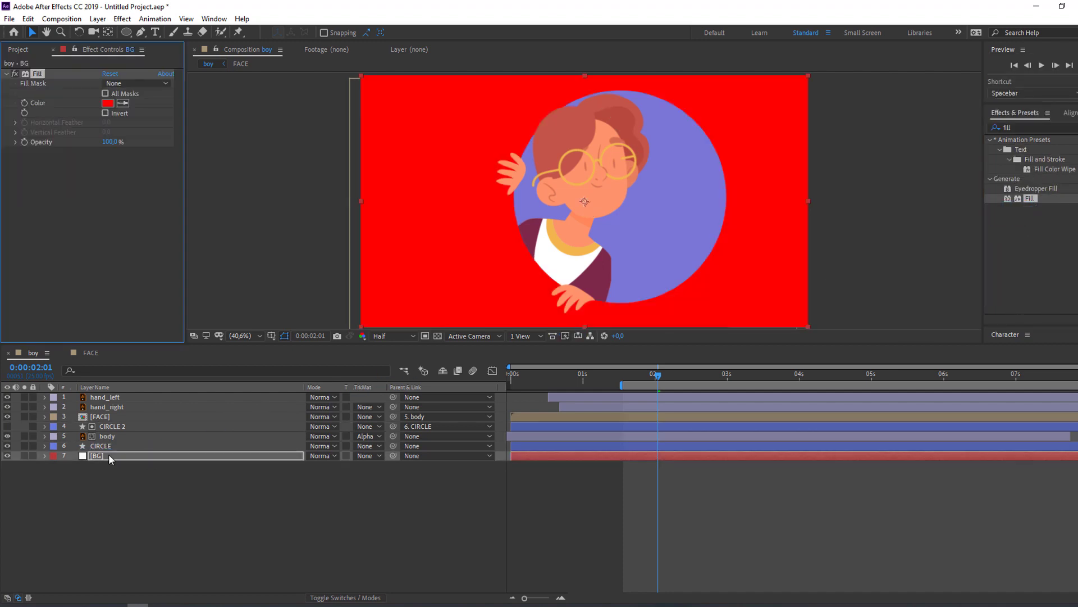
left_click(107, 103)
left_click(257, 324)
left_click(102, 267)
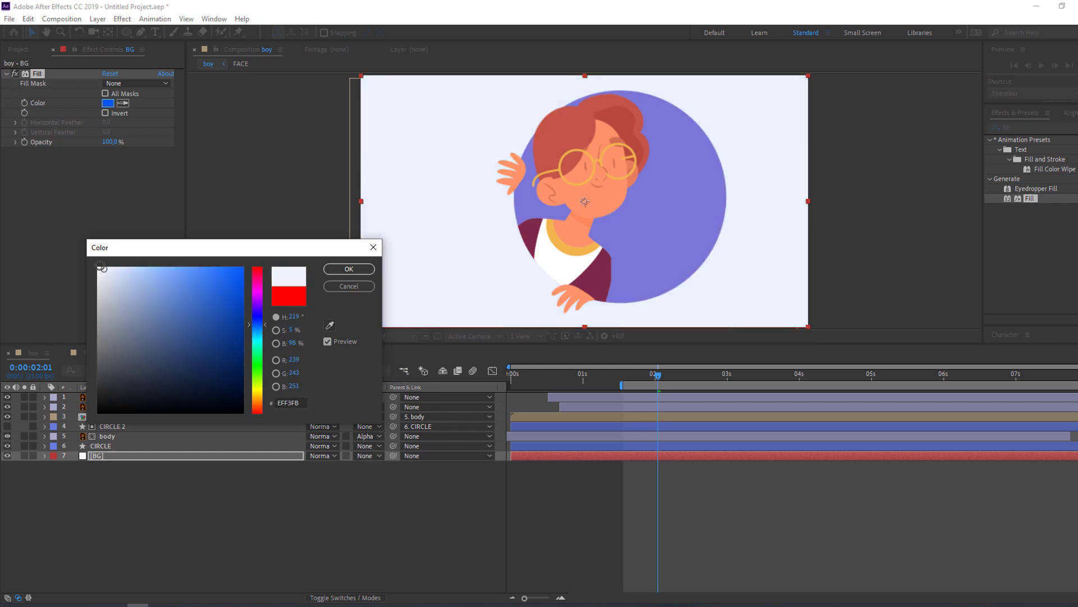
left_click_drag(102, 268, 109, 250)
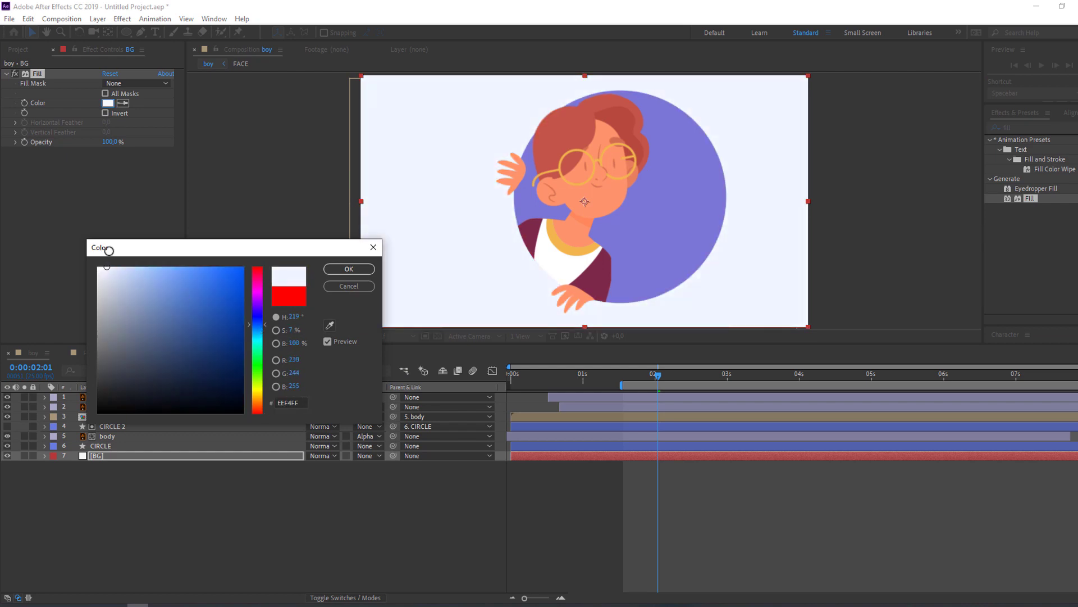
left_click(364, 269)
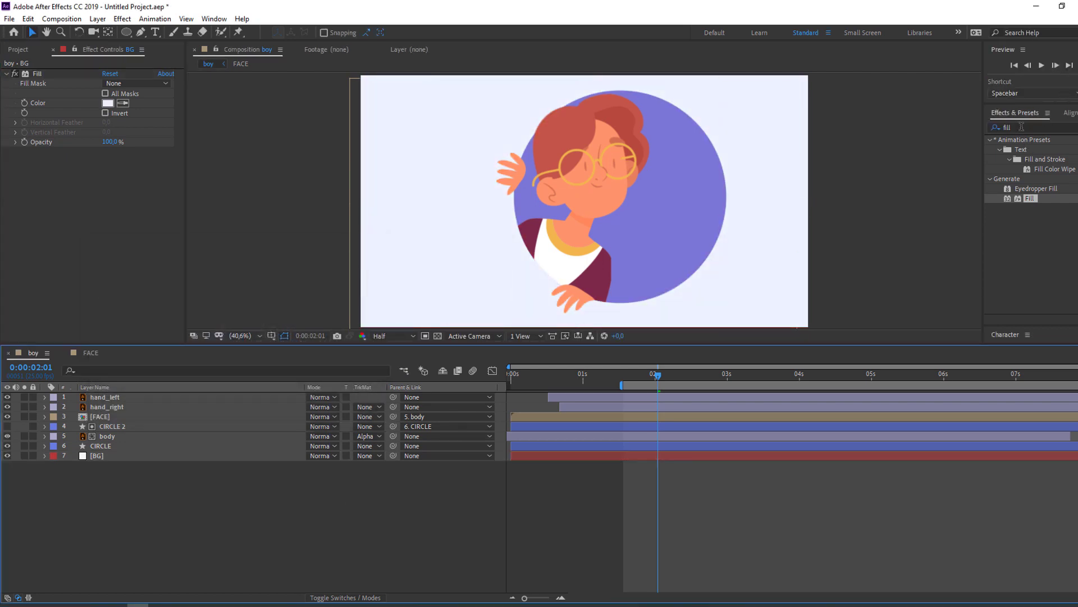
left_click(1021, 127)
Add a Drop Shadow to CIRCLE, lower its opacity to about 30%, and adjust its distance.
type("drop s")
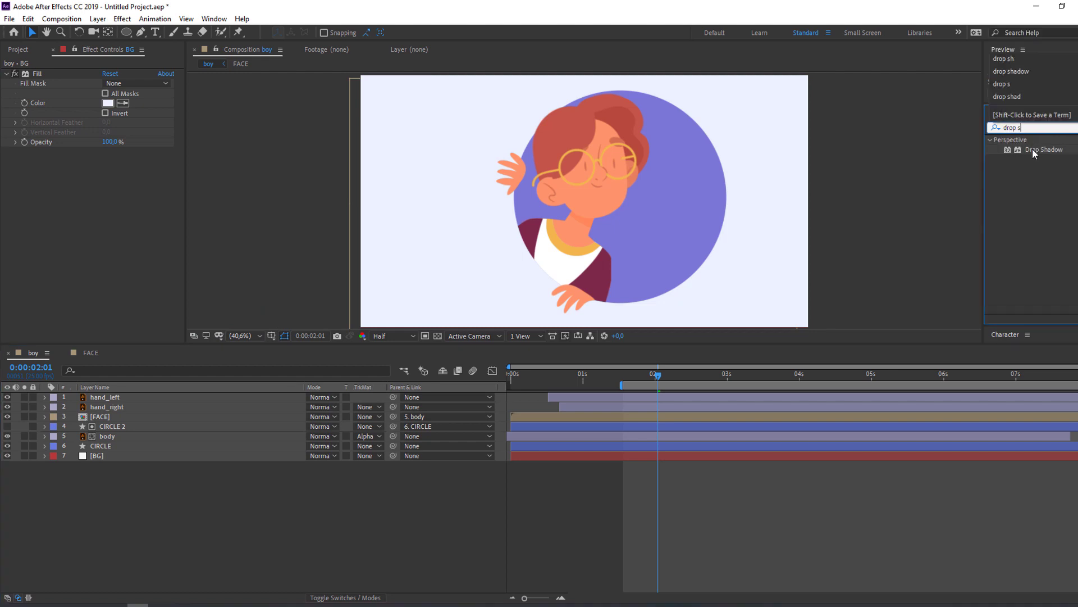
left_click_drag(1035, 153, 109, 447)
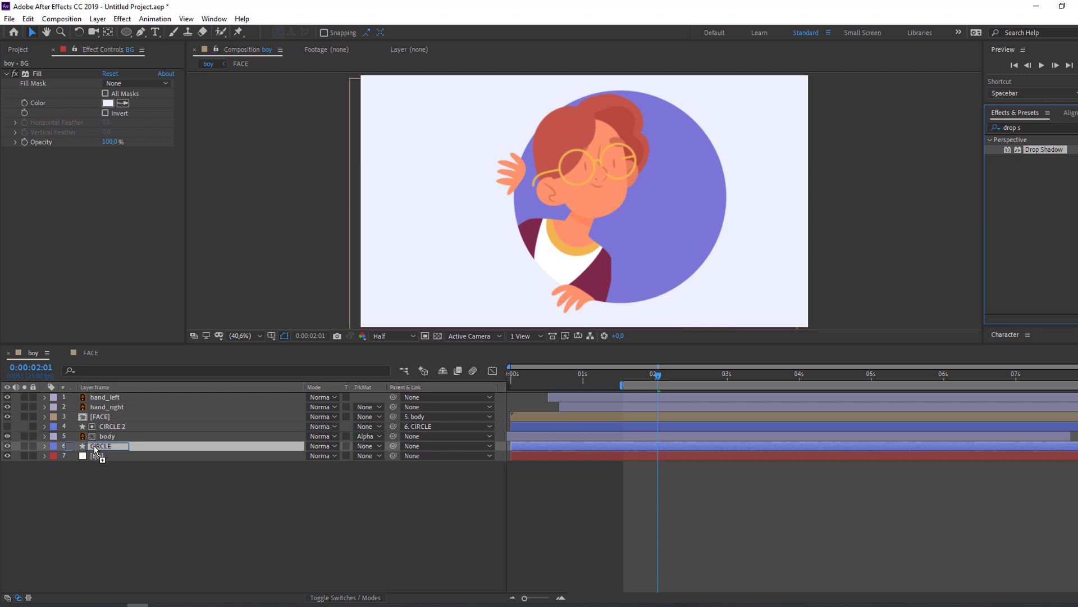
mouse_move(106, 135)
left_mouse_down()
mouse_move(142, 137)
mouse_move(122, 139)
left_mouse_up()
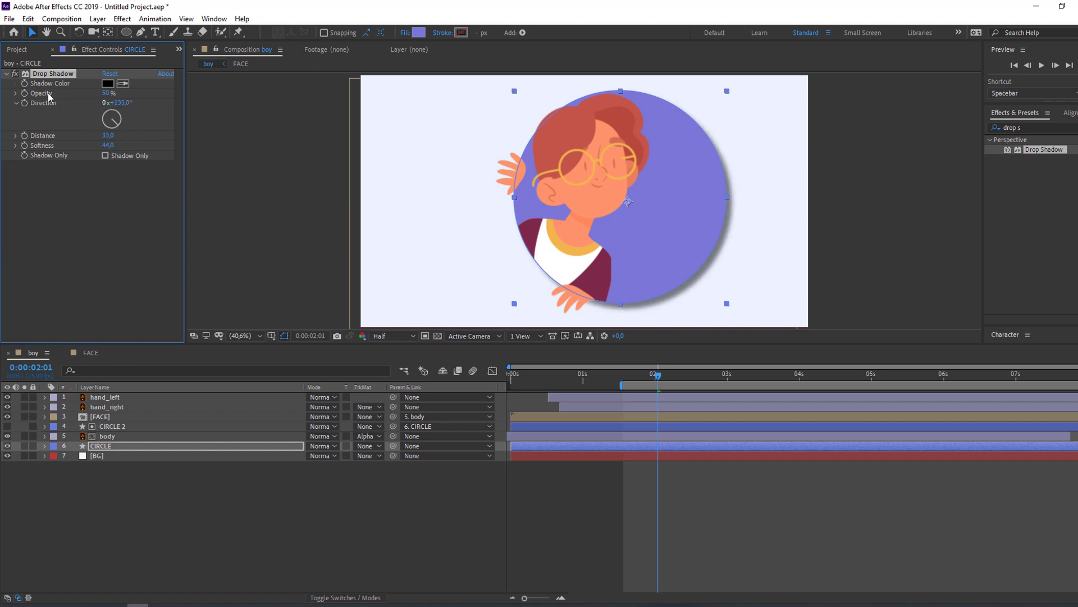
left_click_drag(105, 93, 90, 98)
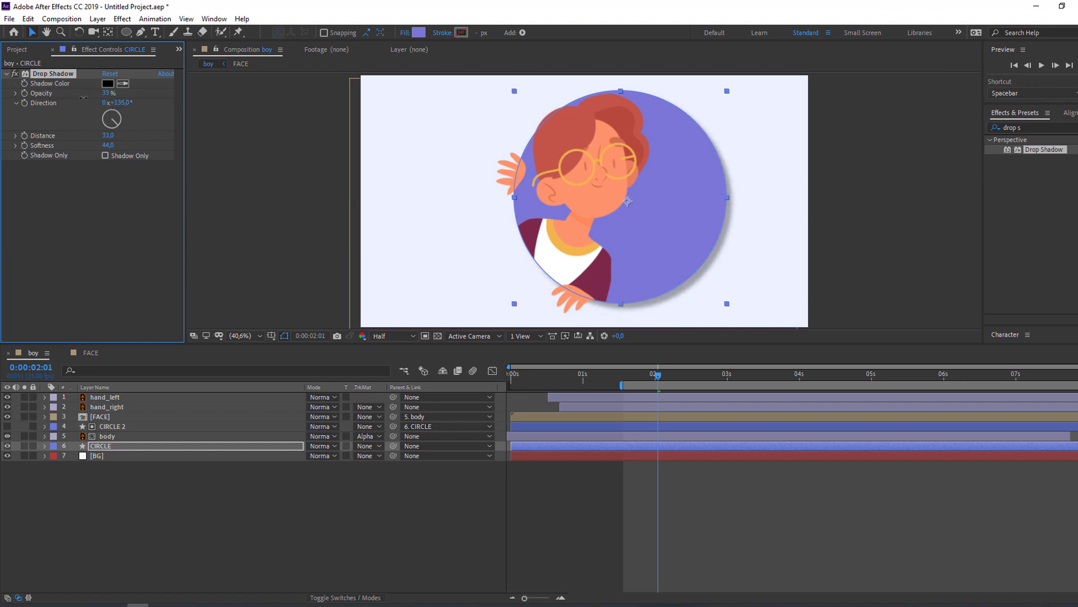
left_click_drag(105, 135, 101, 135)
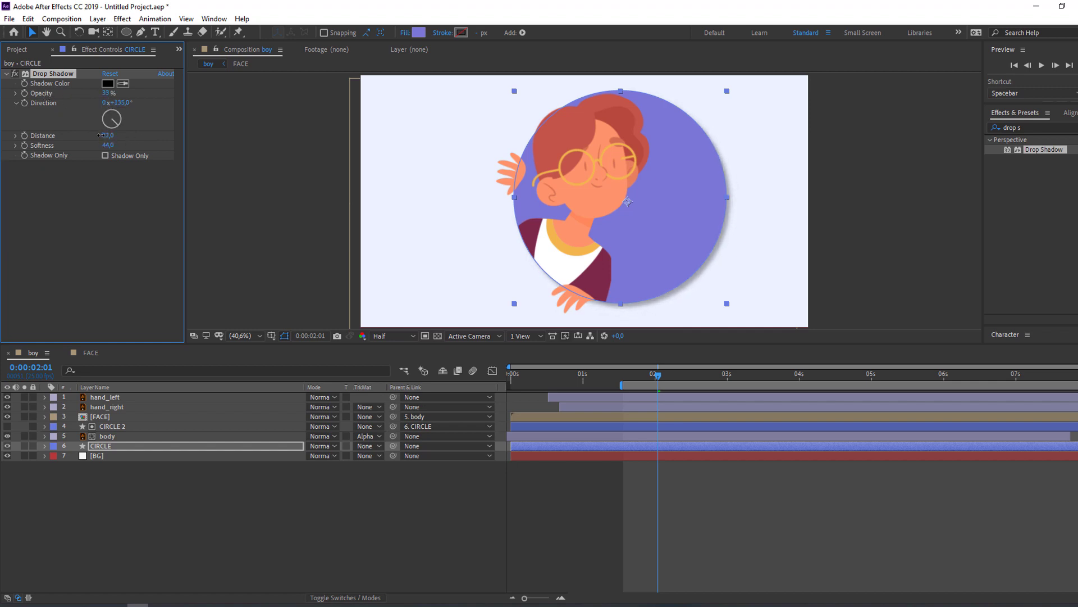